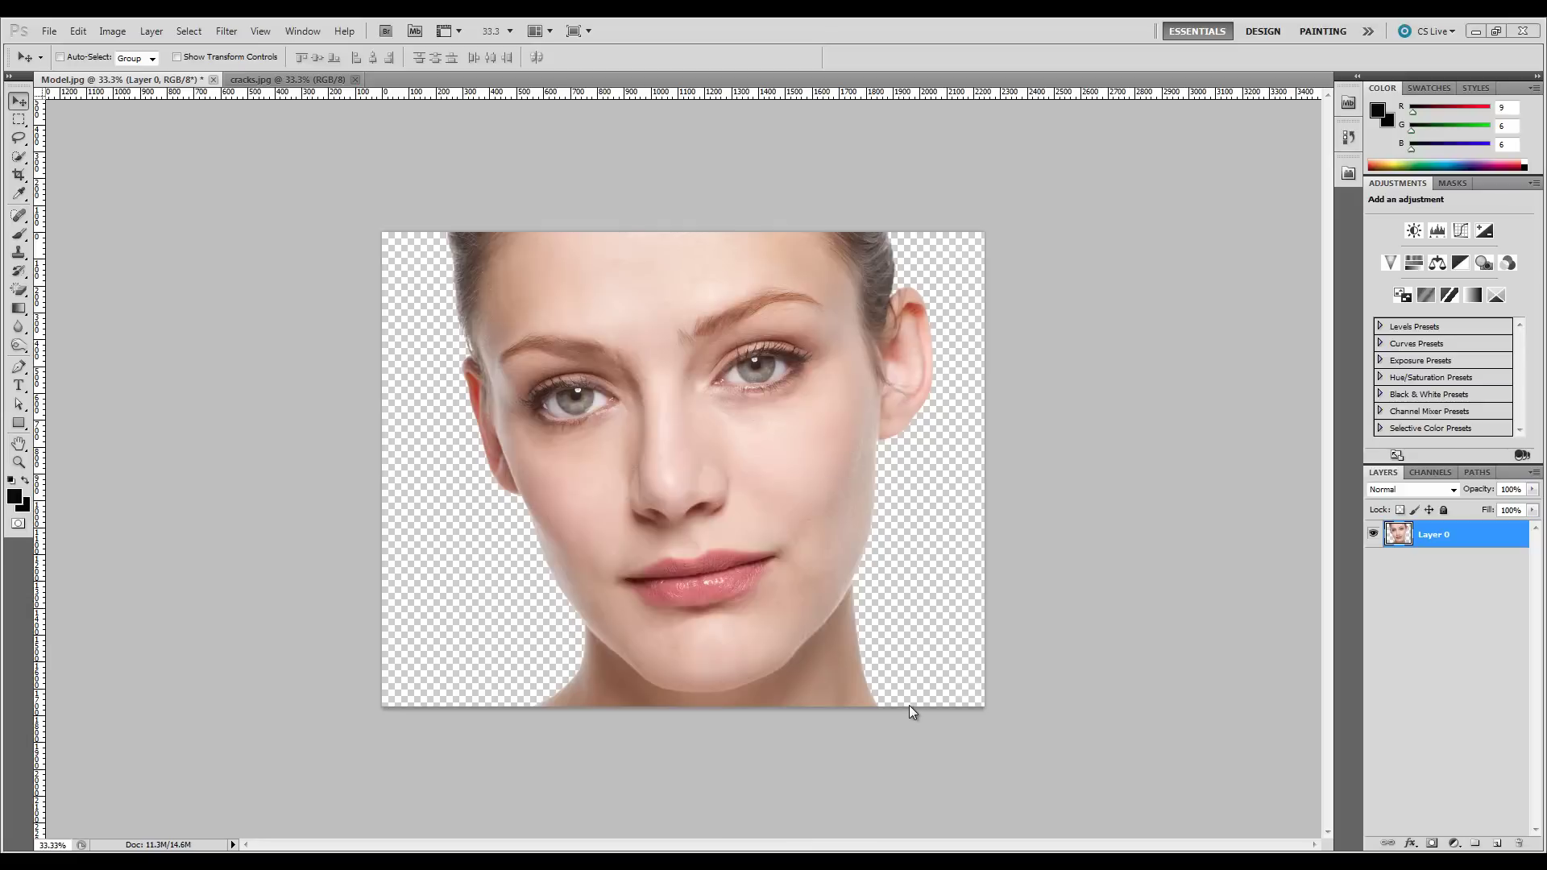
Copy the cracked-earth texture from cracks.jpg and paste it into Model.jpg, accepting the color profile conversion.
click(250, 80)
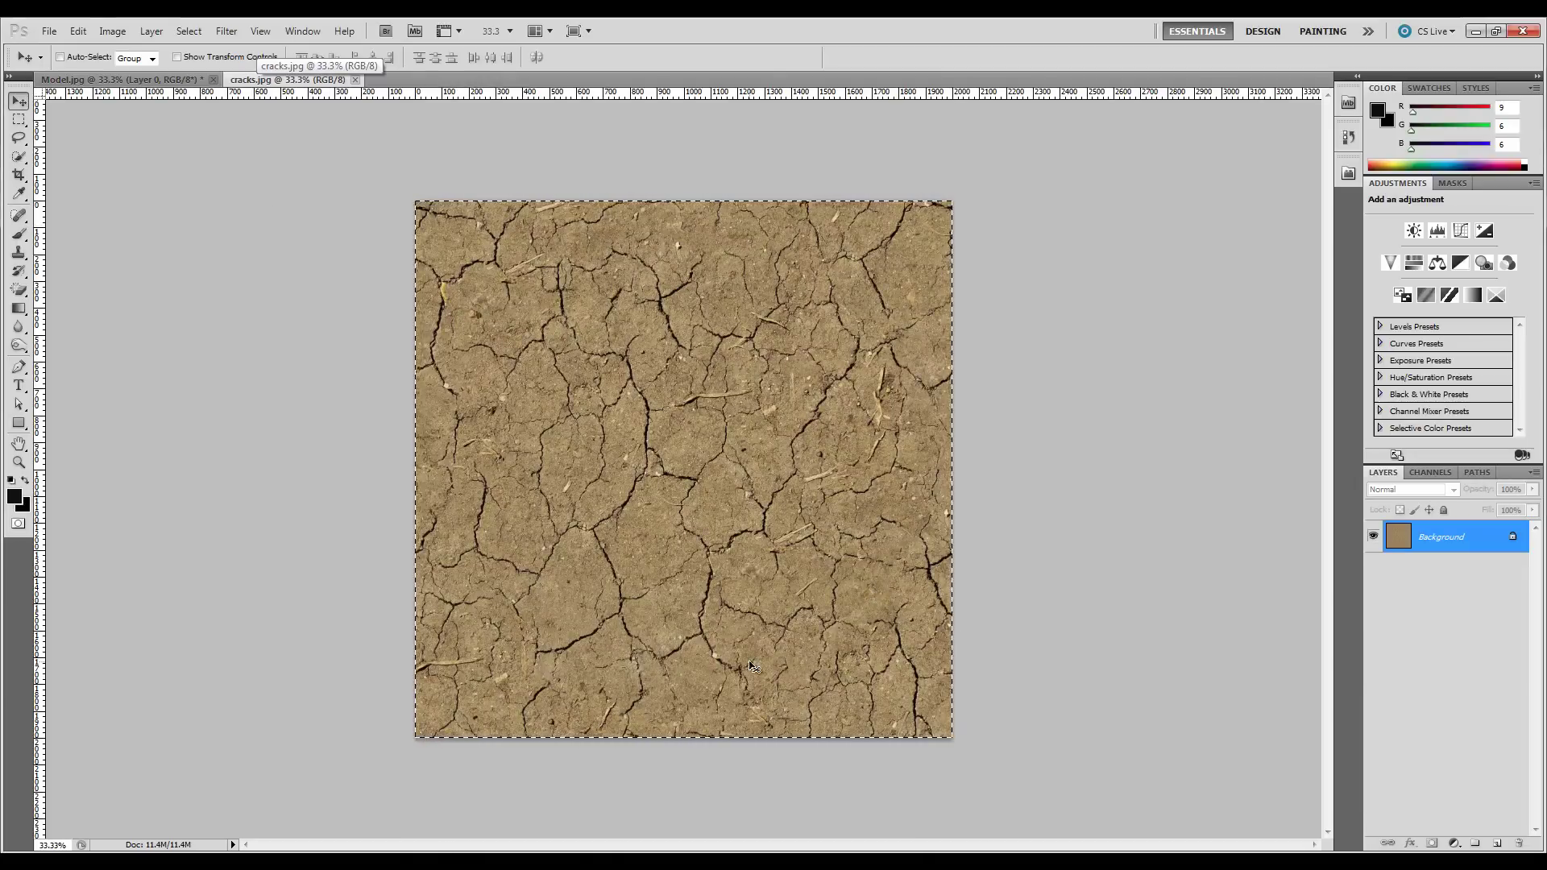
click(84, 81)
key(ctrl+v)
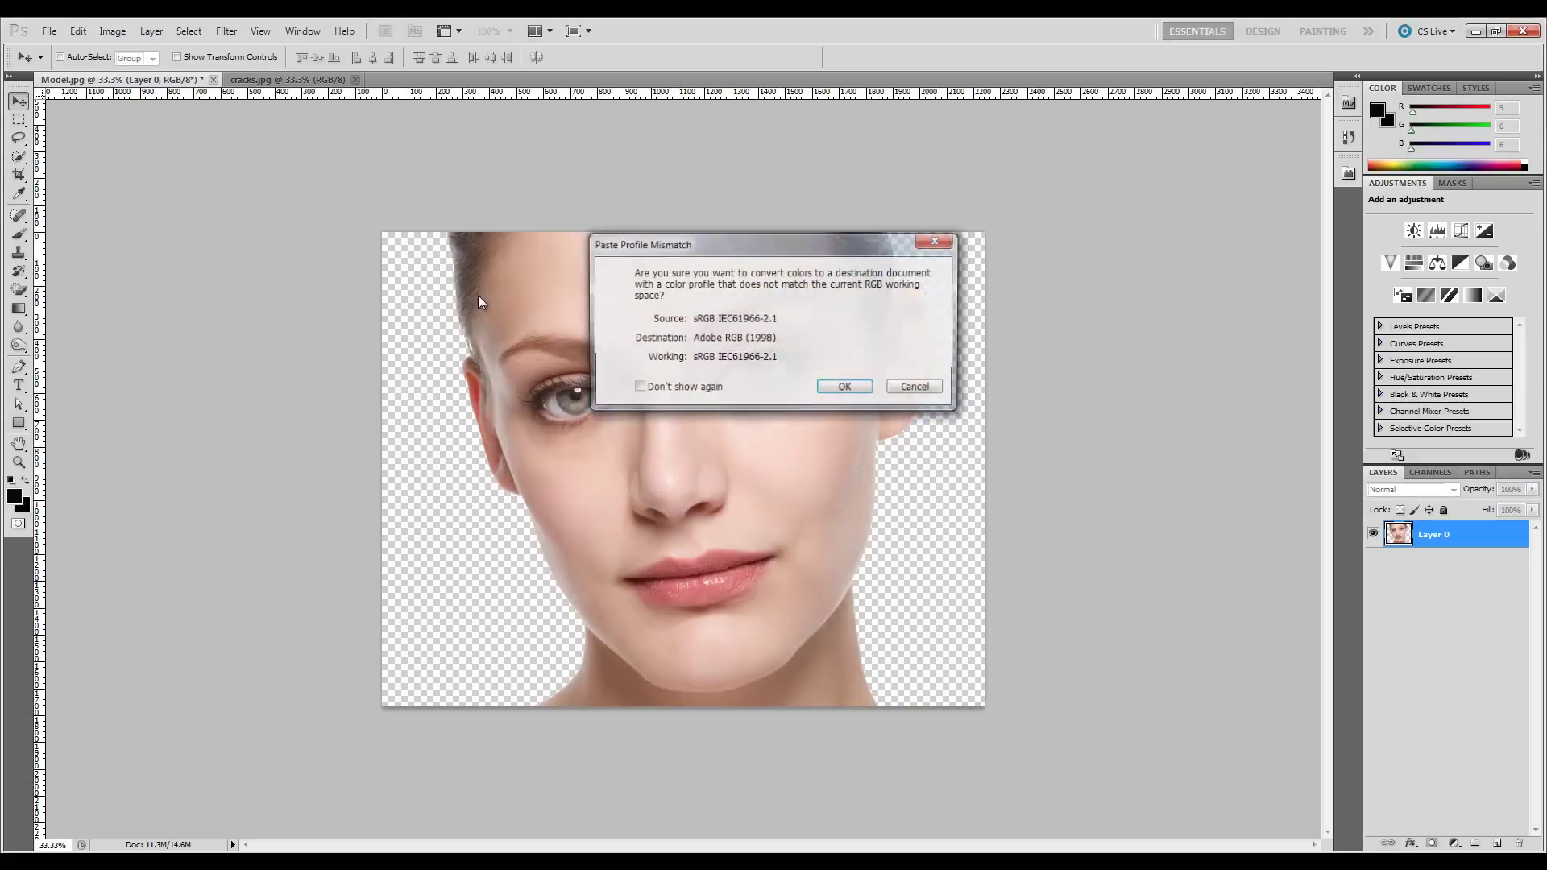
click(844, 386)
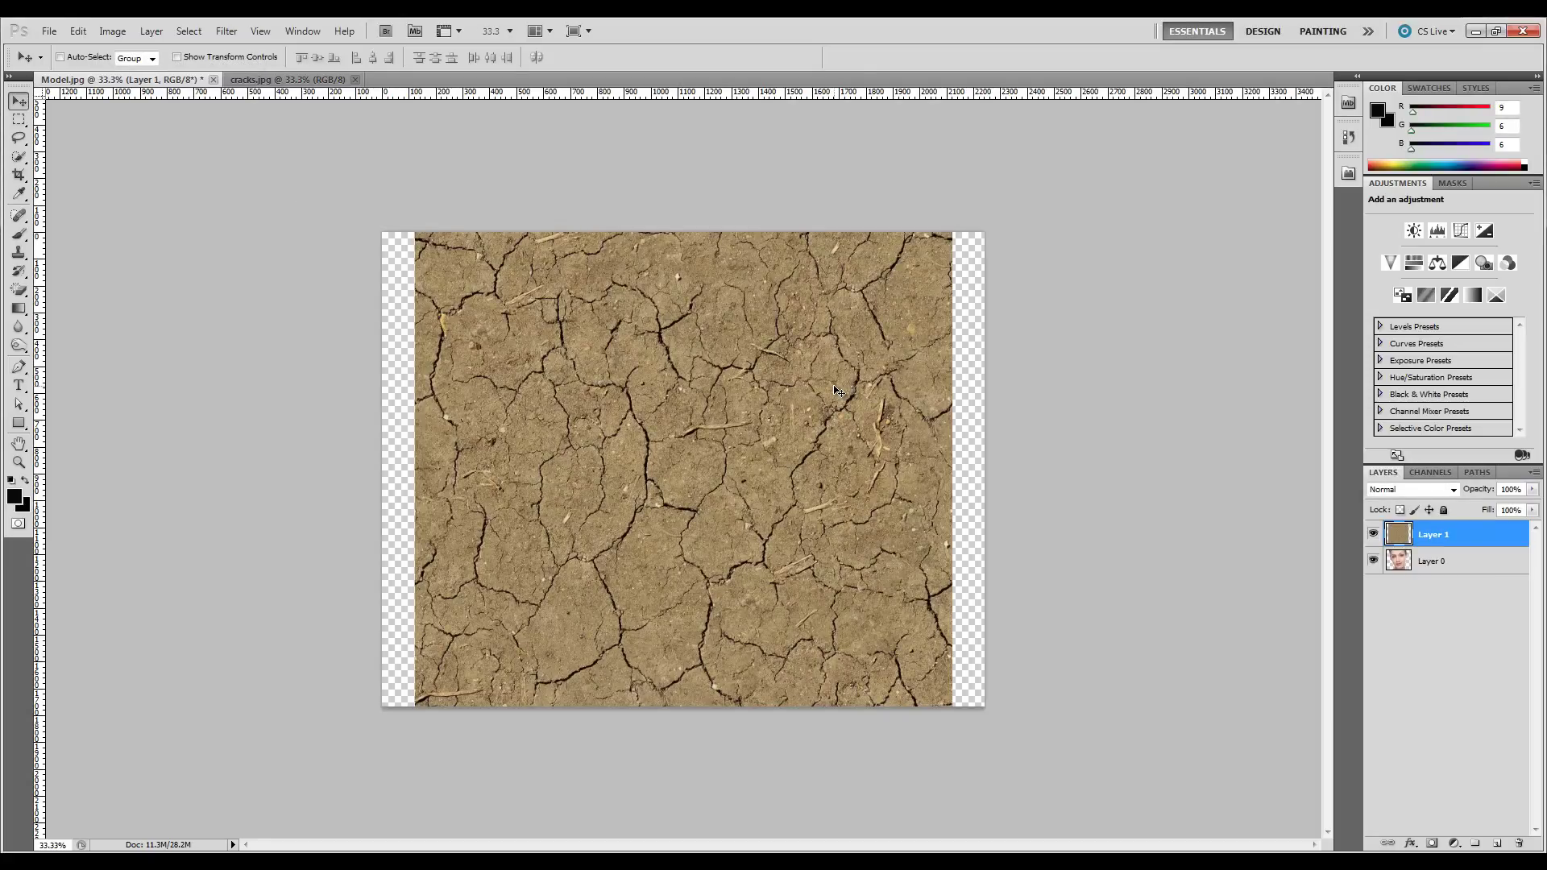
Set the crack texture layer's opacity to 50% and its blend mode to Multiply.
click(1534, 489)
drag(1536, 512, 1494, 516)
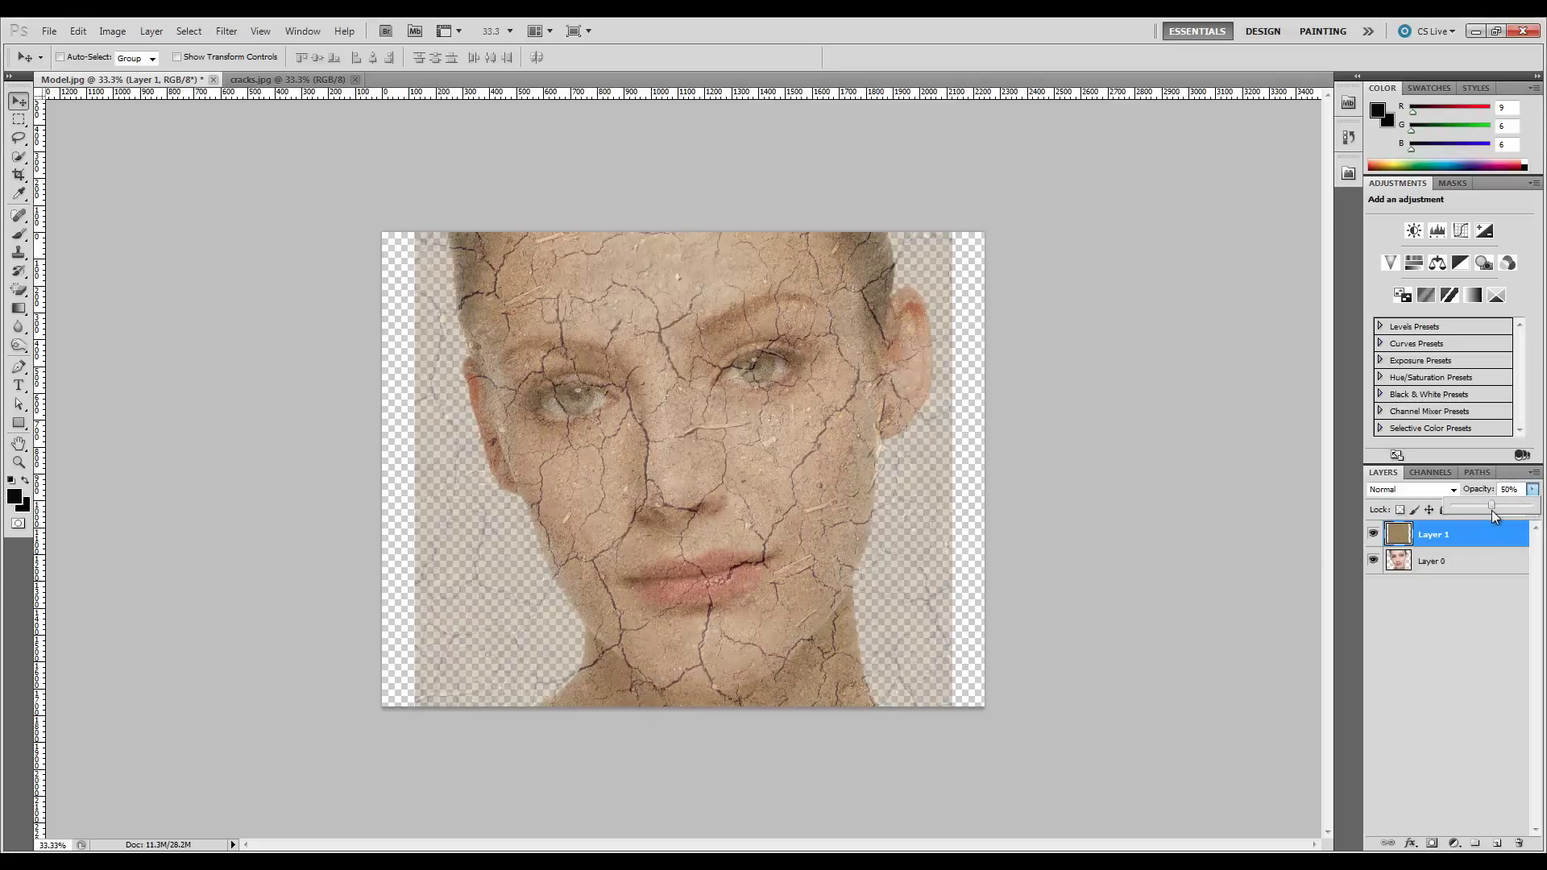
click(1482, 634)
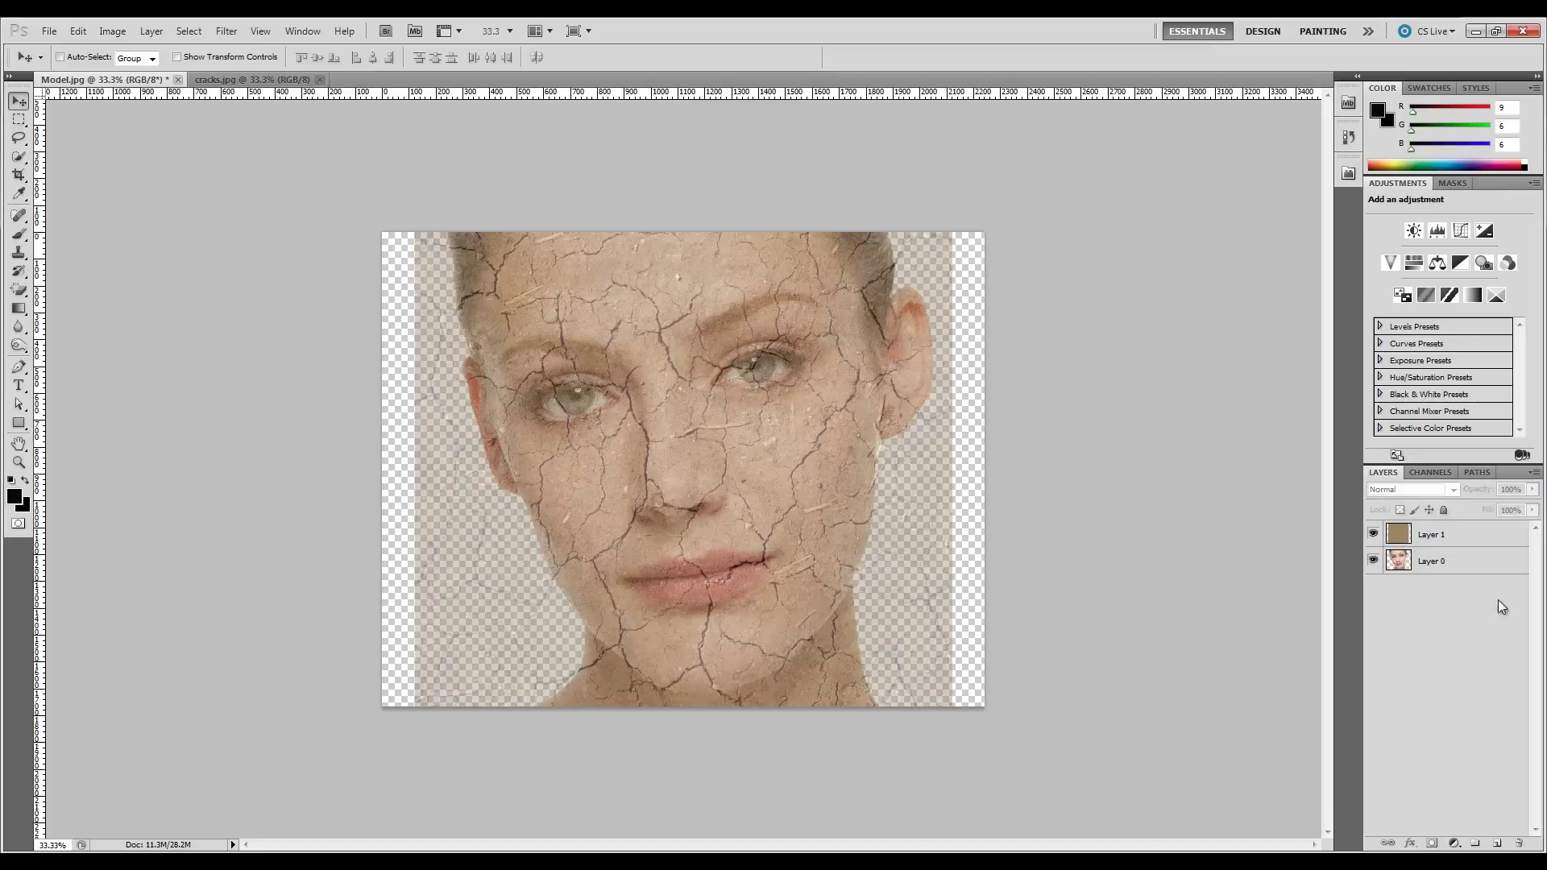
click(1471, 535)
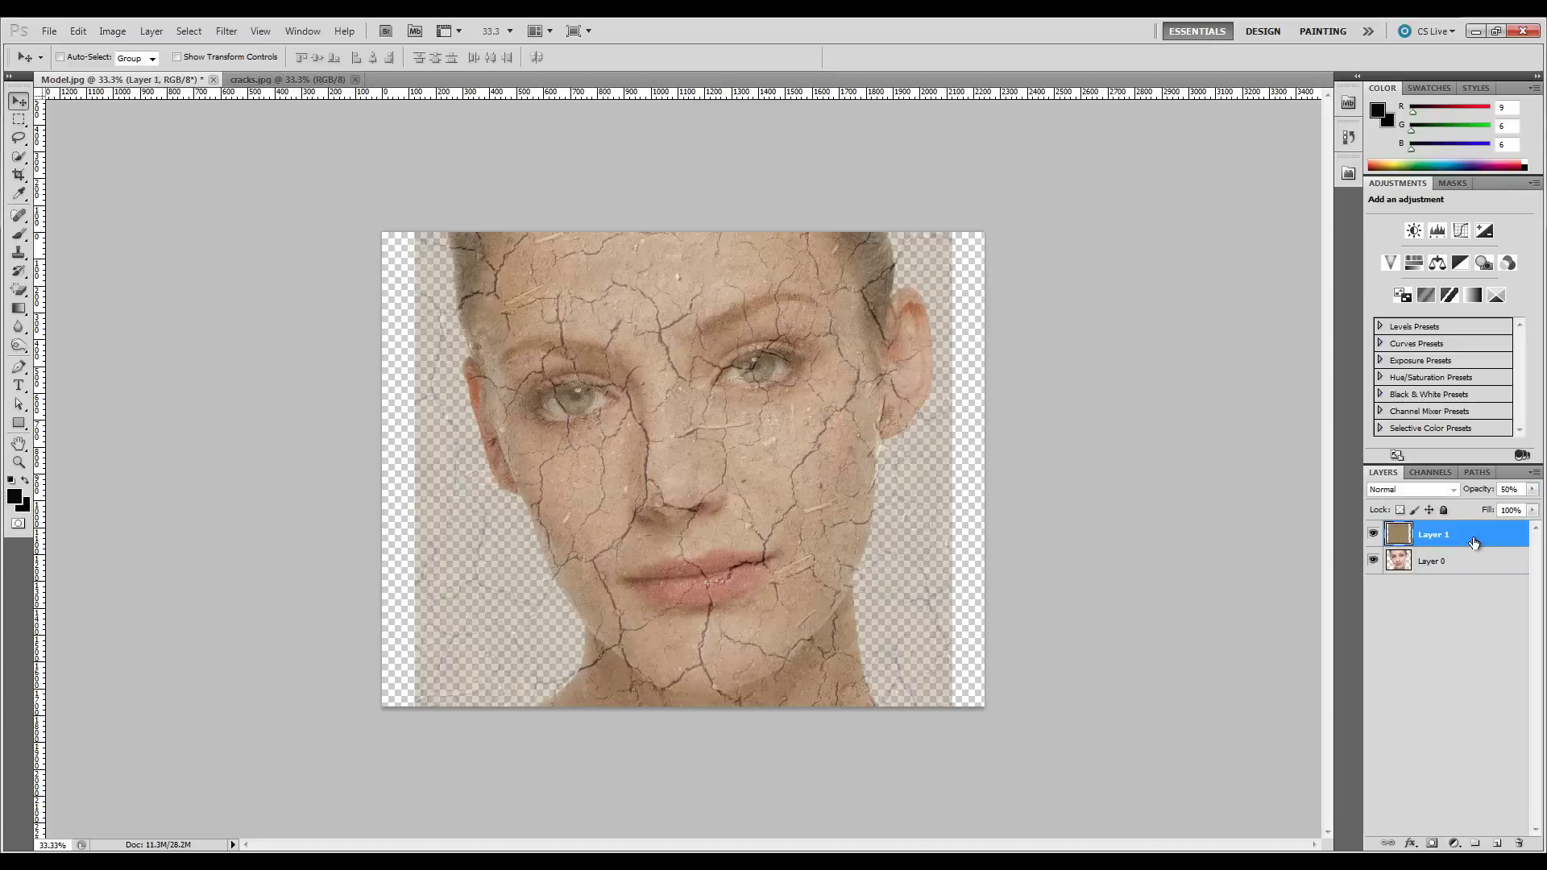
click(1453, 491)
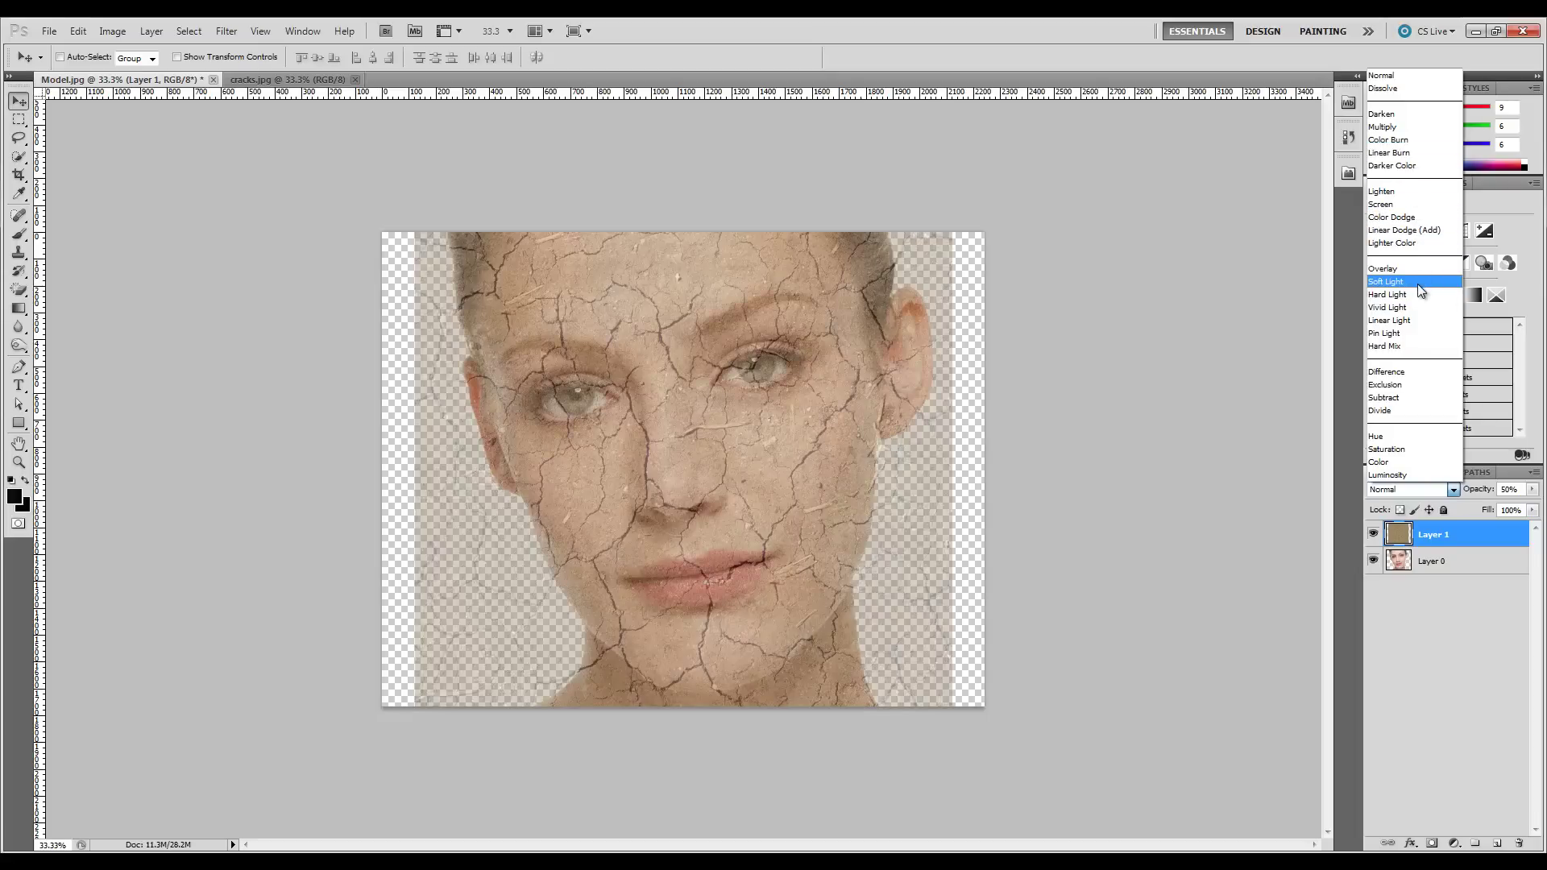
click(1379, 128)
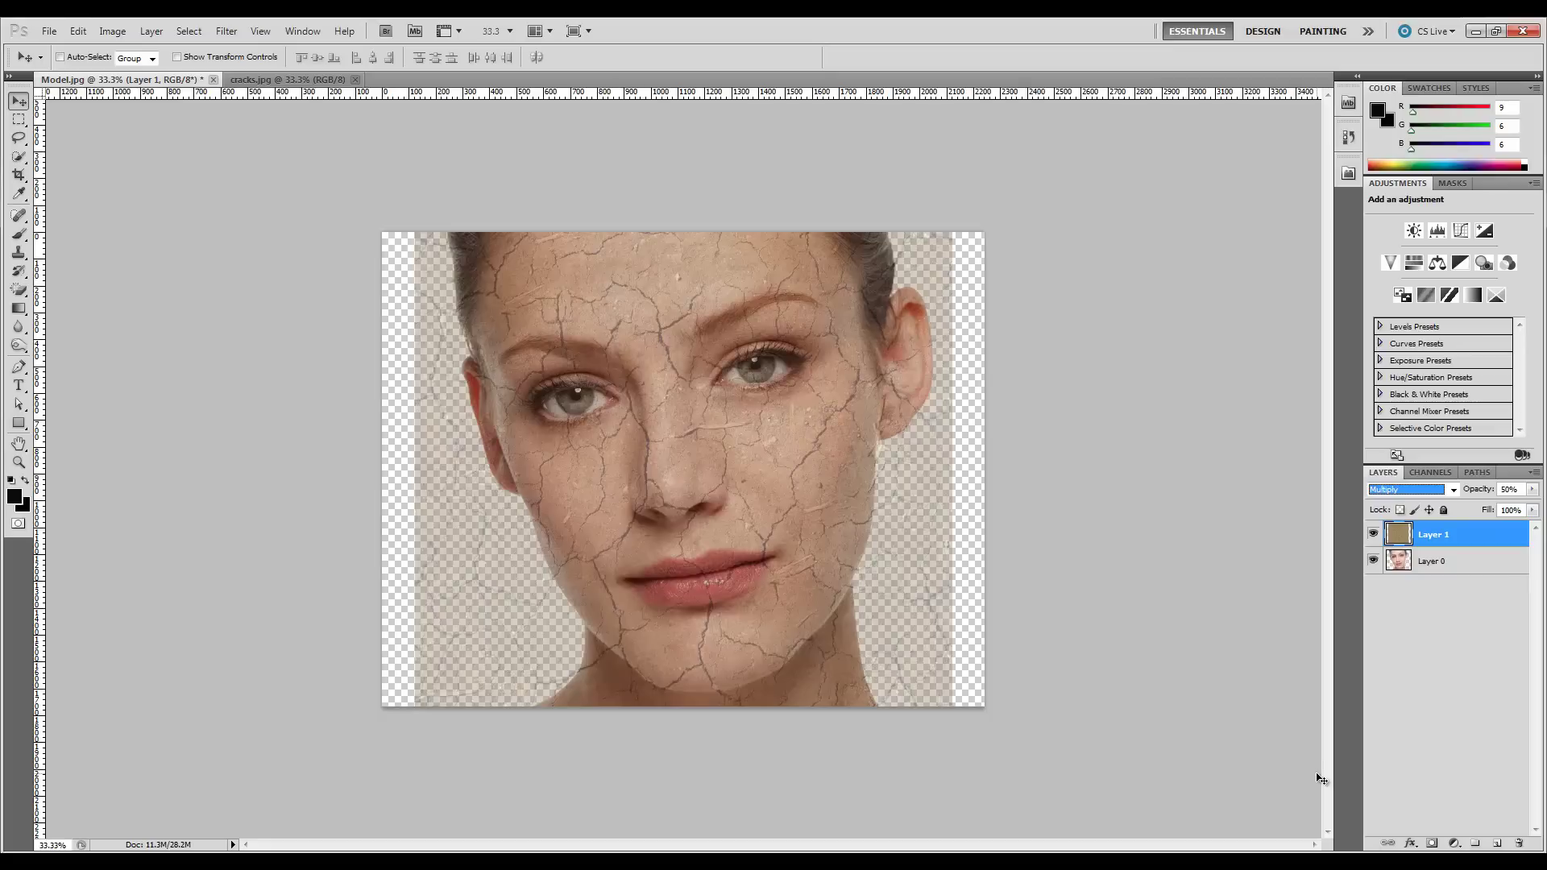
Adjust the crack texture's Levels to input values of 30, 0.89 and 195.
key(ctrl+l)
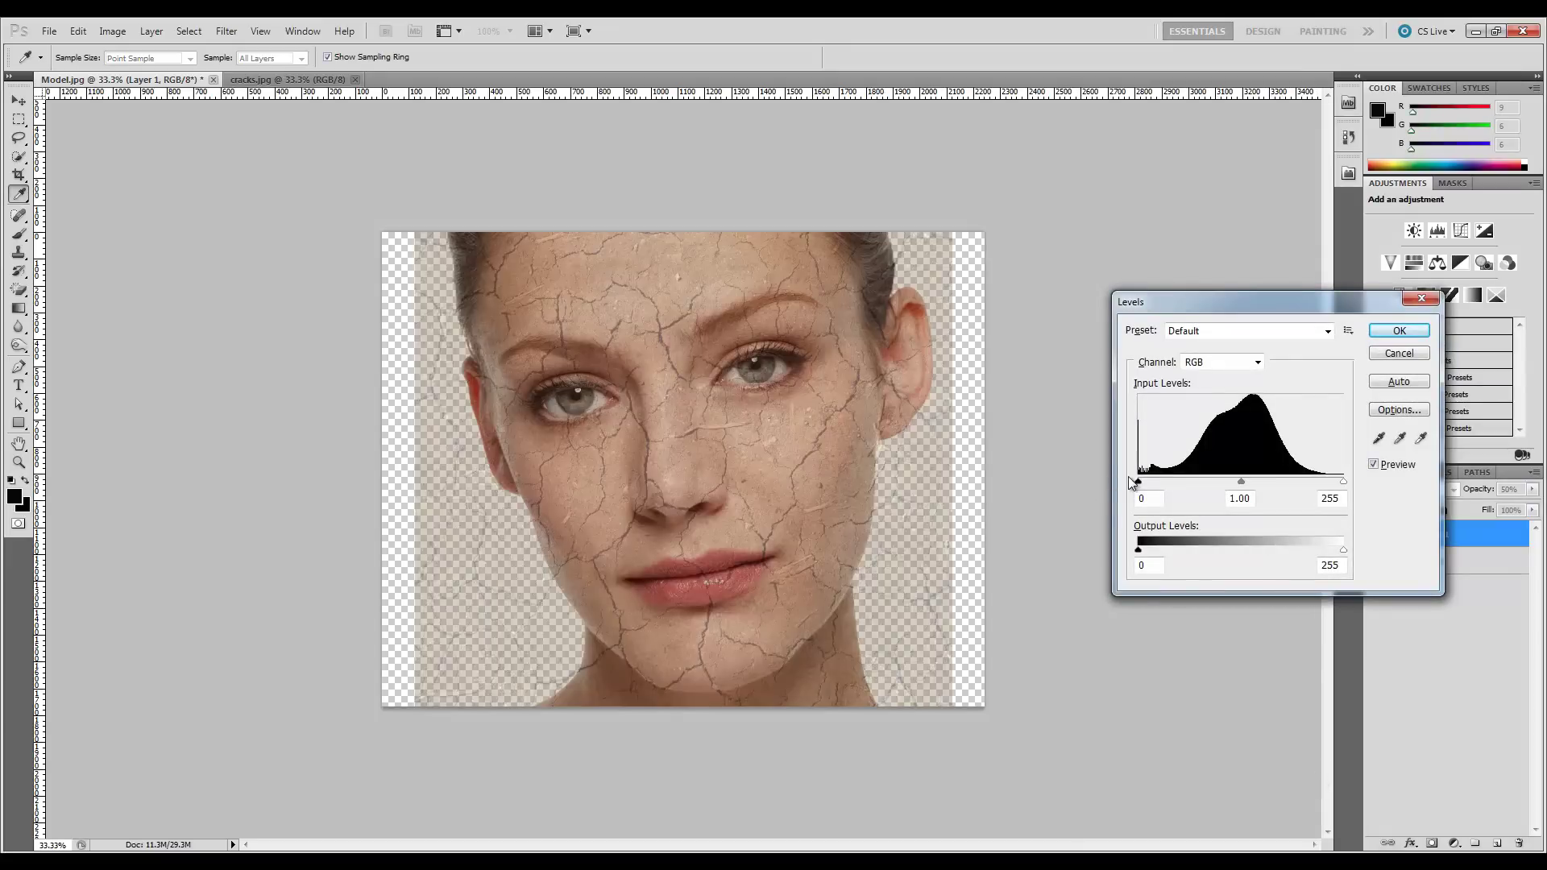
drag(1139, 483, 1157, 482)
click(1163, 482)
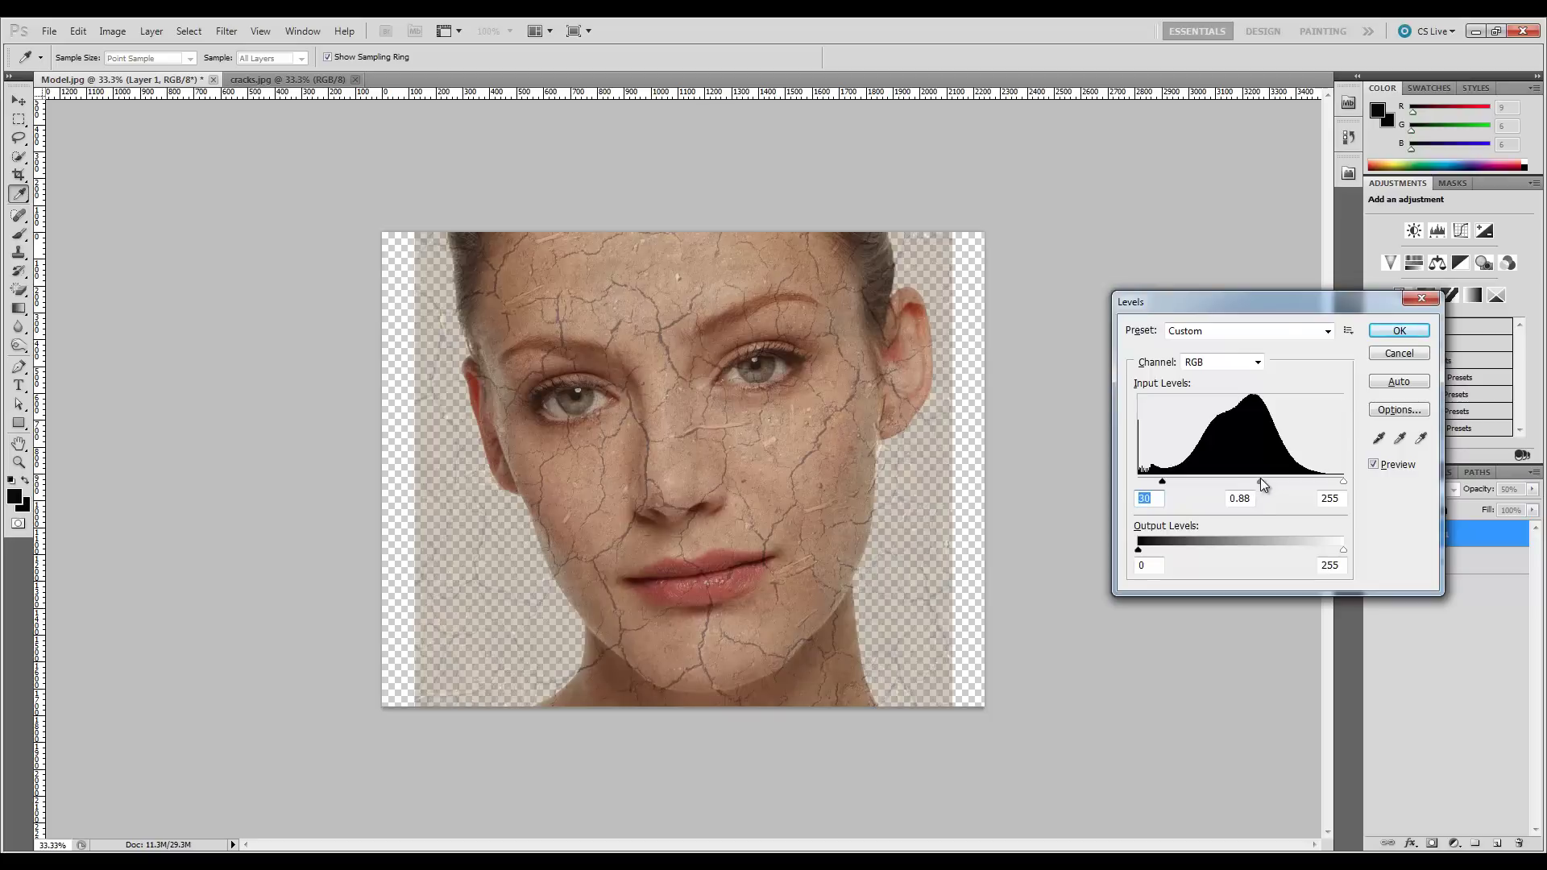
drag(1262, 482, 1303, 495)
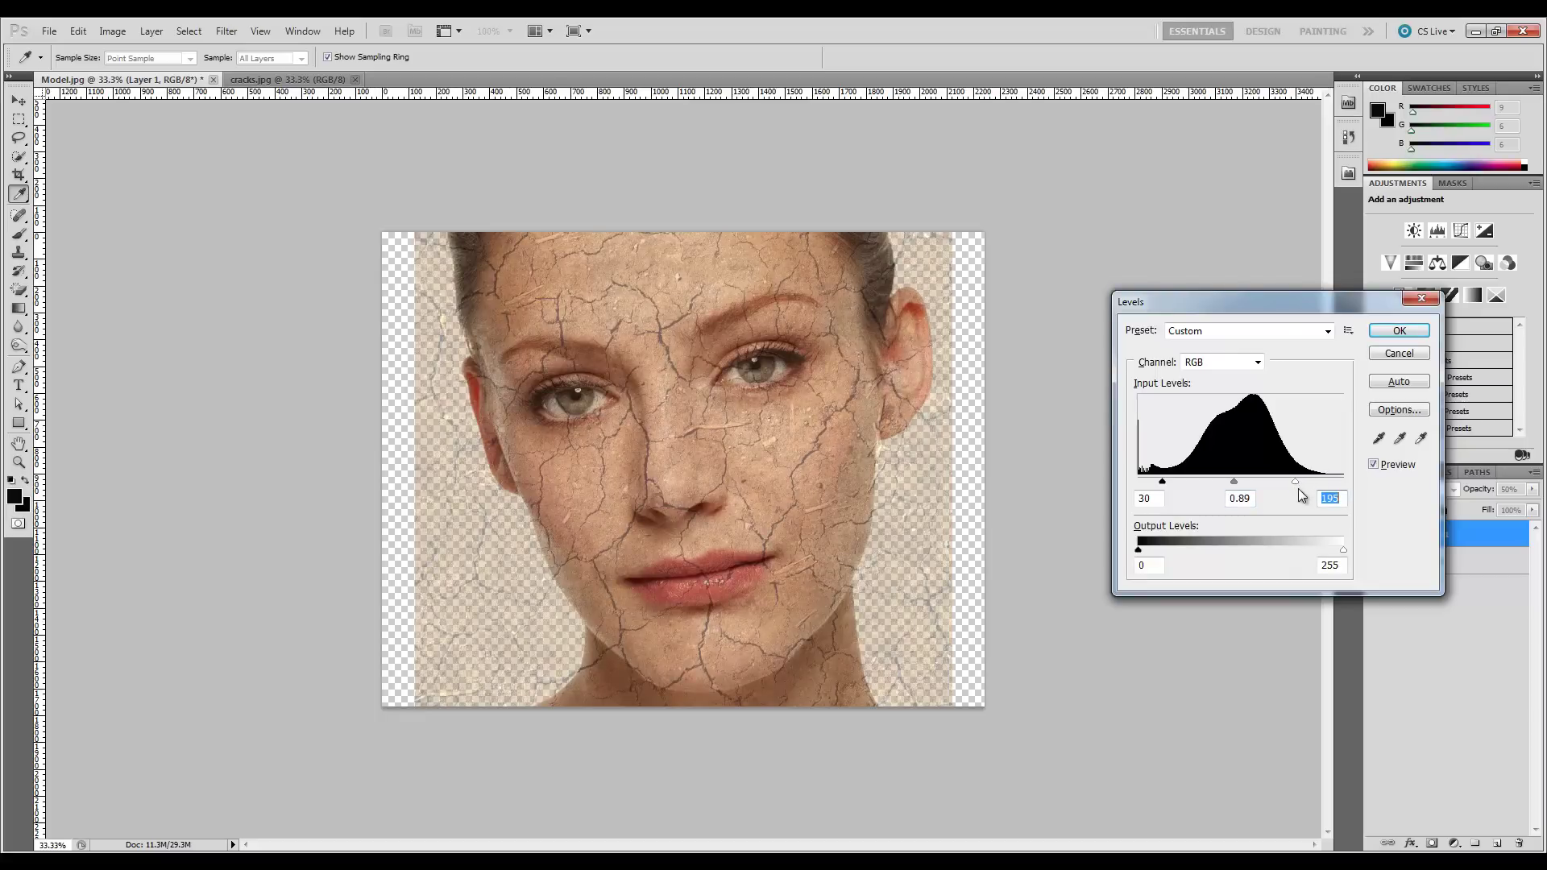
click(1413, 331)
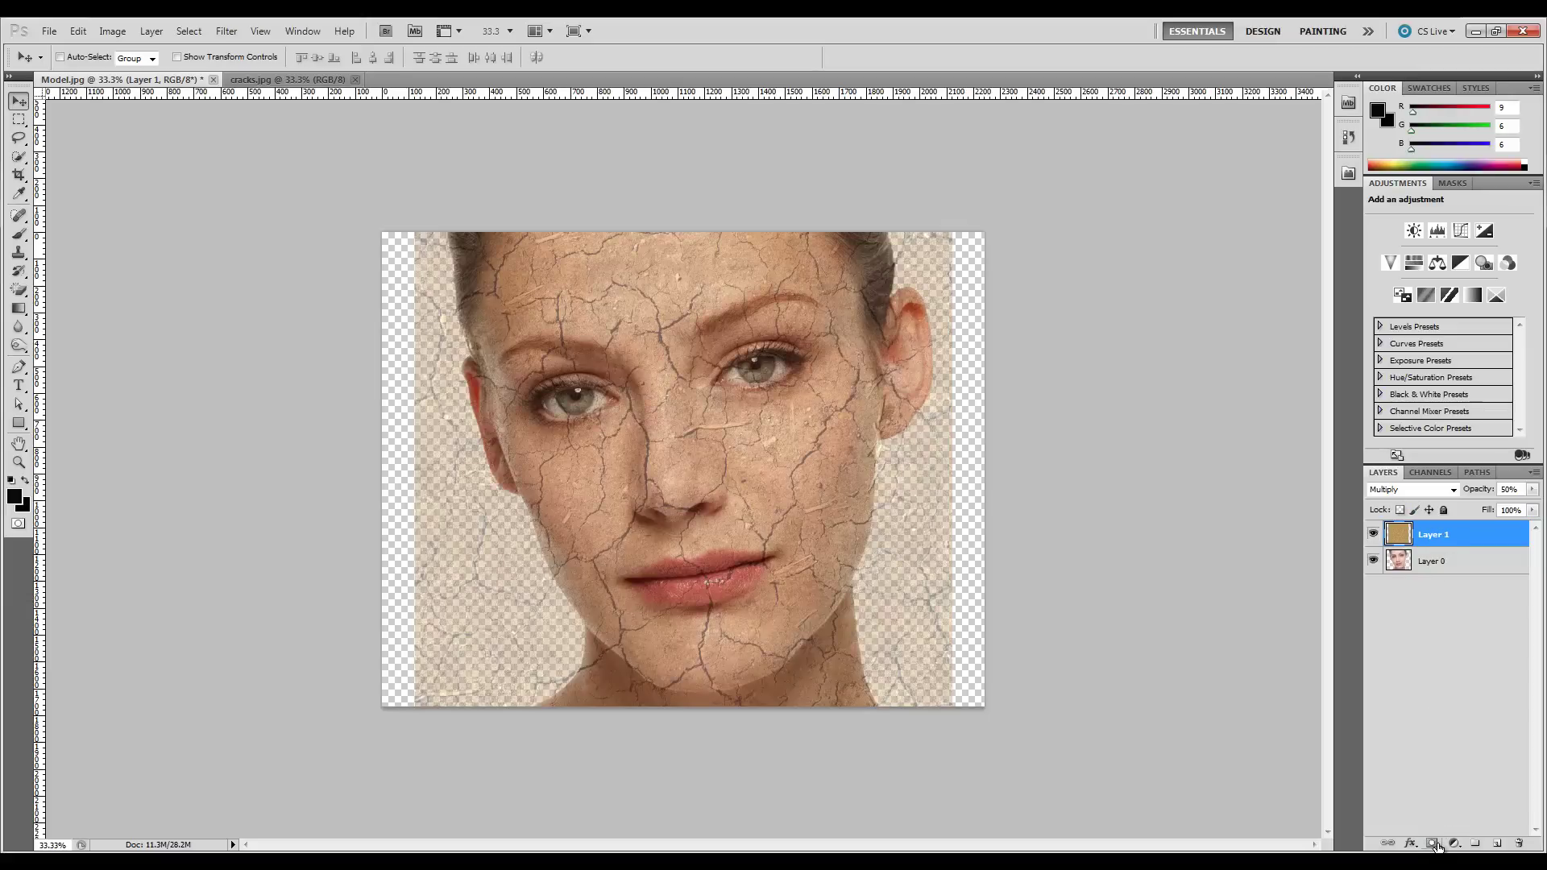
Add a layer mask to Layer 1 and choose the Soft Round brush for painting on it.
click(1432, 844)
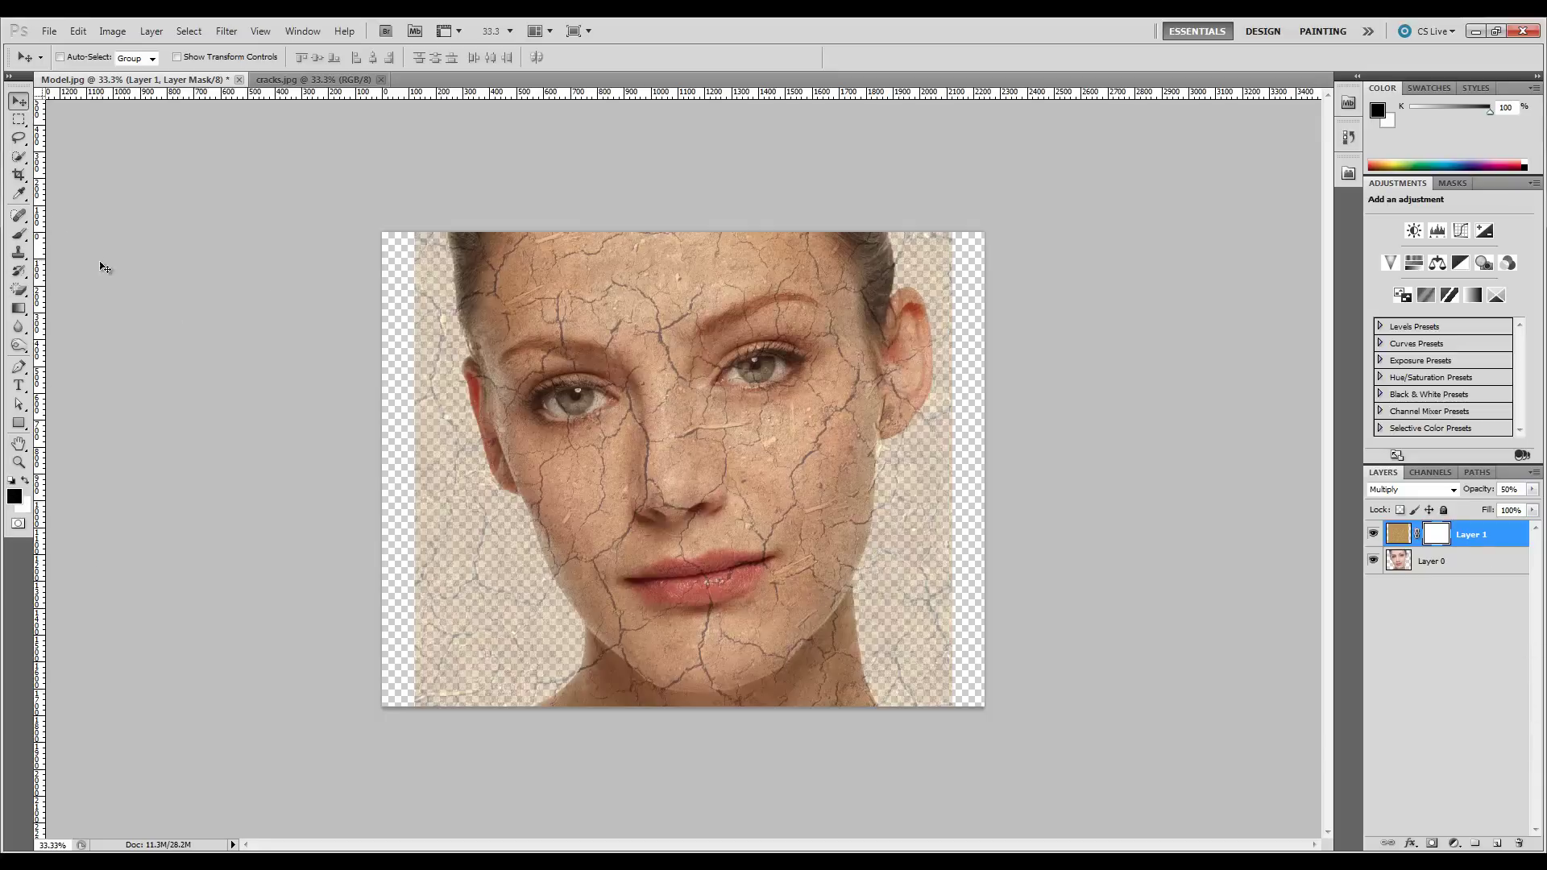
click(21, 233)
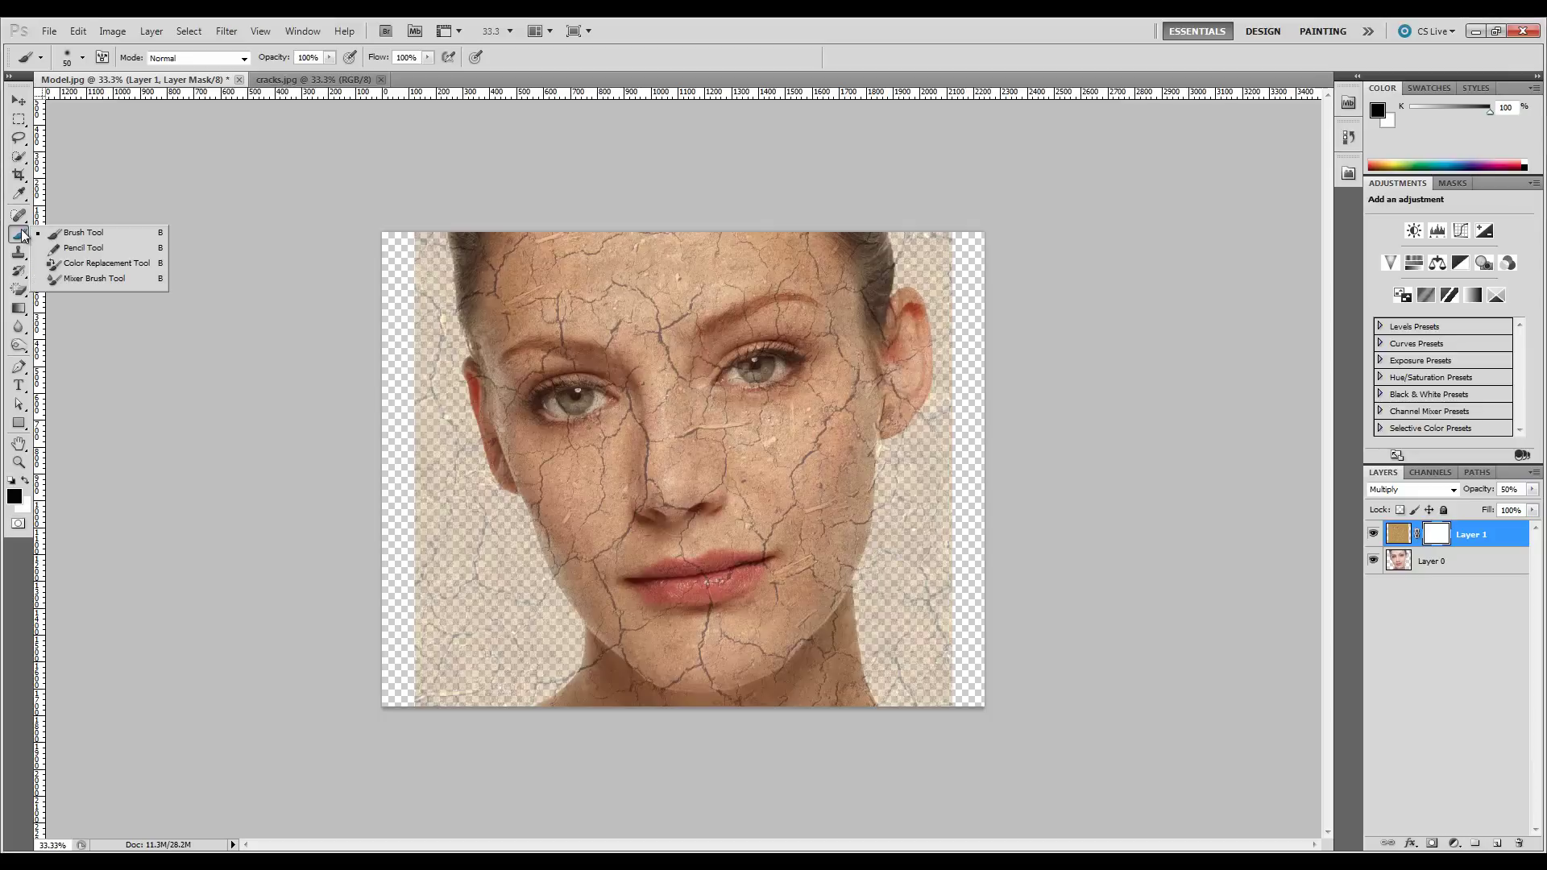
click(72, 232)
click(83, 57)
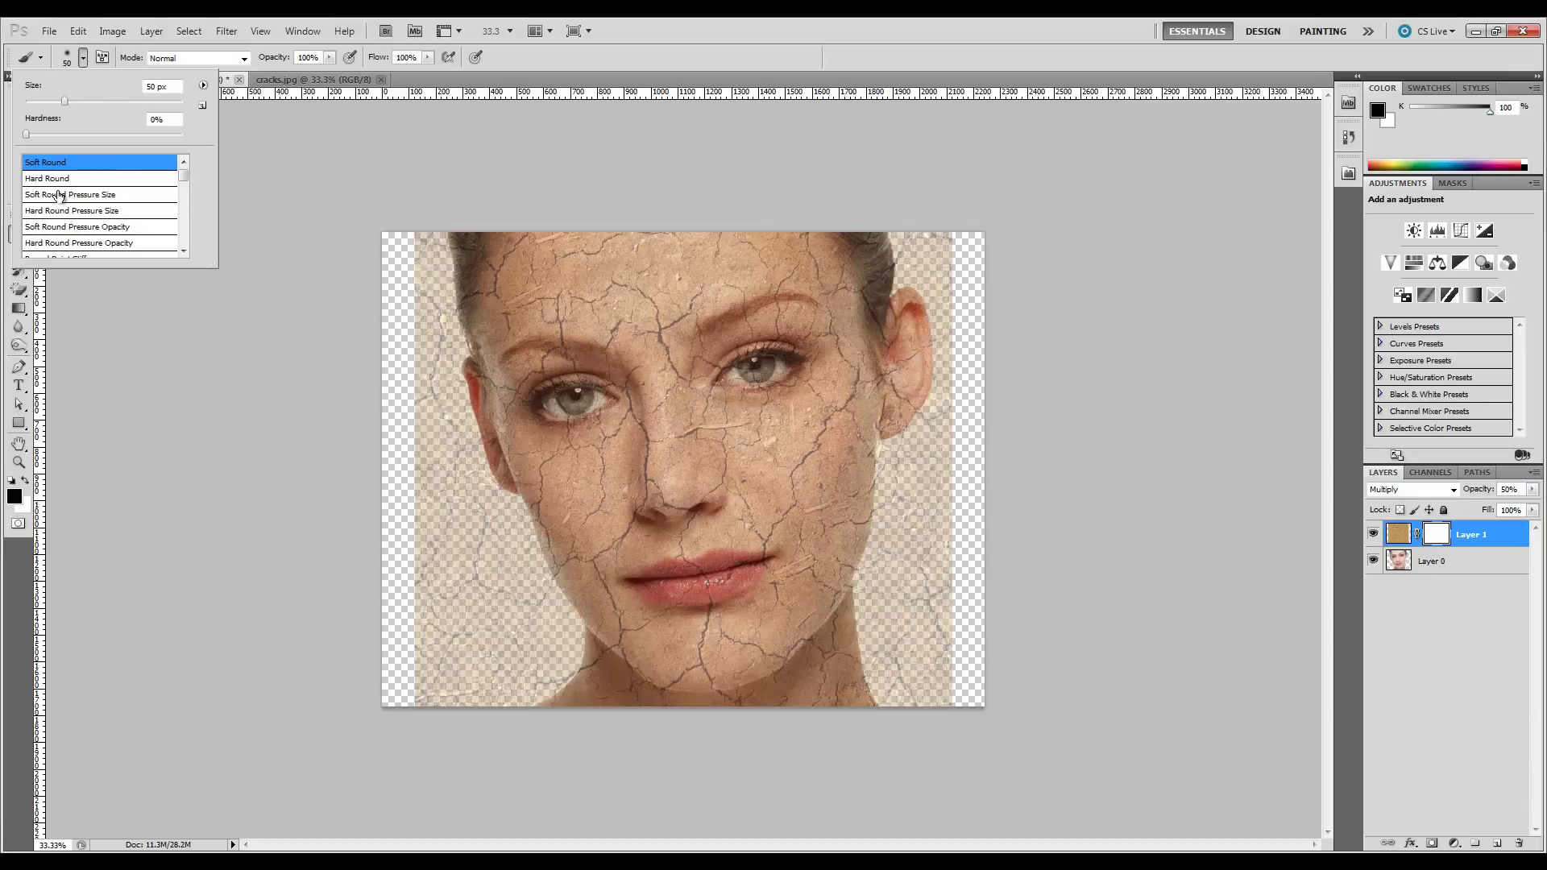
double_click(52, 162)
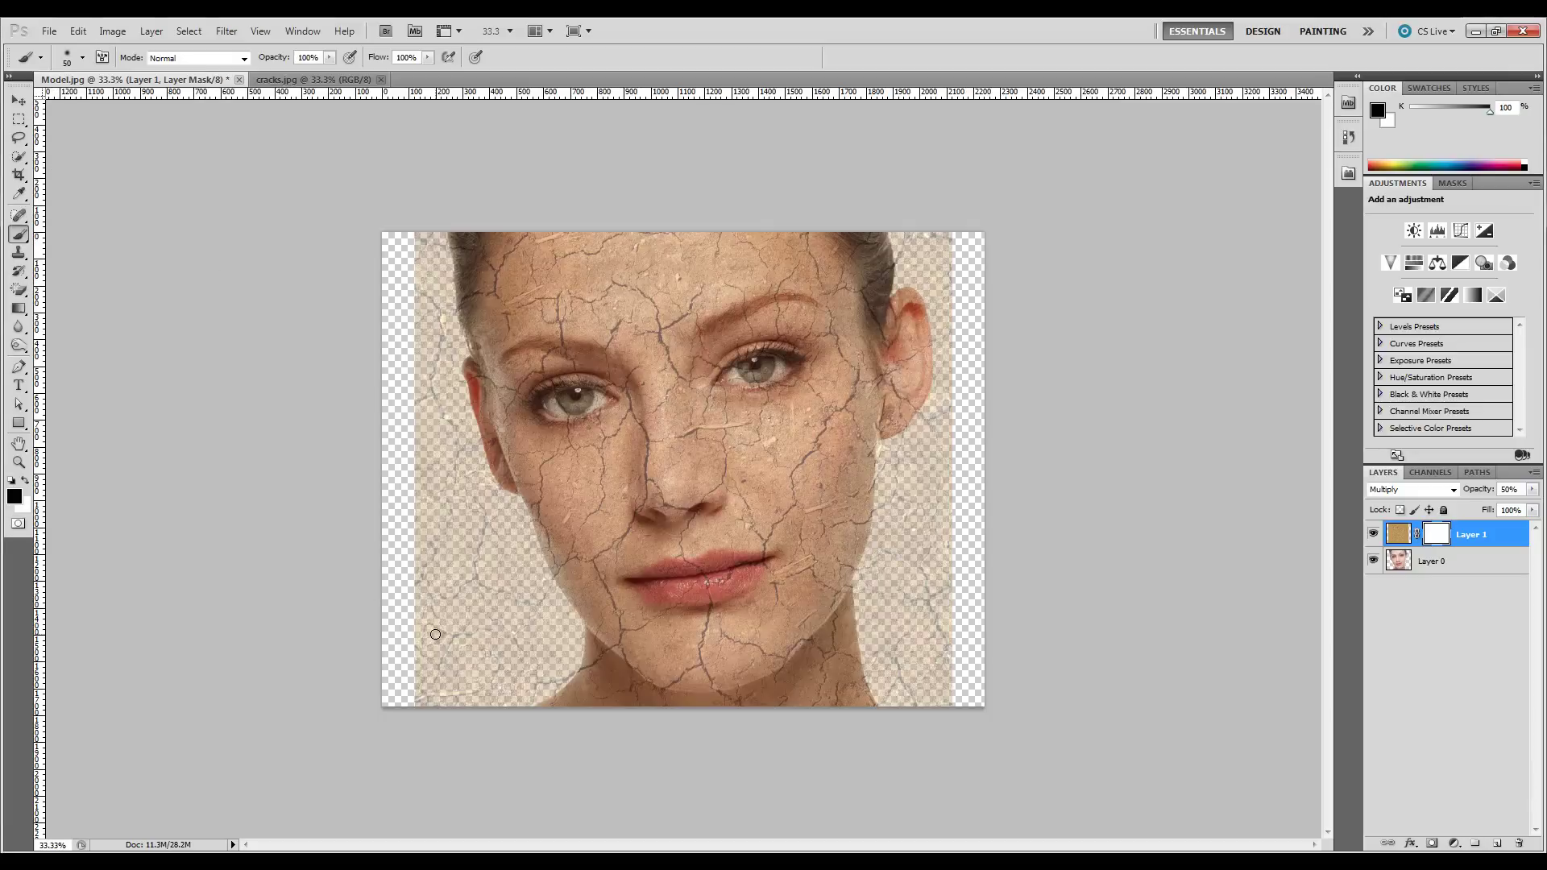
Enlarge the brush to 400 px and mask out the texture over the lower-left background beside the face.
key(bracketright)
key(bracketright)
key(bracketright)
key(bracketright)
key(bracketright)
key(bracketright)
key(bracketright)
key(bracketright)
key(bracketright)
key(bracketright)
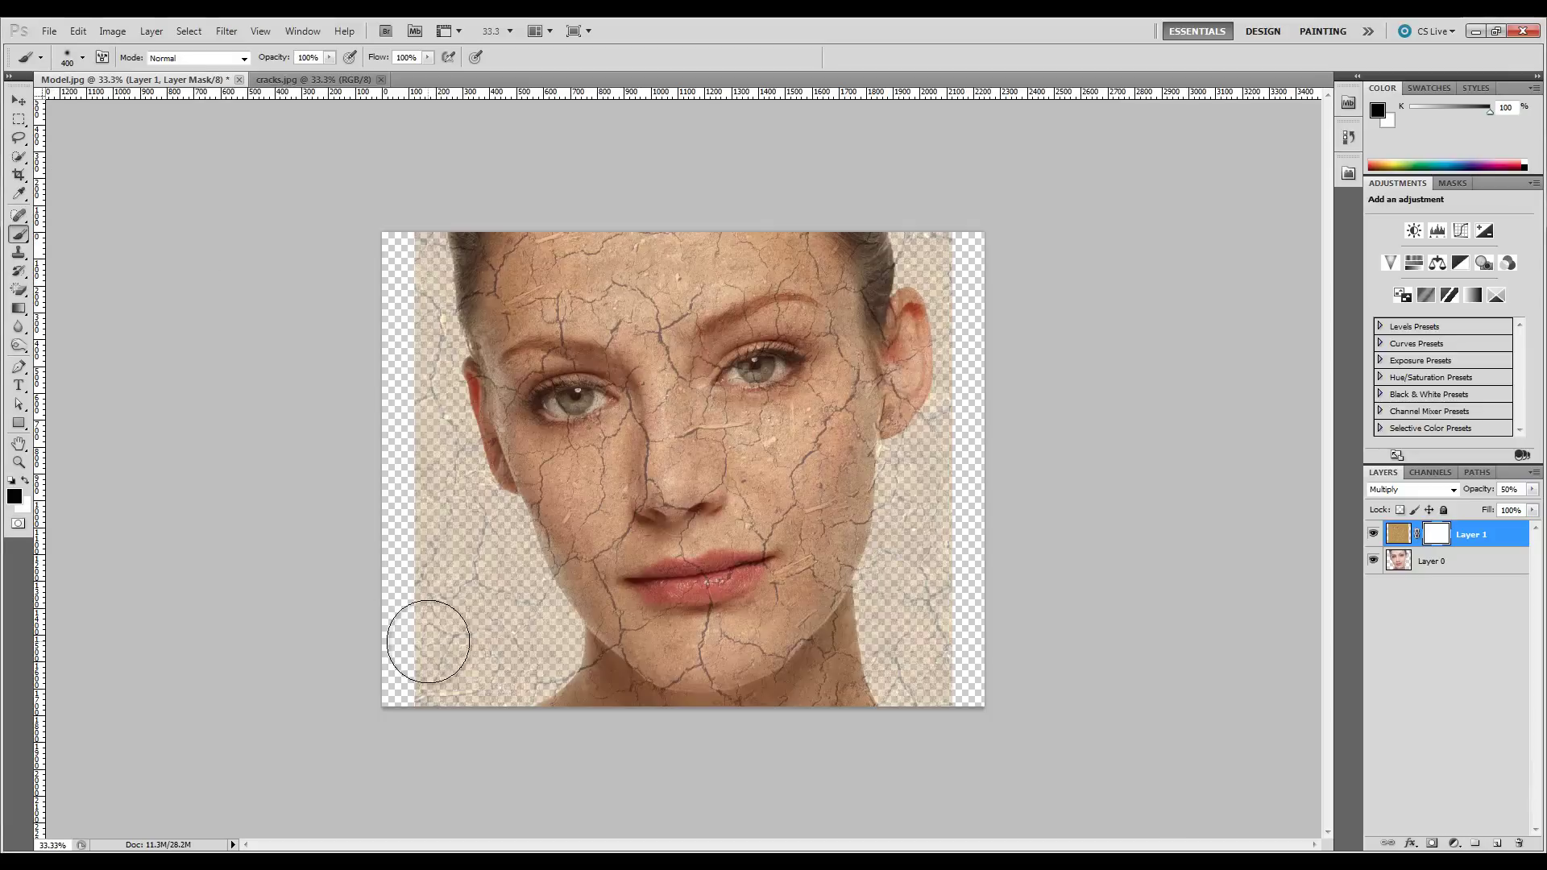
mouse_move(432, 647)
mouse_down()
mouse_move(416, 574)
mouse_move(441, 739)
mouse_move(473, 621)
mouse_move(413, 544)
mouse_move(431, 586)
mouse_move(360, 711)
mouse_move(383, 633)
mouse_move(414, 615)
mouse_move(375, 691)
mouse_up()
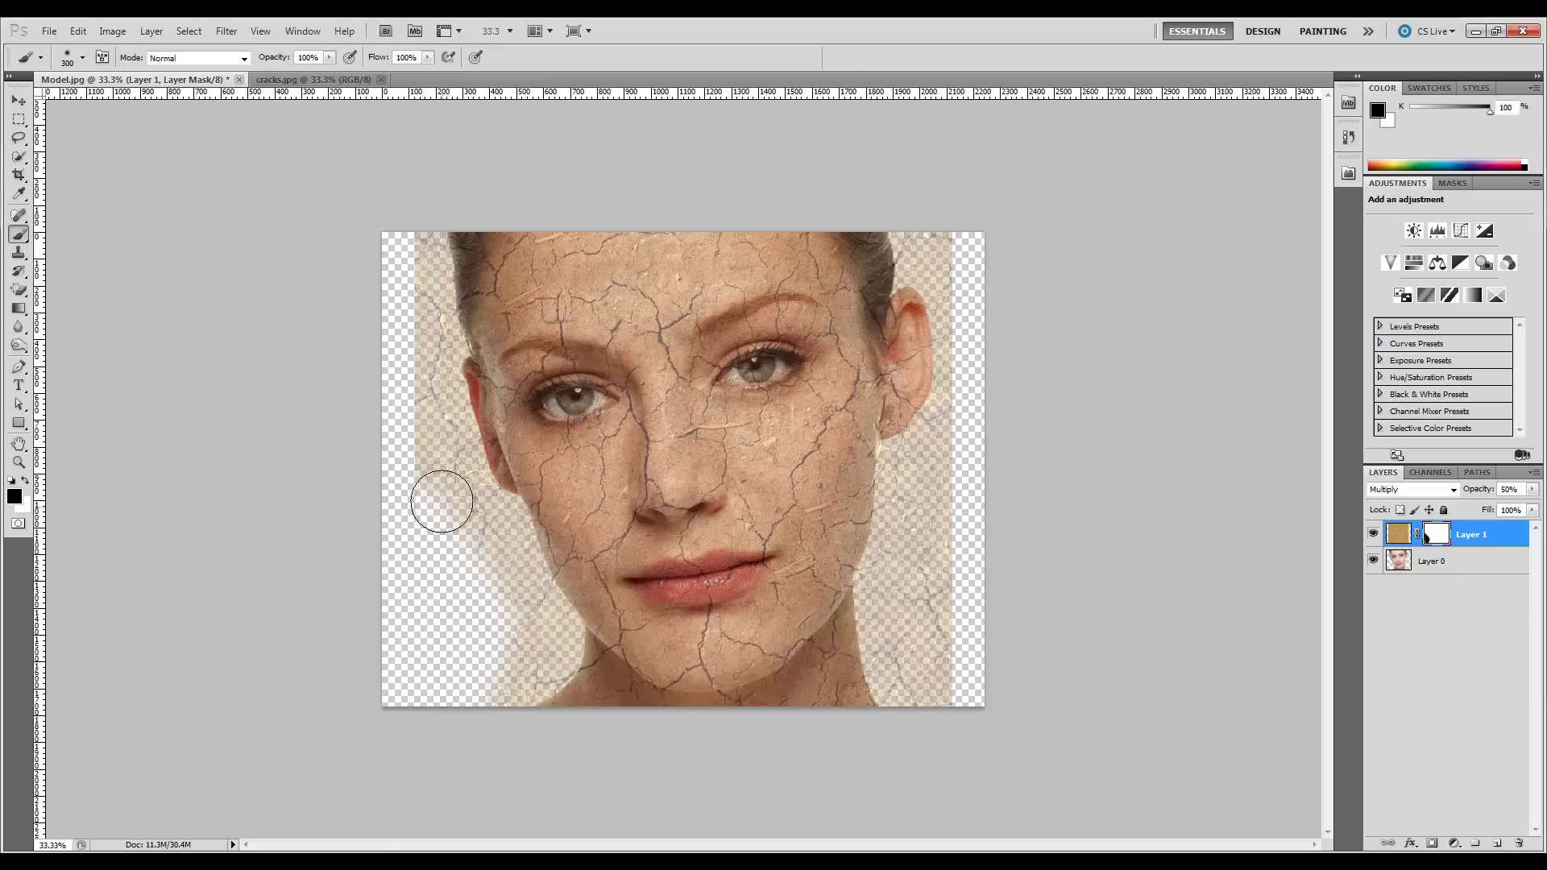
Clip Layer 1 to the model layer with a clipping mask.
right_click(1501, 533)
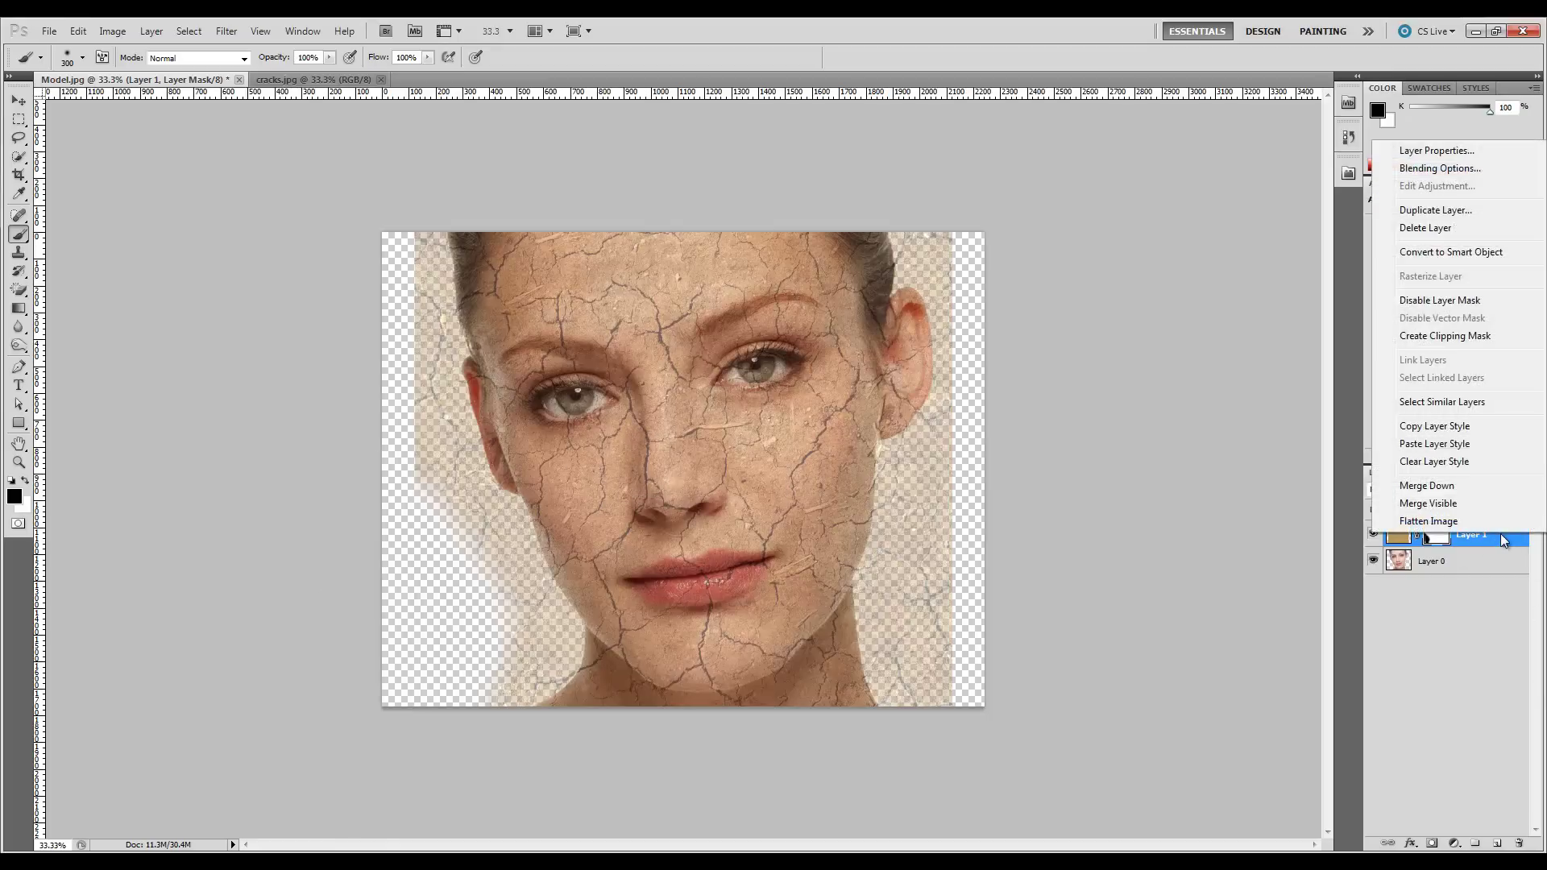
click(1460, 337)
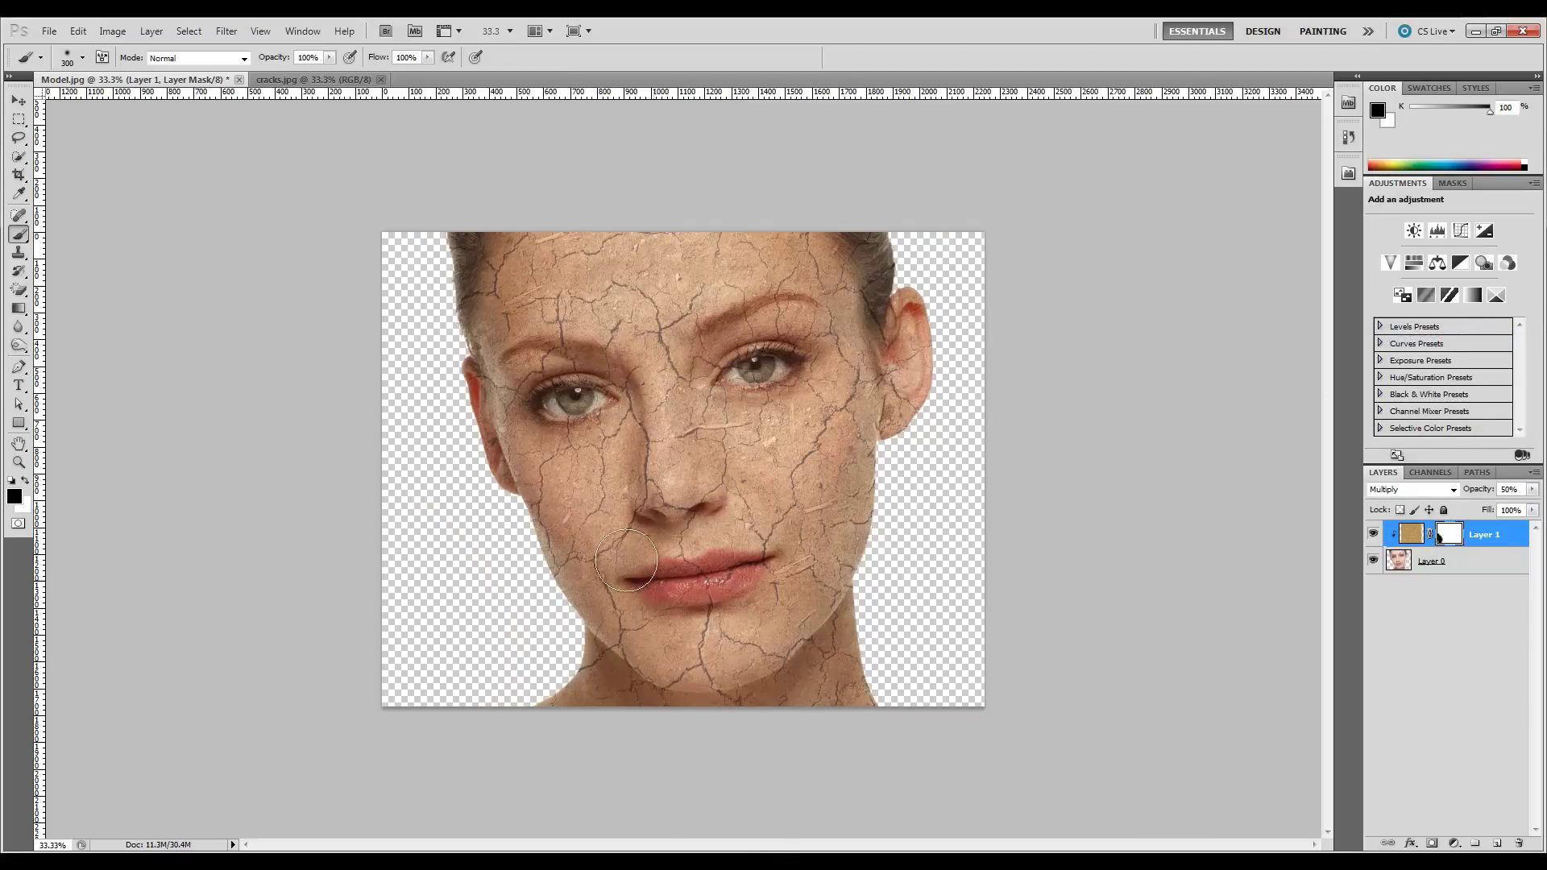
Shrink the brush to 80 px and paint black on Layer 1's mask to remove the crack texture from the lips.
click(19, 462)
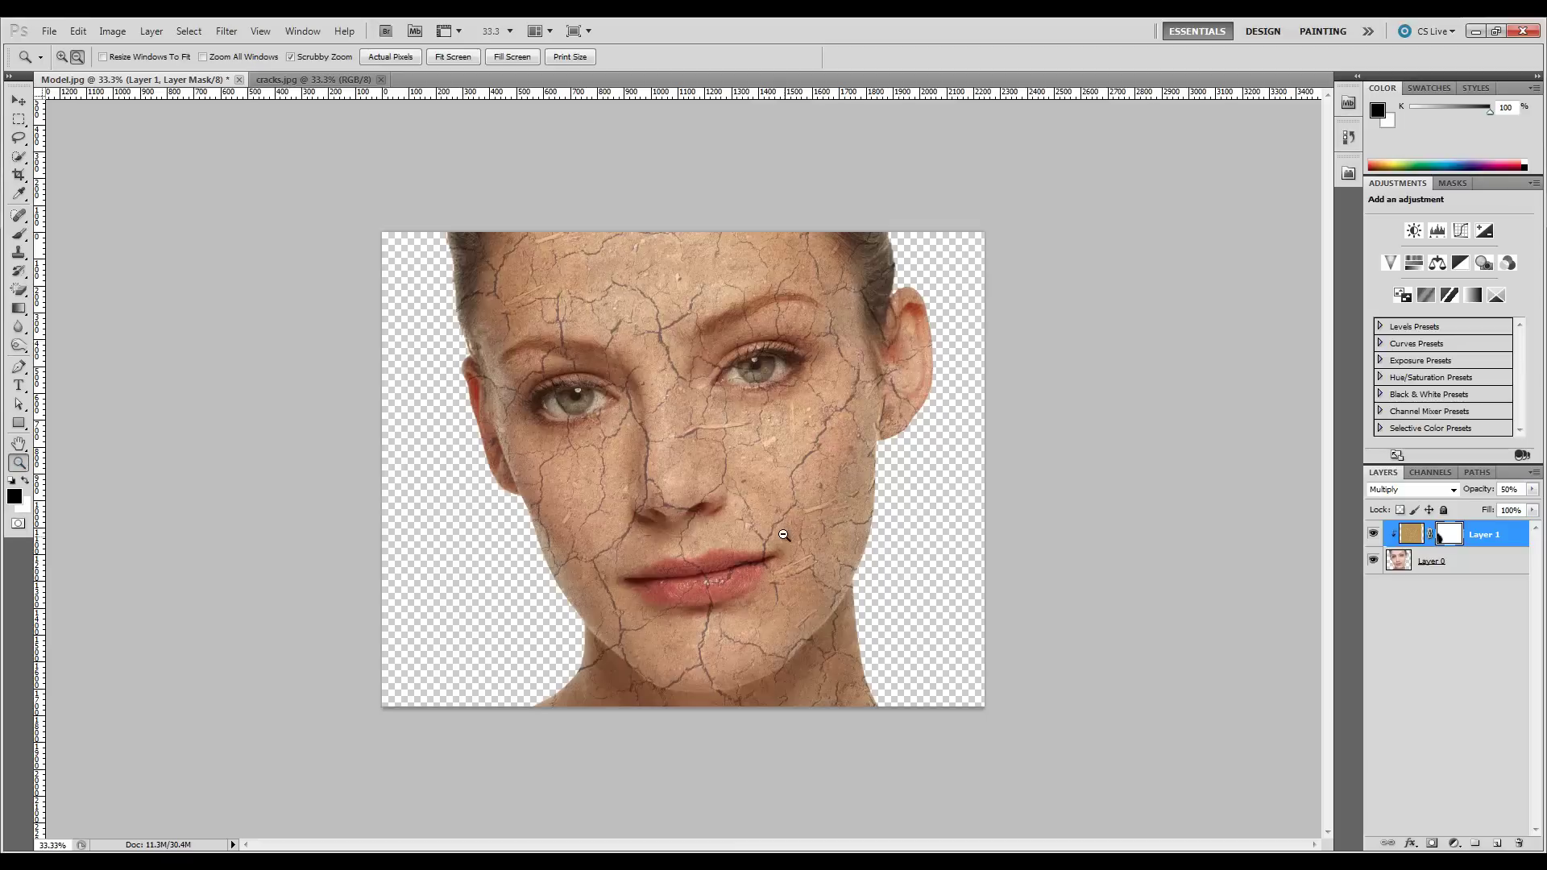
alt+click(693, 349)
click(62, 57)
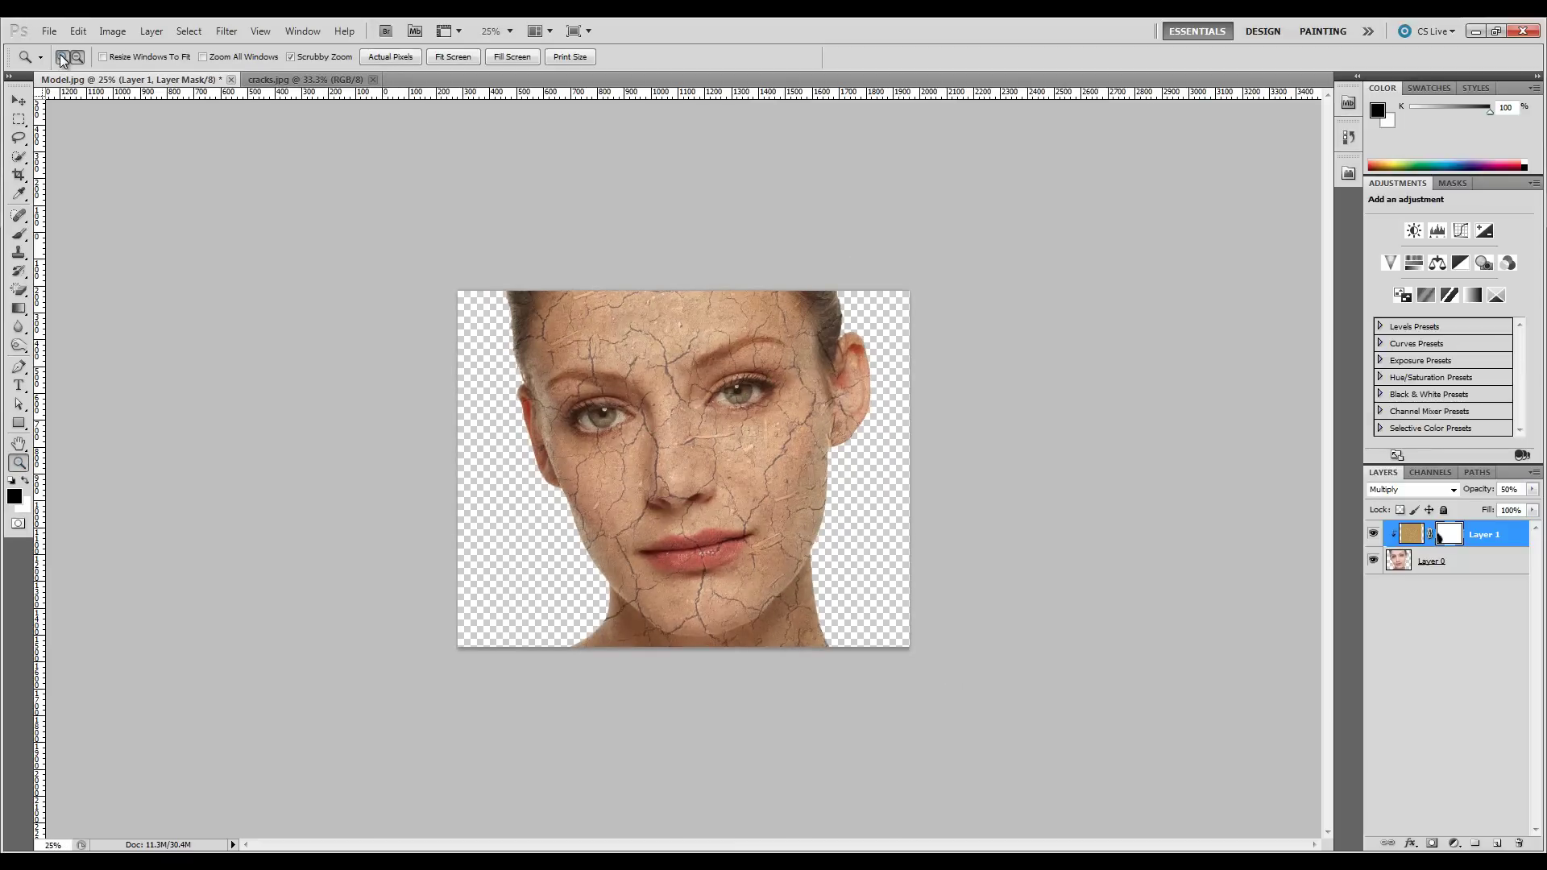
click(725, 412)
click(725, 411)
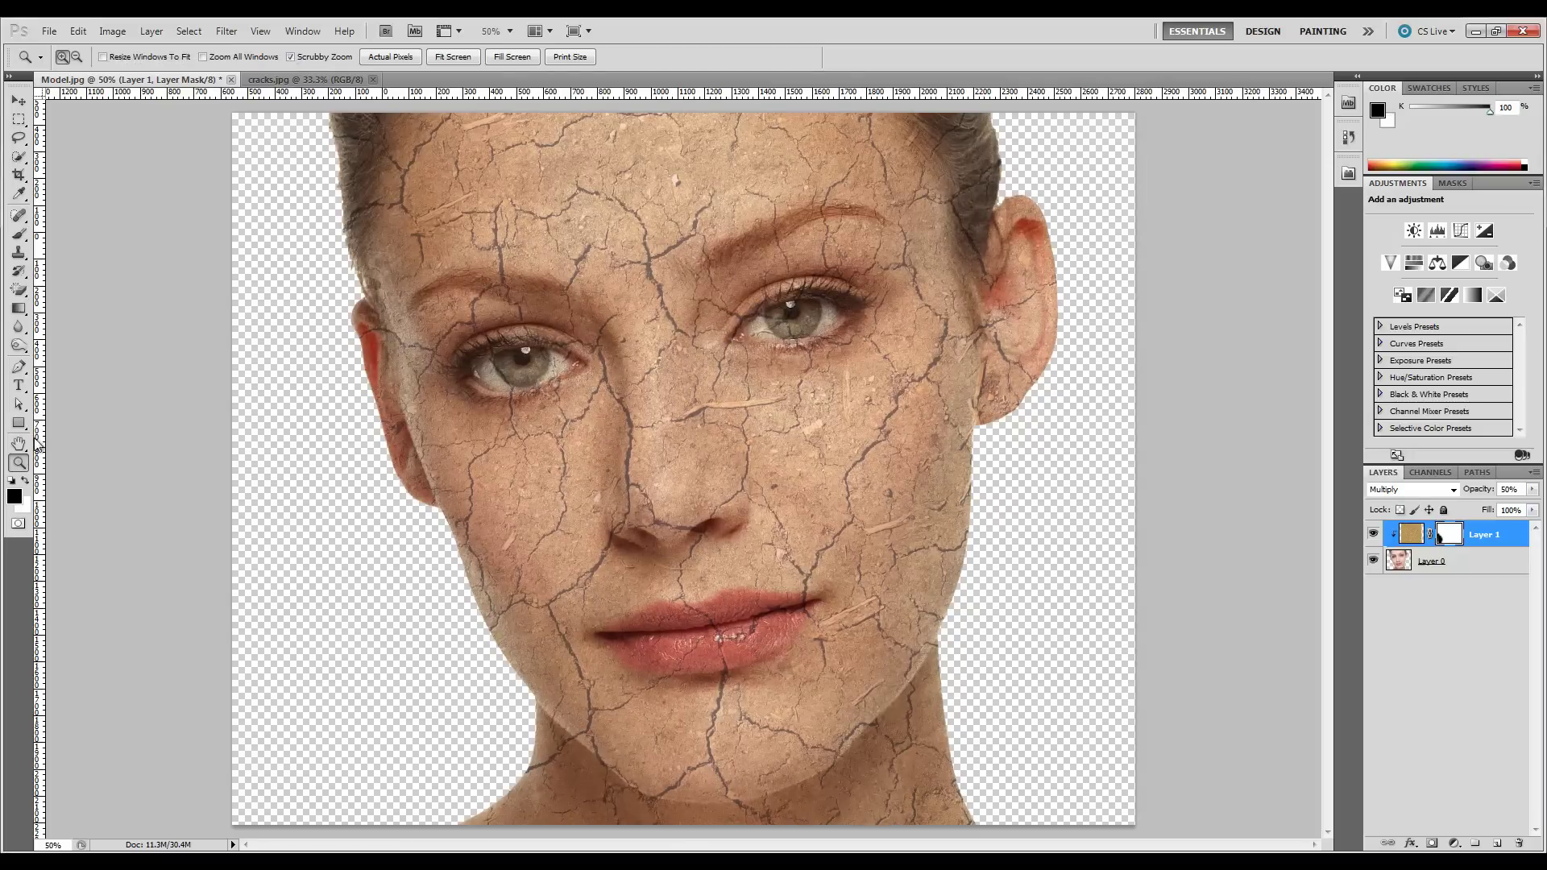
click(19, 233)
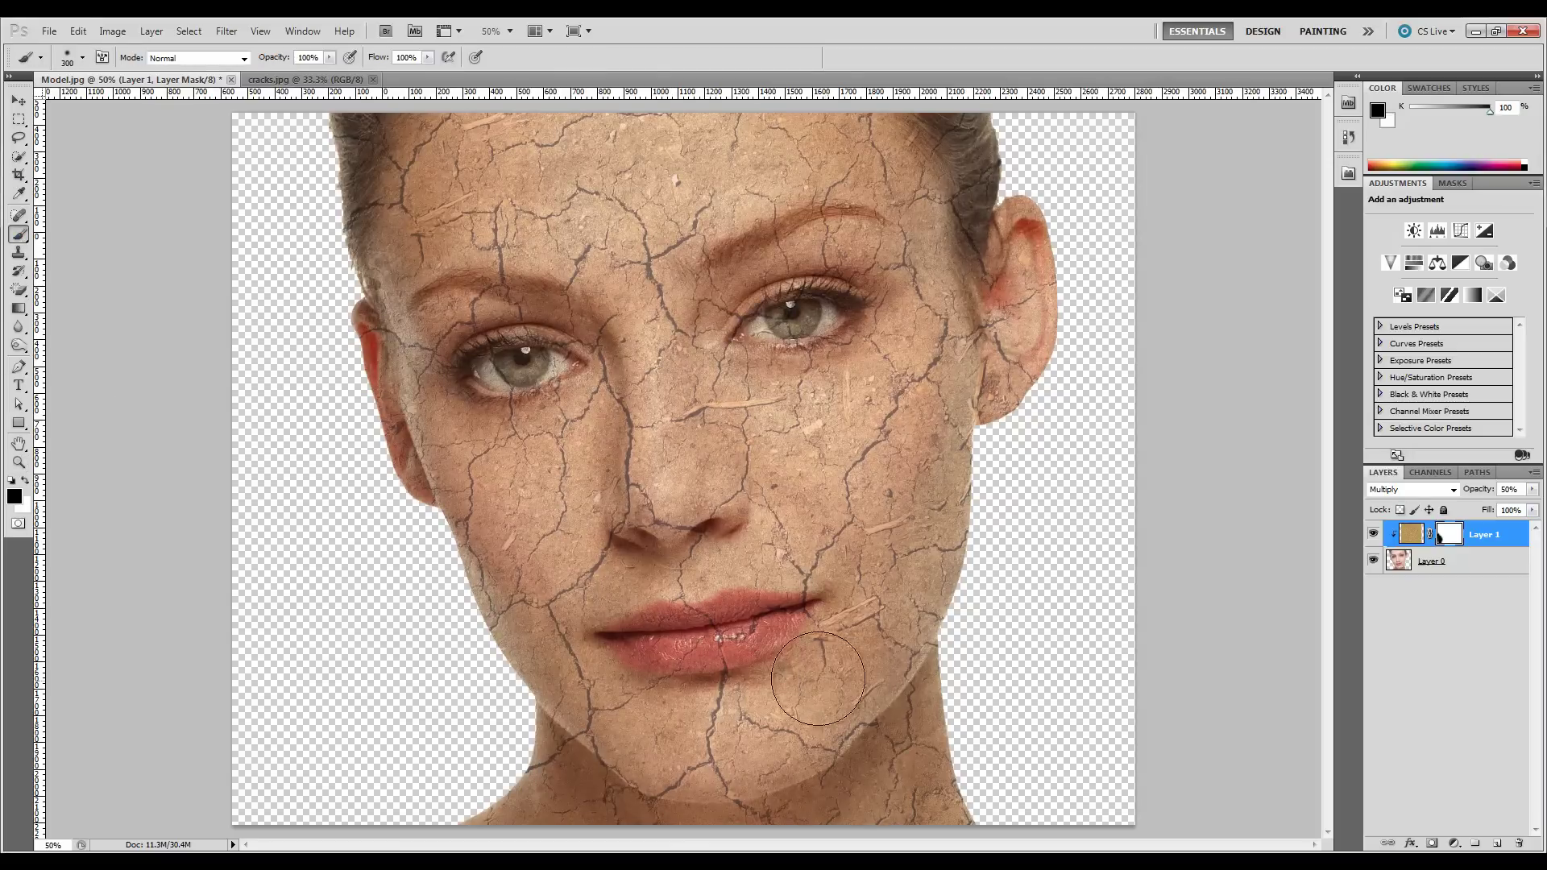
key(bracketleft)
key(bracketleft)
key(bracketleft)
key(bracketleft)
key(bracketleft)
mouse_move(753, 628)
mouse_down()
mouse_move(706, 640)
mouse_move(748, 638)
mouse_move(703, 659)
mouse_move(775, 624)
mouse_move(650, 619)
mouse_move(754, 615)
mouse_move(622, 637)
mouse_move(700, 650)
mouse_move(647, 656)
mouse_move(694, 662)
mouse_move(664, 662)
mouse_move(767, 644)
mouse_move(705, 658)
mouse_move(735, 656)
mouse_move(718, 658)
mouse_move(767, 643)
mouse_move(805, 603)
mouse_move(655, 632)
mouse_move(753, 622)
mouse_move(707, 624)
mouse_move(723, 630)
mouse_move(701, 652)
mouse_move(685, 610)
mouse_move(704, 534)
mouse_up()
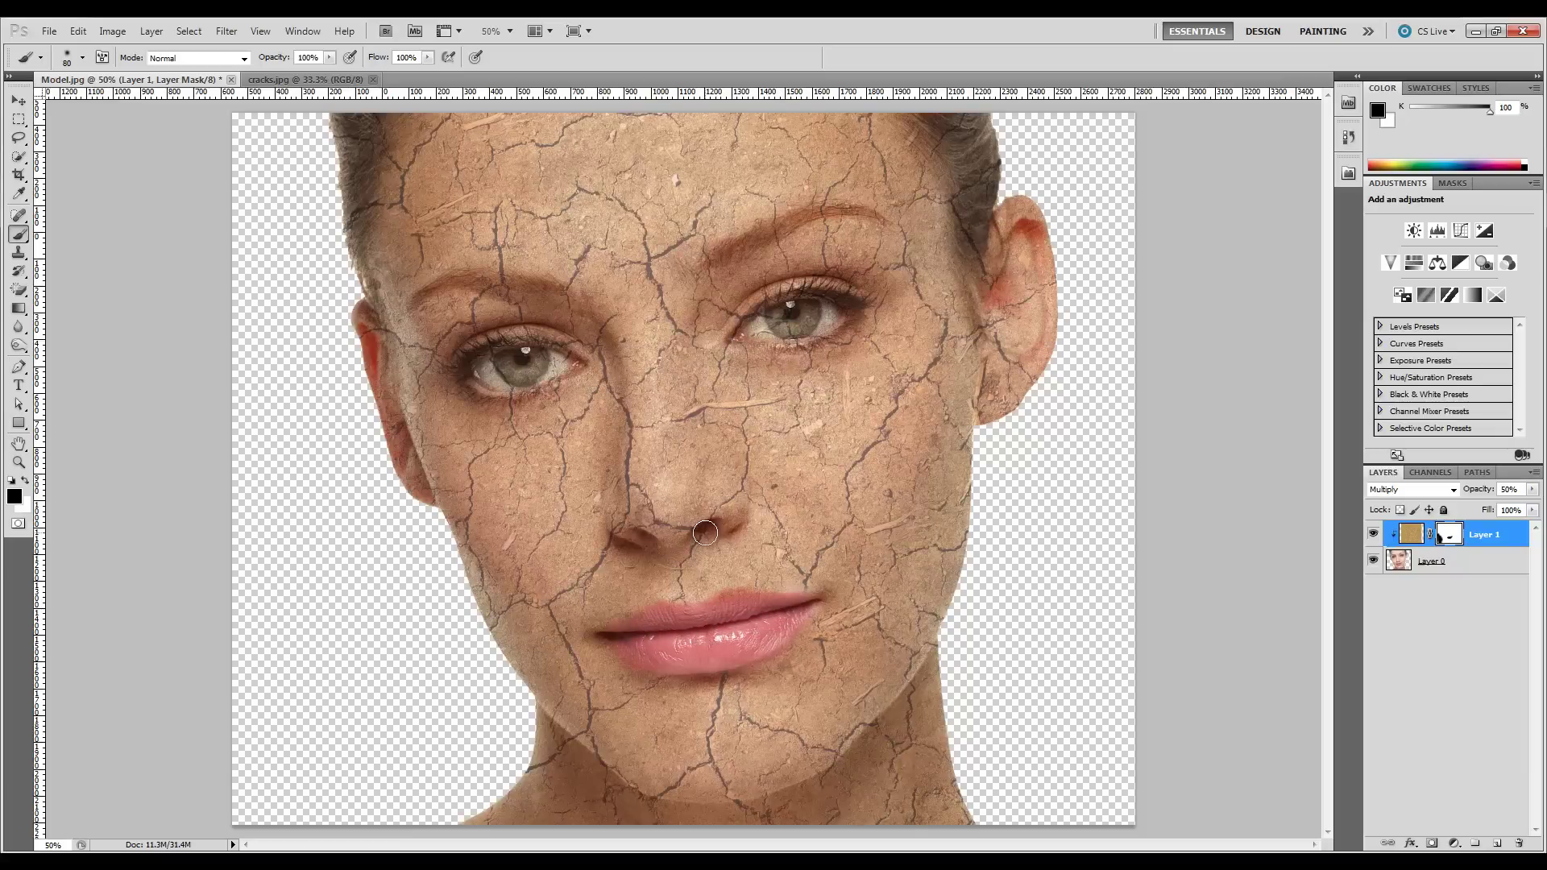
Reduce the brush to 50 px and mask the crack texture off the nostrils, both eyes and parts of the ears.
key(bracketleft)
key(bracketleft)
key(bracketleft)
mouse_move(704, 532)
mouse_down()
mouse_move(716, 528)
mouse_move(647, 544)
mouse_move(633, 530)
mouse_up()
mouse_move(793, 341)
mouse_down()
mouse_move(825, 299)
mouse_move(749, 328)
mouse_move(829, 324)
mouse_up()
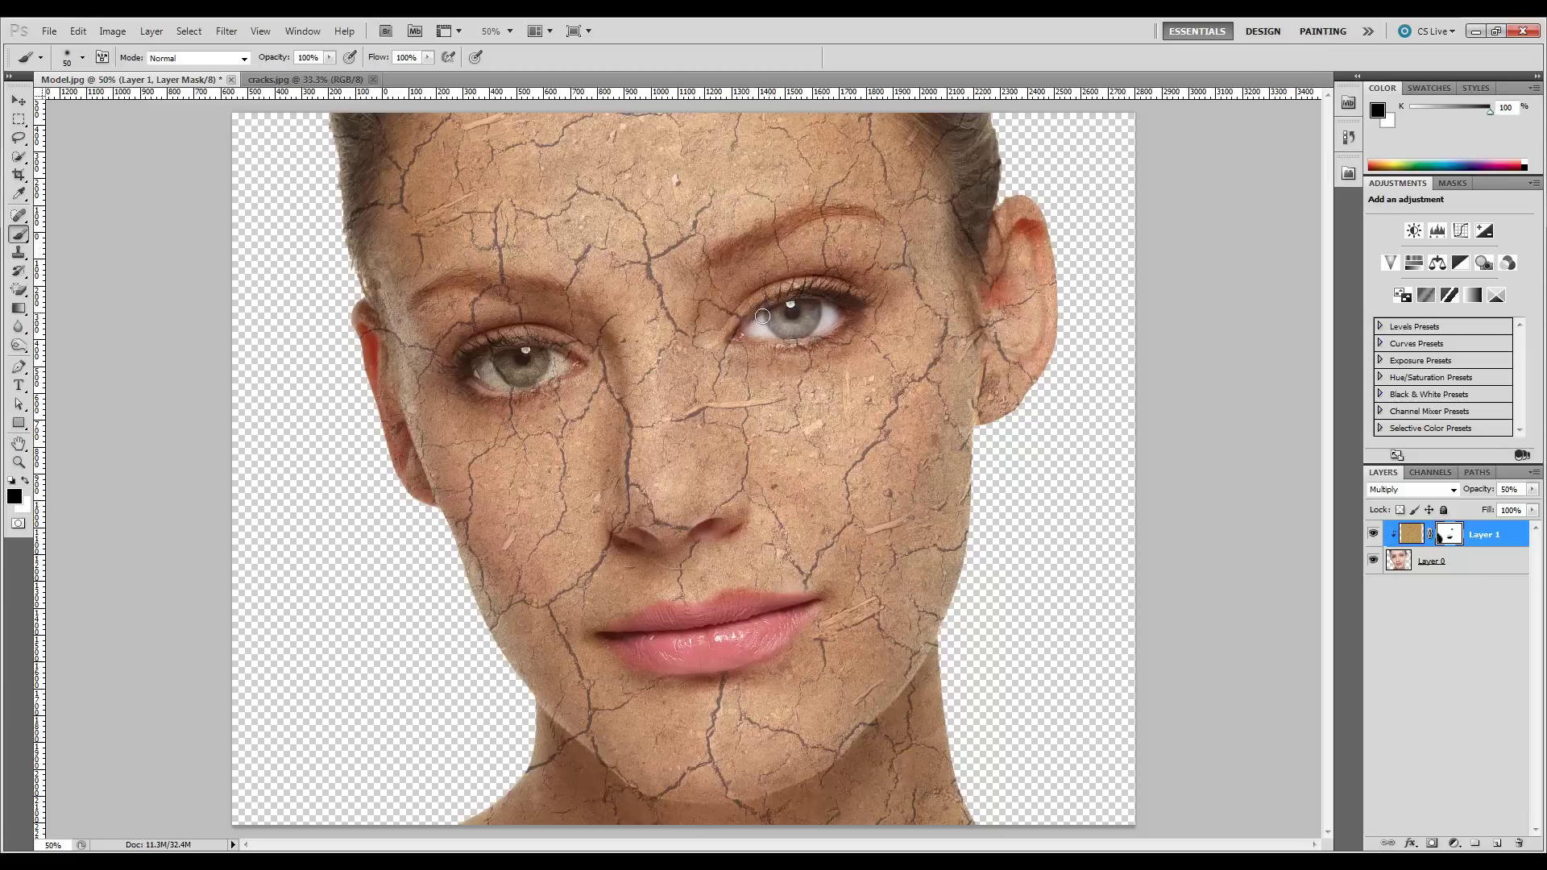
mouse_move(555, 358)
mouse_down()
mouse_move(493, 361)
mouse_move(564, 362)
mouse_move(537, 376)
mouse_move(504, 378)
mouse_move(551, 372)
mouse_move(483, 372)
mouse_move(561, 367)
mouse_move(540, 368)
mouse_up()
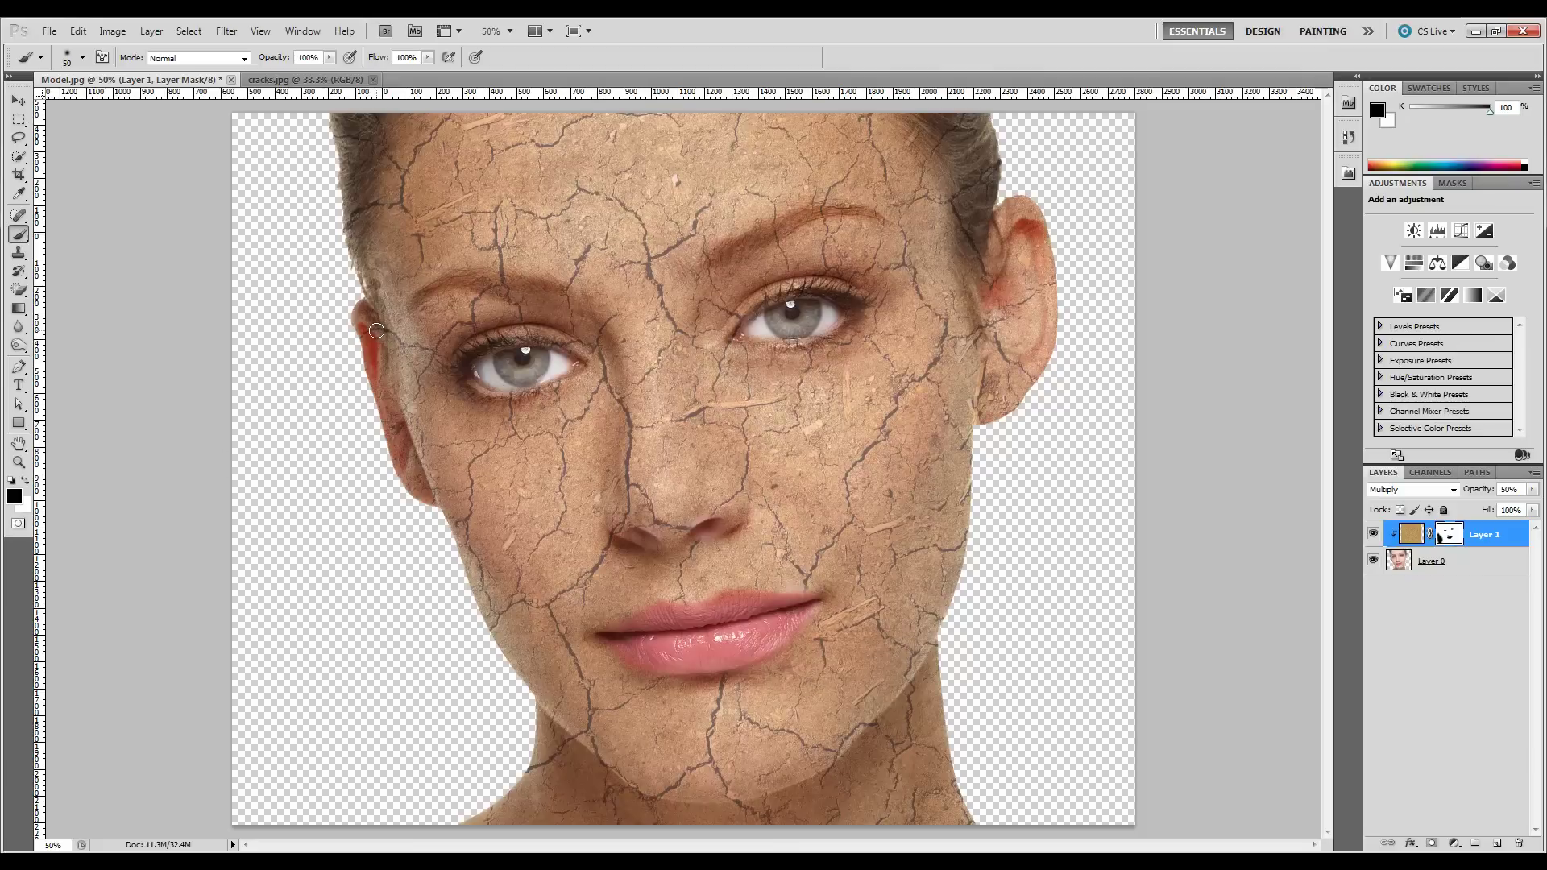
mouse_move(364, 332)
mouse_down()
mouse_move(369, 358)
mouse_move(367, 331)
mouse_move(374, 346)
mouse_up()
mouse_move(1051, 310)
mouse_down()
mouse_move(1032, 334)
mouse_move(1048, 283)
mouse_move(1040, 373)
mouse_move(938, 463)
mouse_move(1009, 402)
mouse_move(1056, 391)
mouse_up()
Darken the forehead cracks on Layer 0 with the Burn tool, using the Highlights range at 30% exposure.
click(18, 348)
click(72, 346)
click(1479, 569)
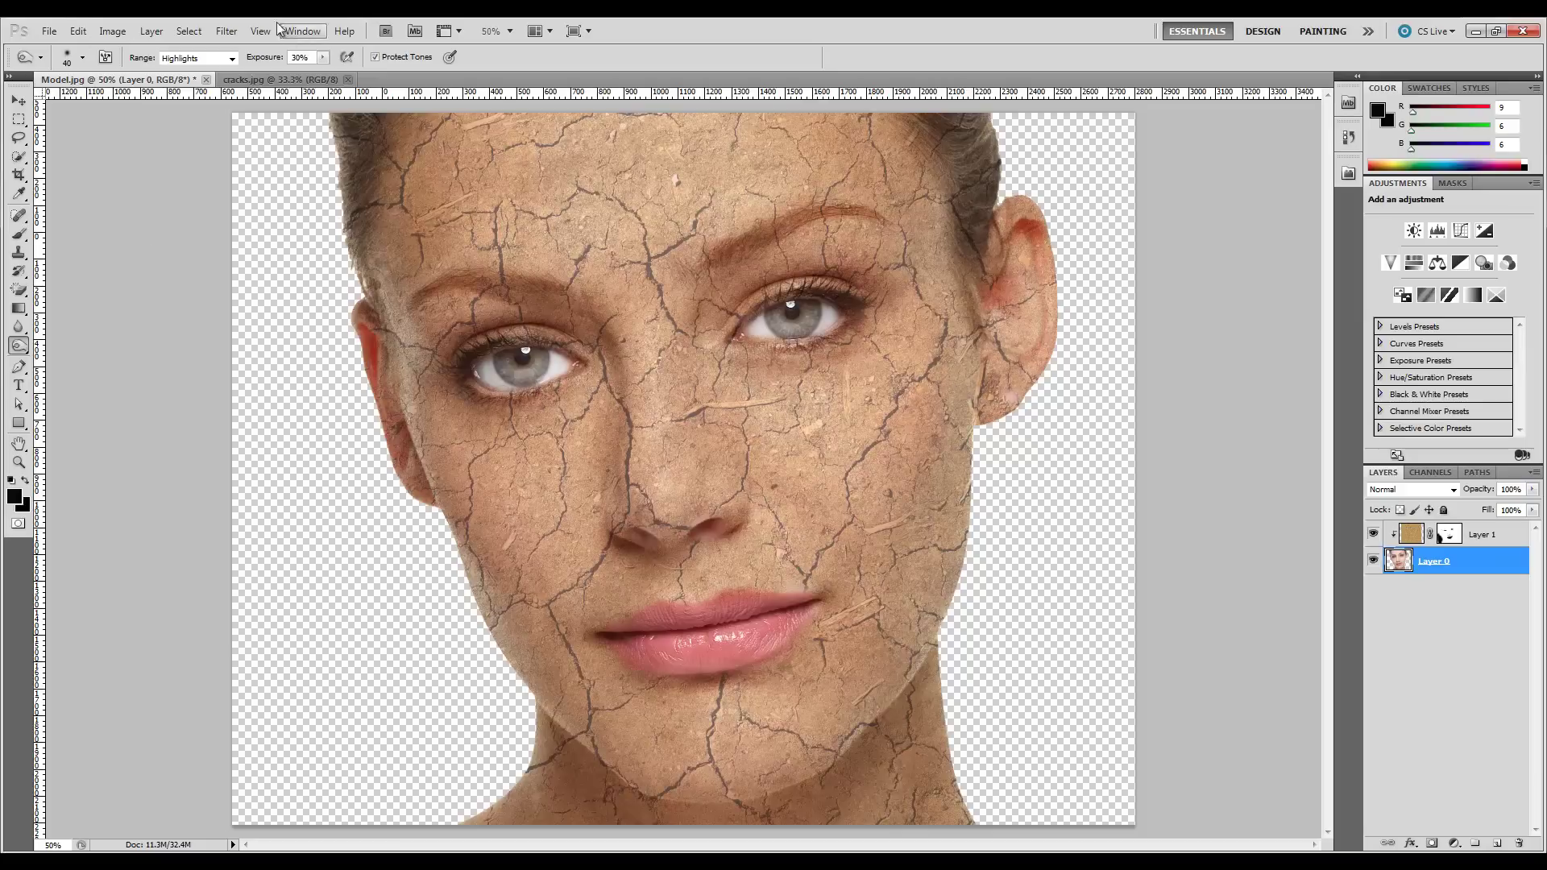
mouse_move(580, 186)
mouse_down()
mouse_move(644, 235)
mouse_move(675, 320)
mouse_up()
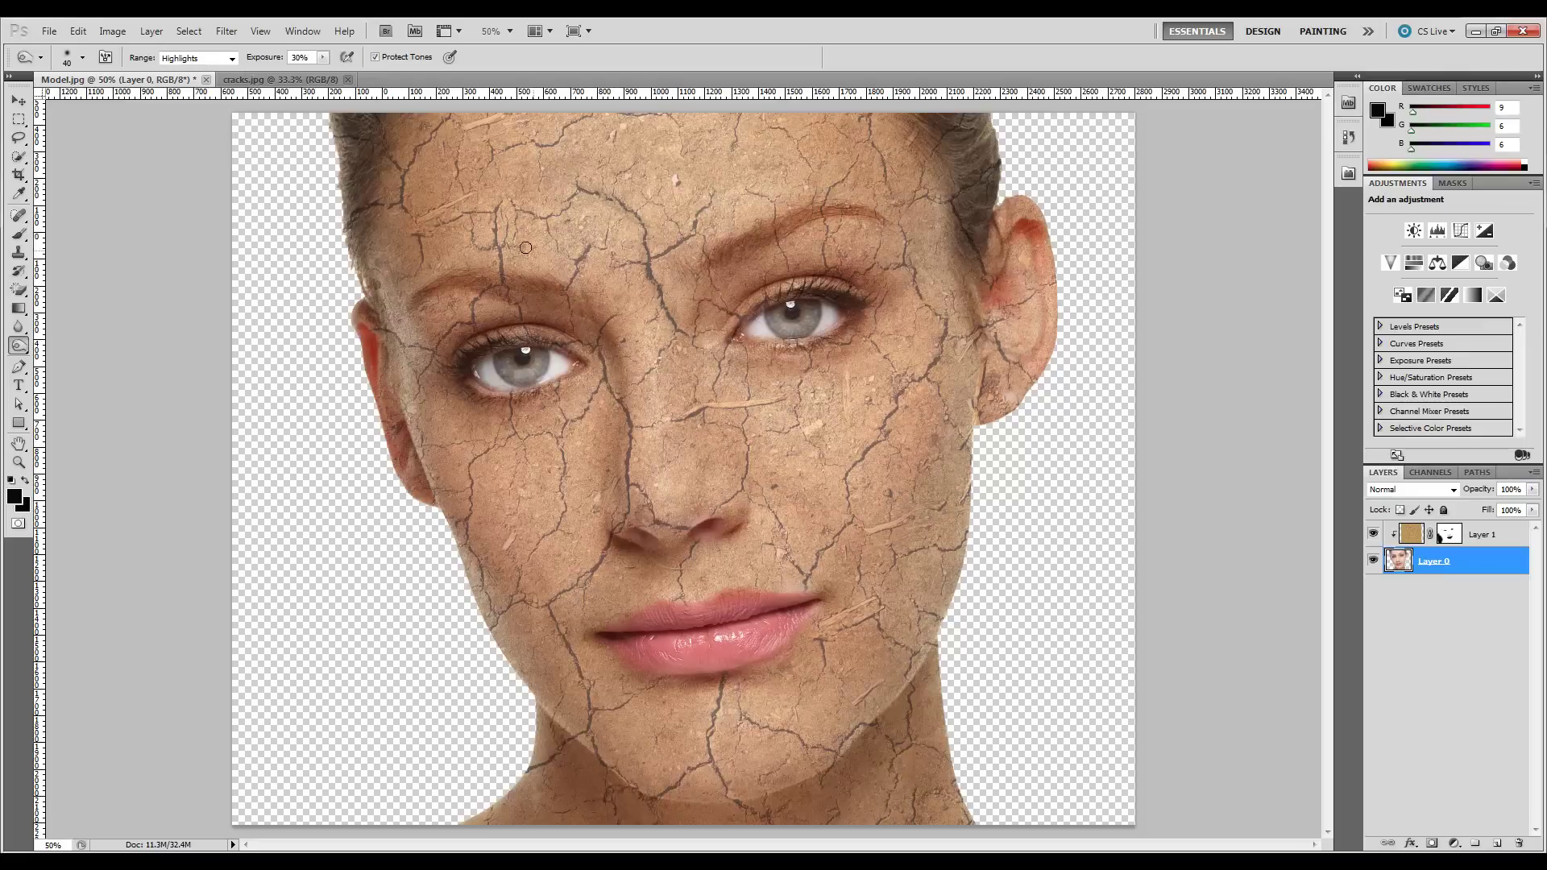
mouse_move(505, 274)
mouse_down()
mouse_move(496, 138)
mouse_move(535, 146)
mouse_move(588, 119)
mouse_up()
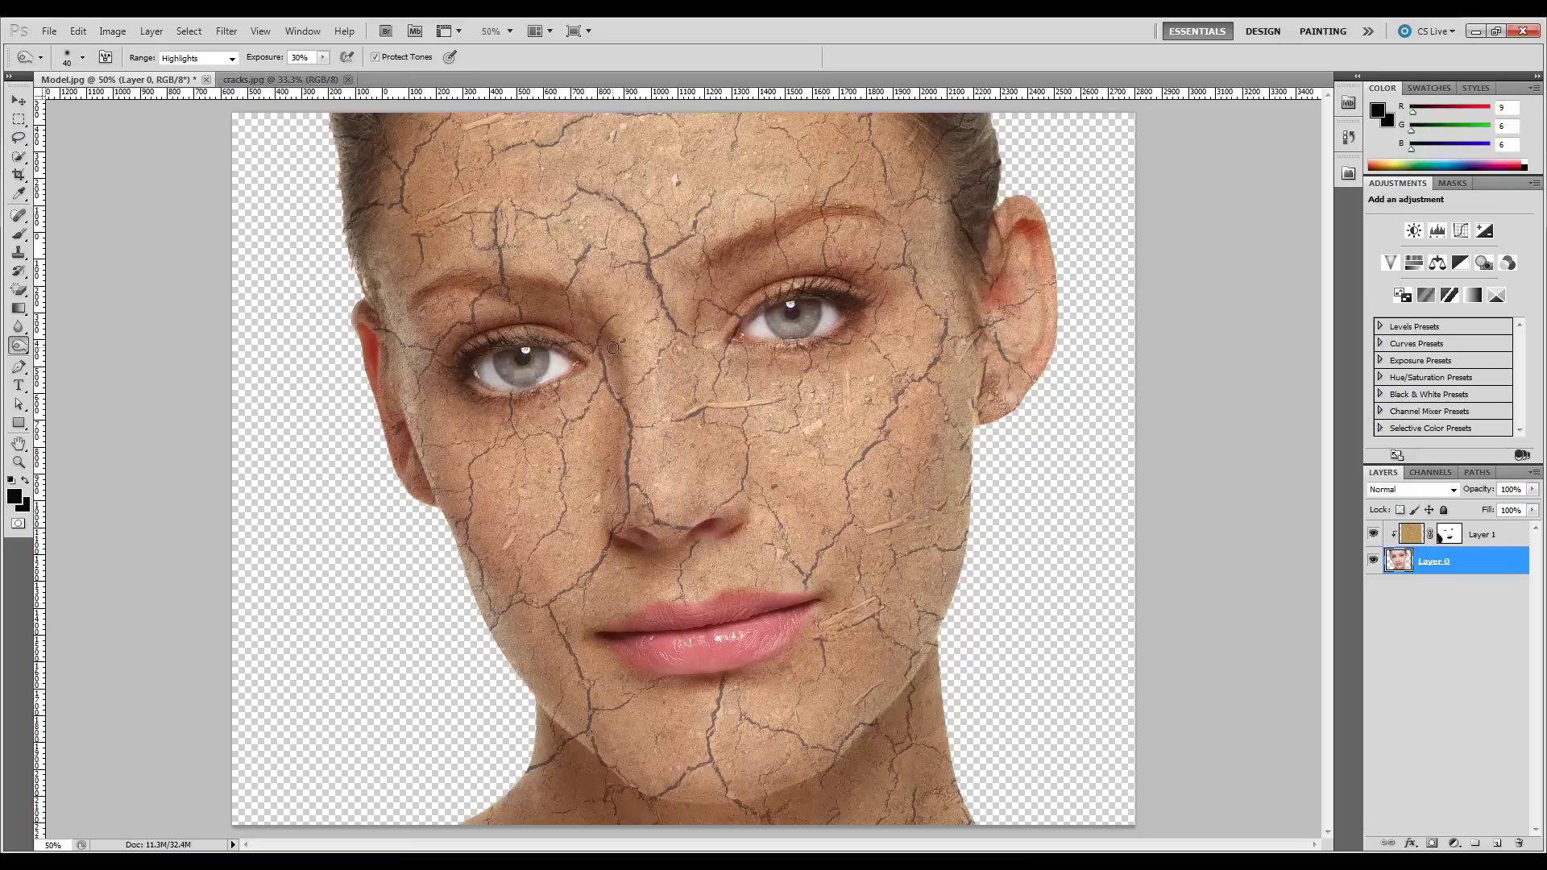
Burn Layer 0 along the cracks beside the nose and on the cheeks and chin.
drag(600, 349, 605, 371)
drag(630, 433, 629, 460)
drag(619, 525, 611, 531)
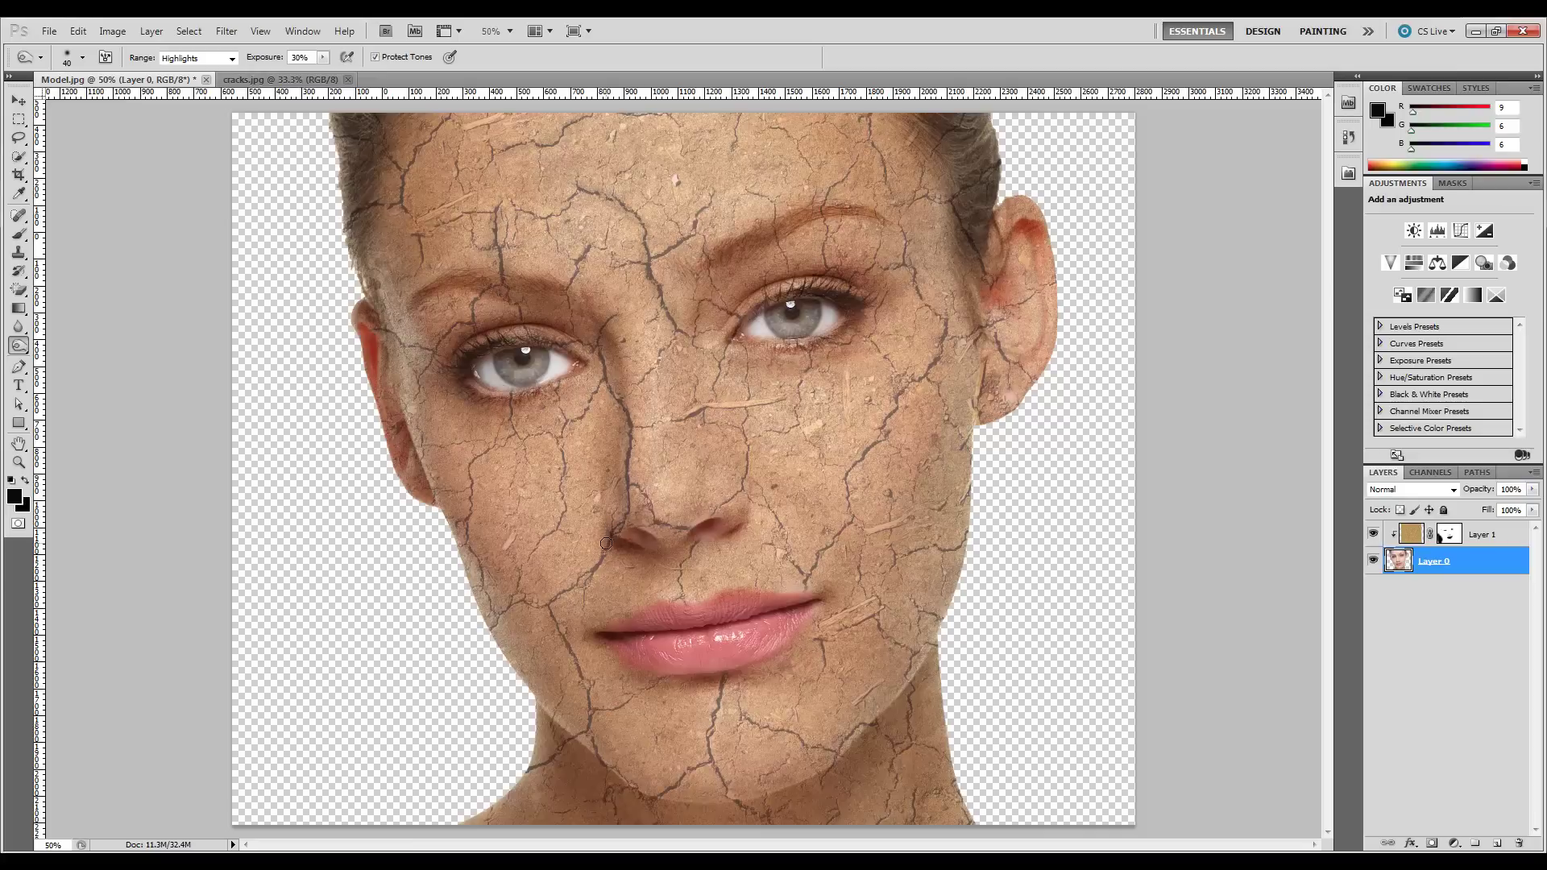
drag(577, 583, 557, 621)
drag(712, 694, 724, 785)
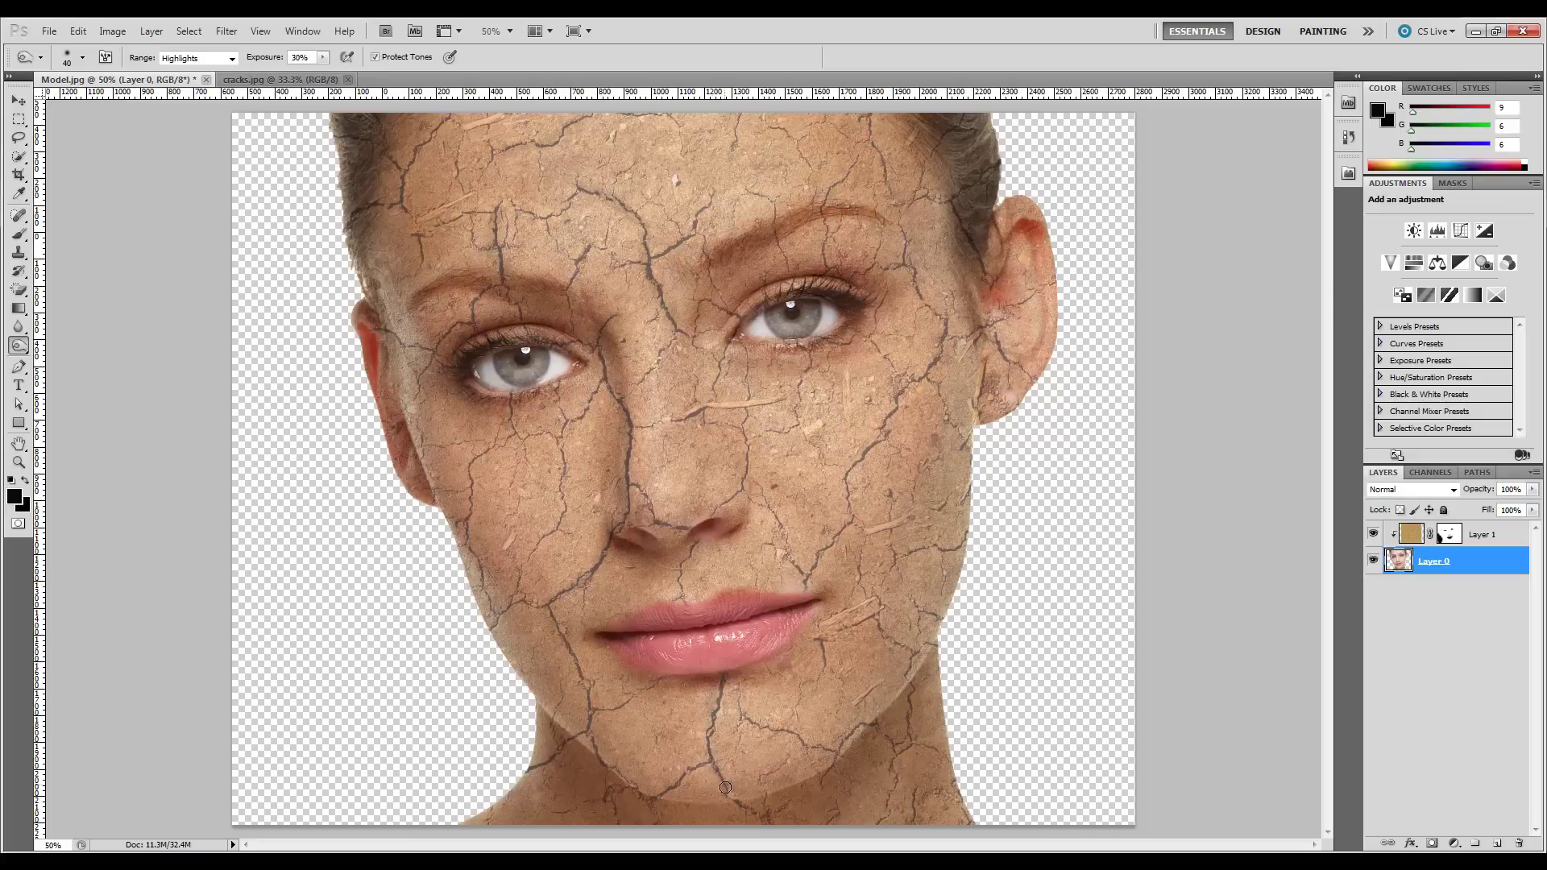
mouse_move(825, 749)
mouse_down()
mouse_move(739, 722)
mouse_move(820, 726)
mouse_move(884, 692)
mouse_up()
mouse_move(799, 562)
mouse_down()
mouse_move(805, 579)
mouse_move(846, 520)
mouse_move(849, 464)
mouse_move(882, 444)
mouse_move(943, 321)
mouse_up()
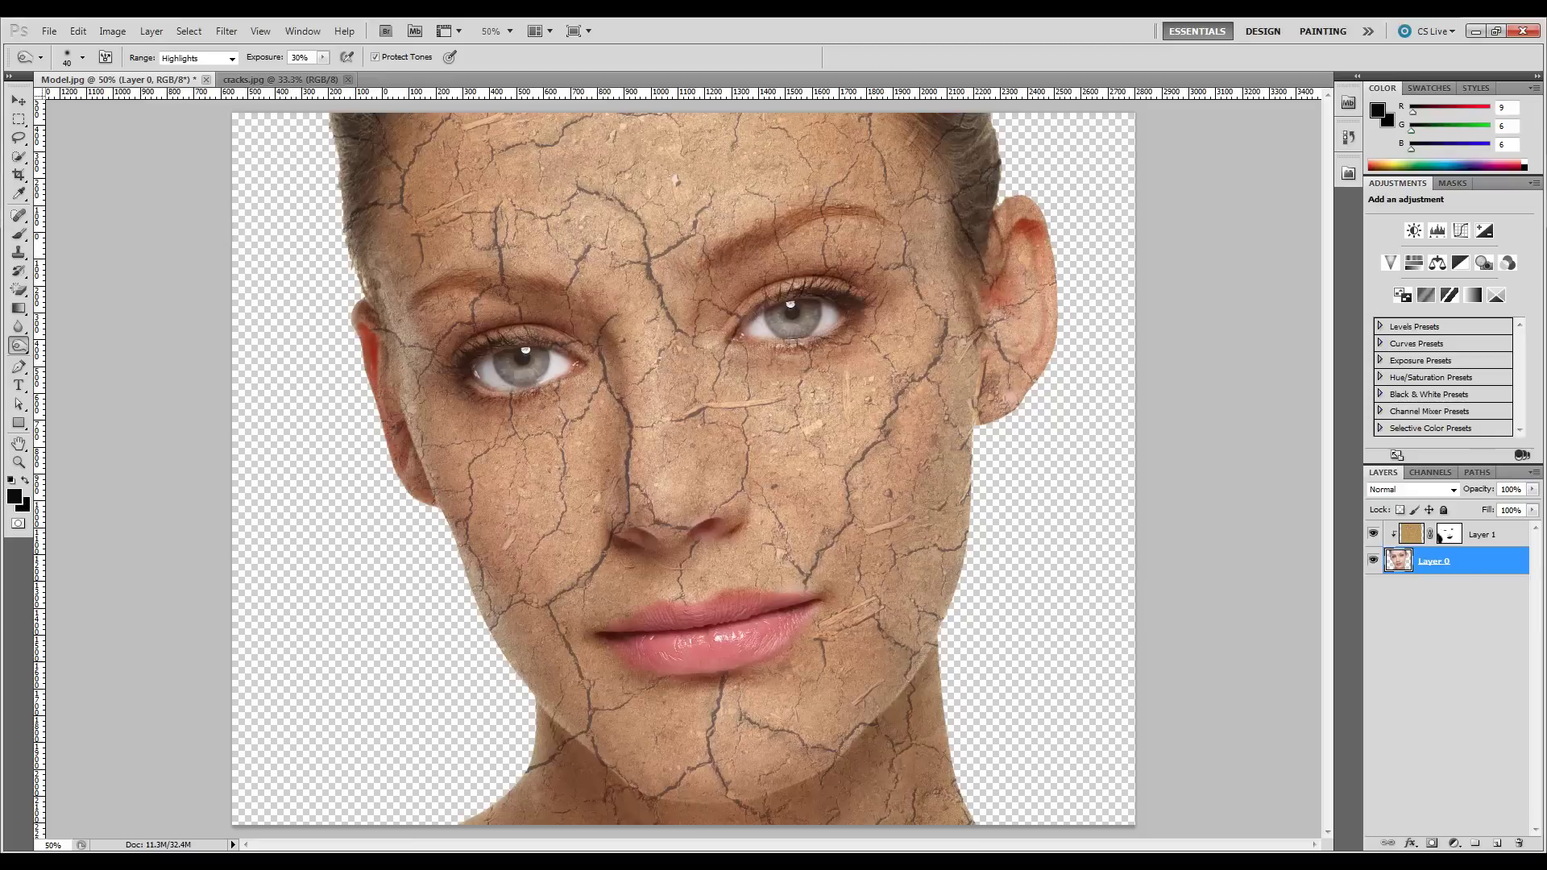
Paint black on Layer 1's mask over both eyebrows with a small brush to remove the crack texture there.
click(1464, 537)
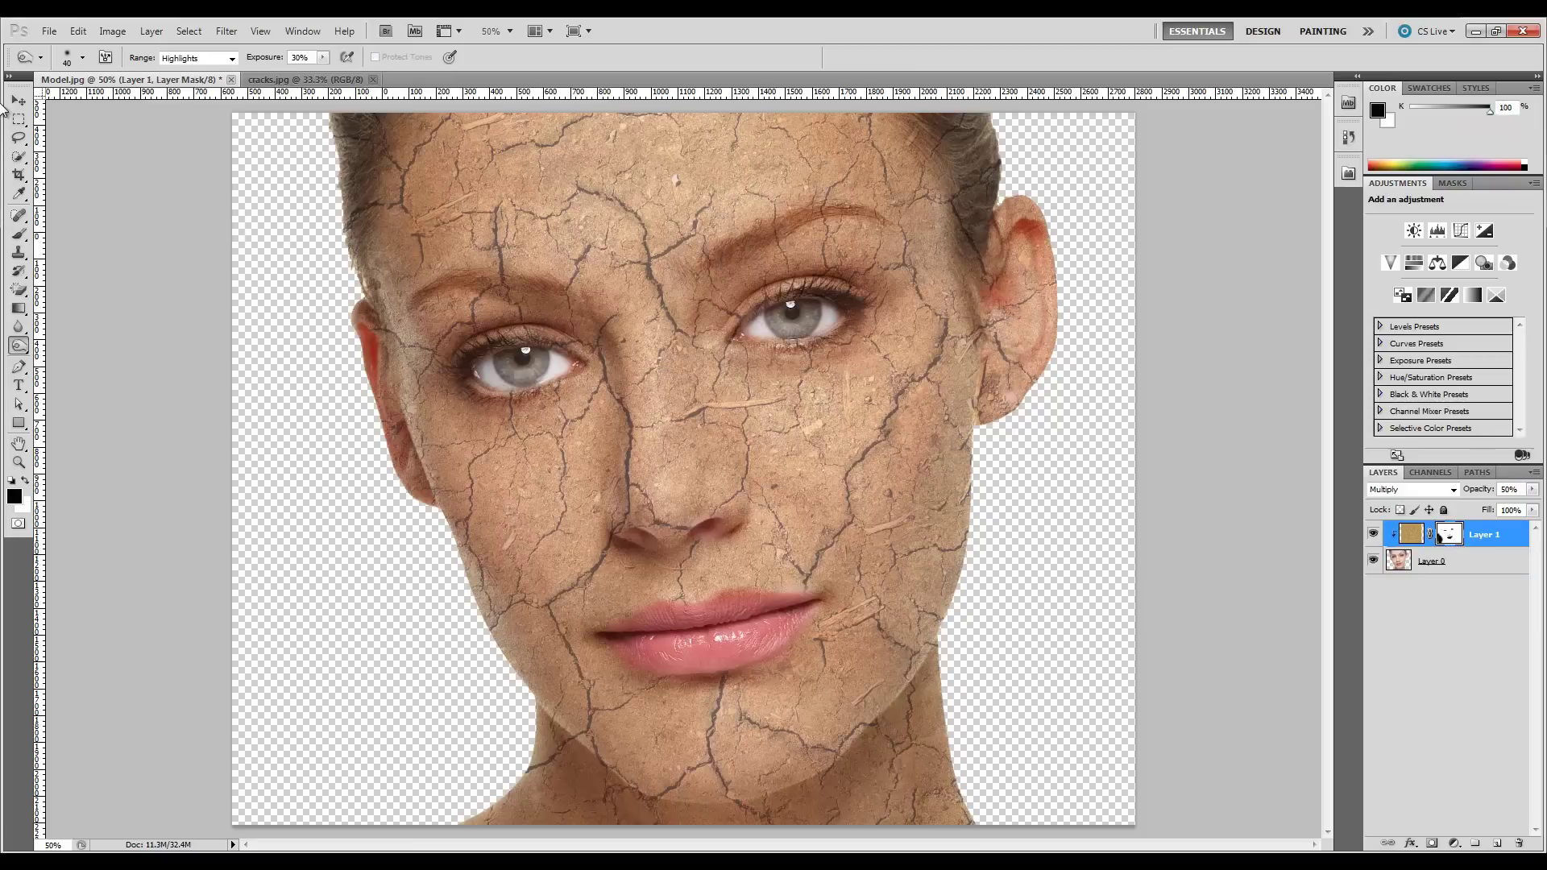
click(18, 234)
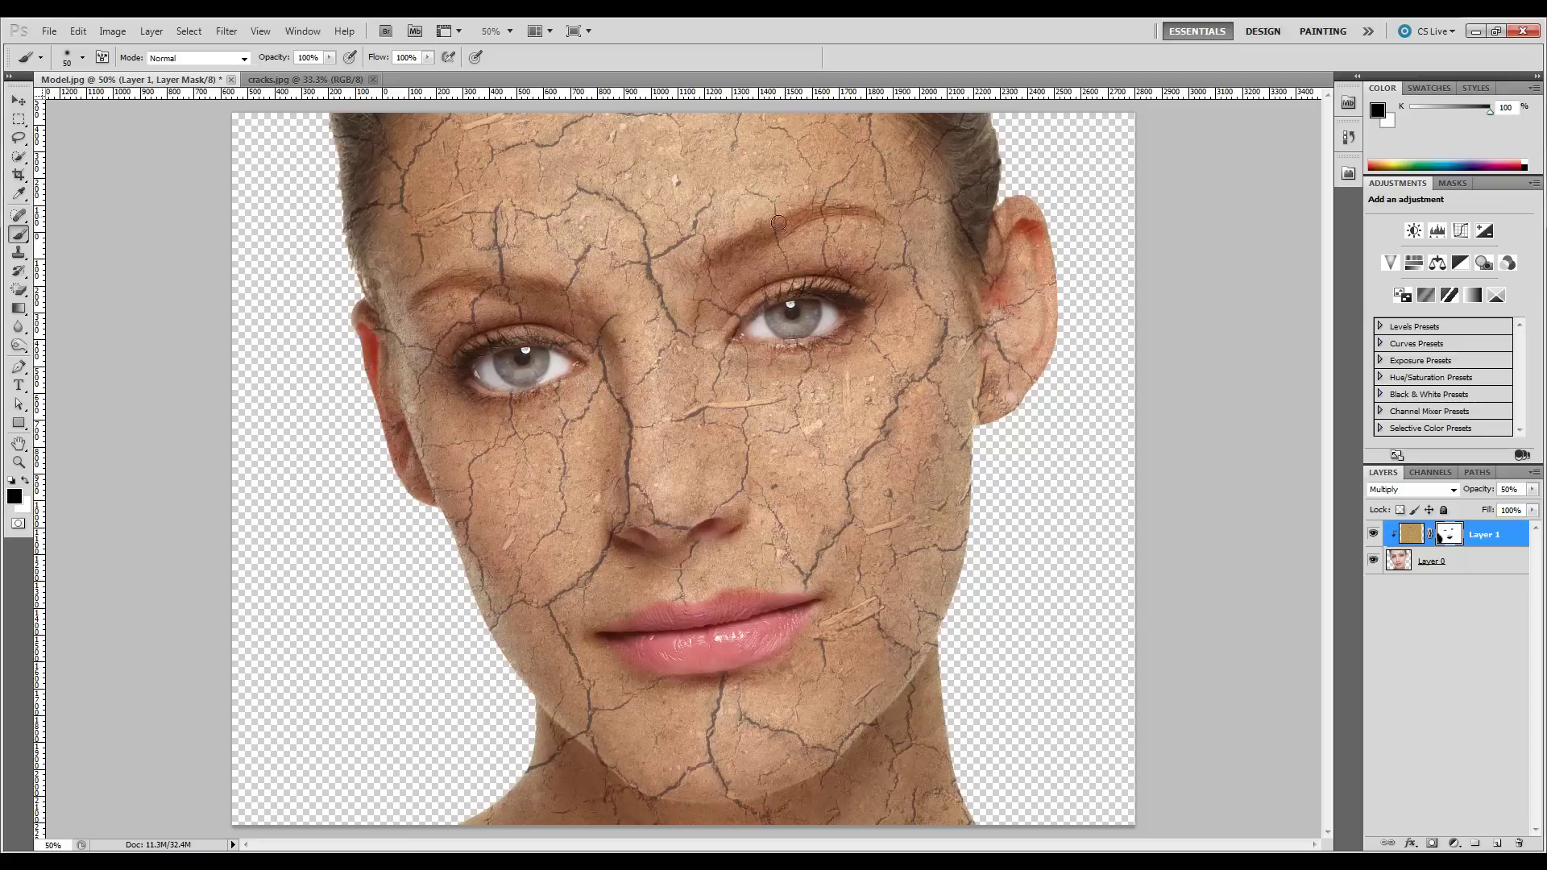
mouse_move(723, 249)
mouse_down()
mouse_move(819, 211)
mouse_move(766, 234)
mouse_up()
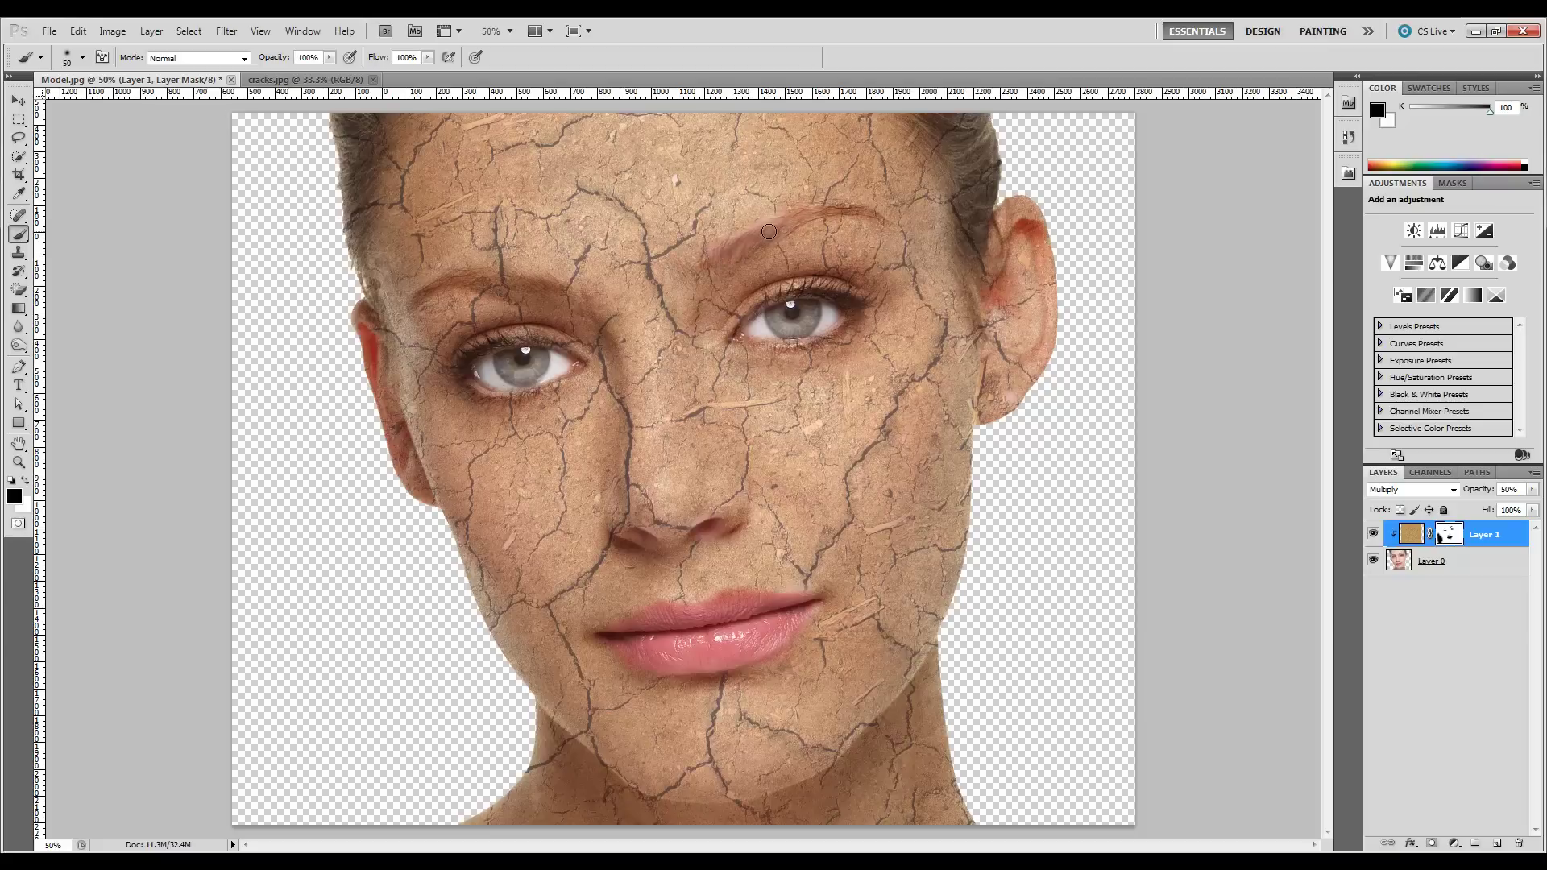
key(bracketleft)
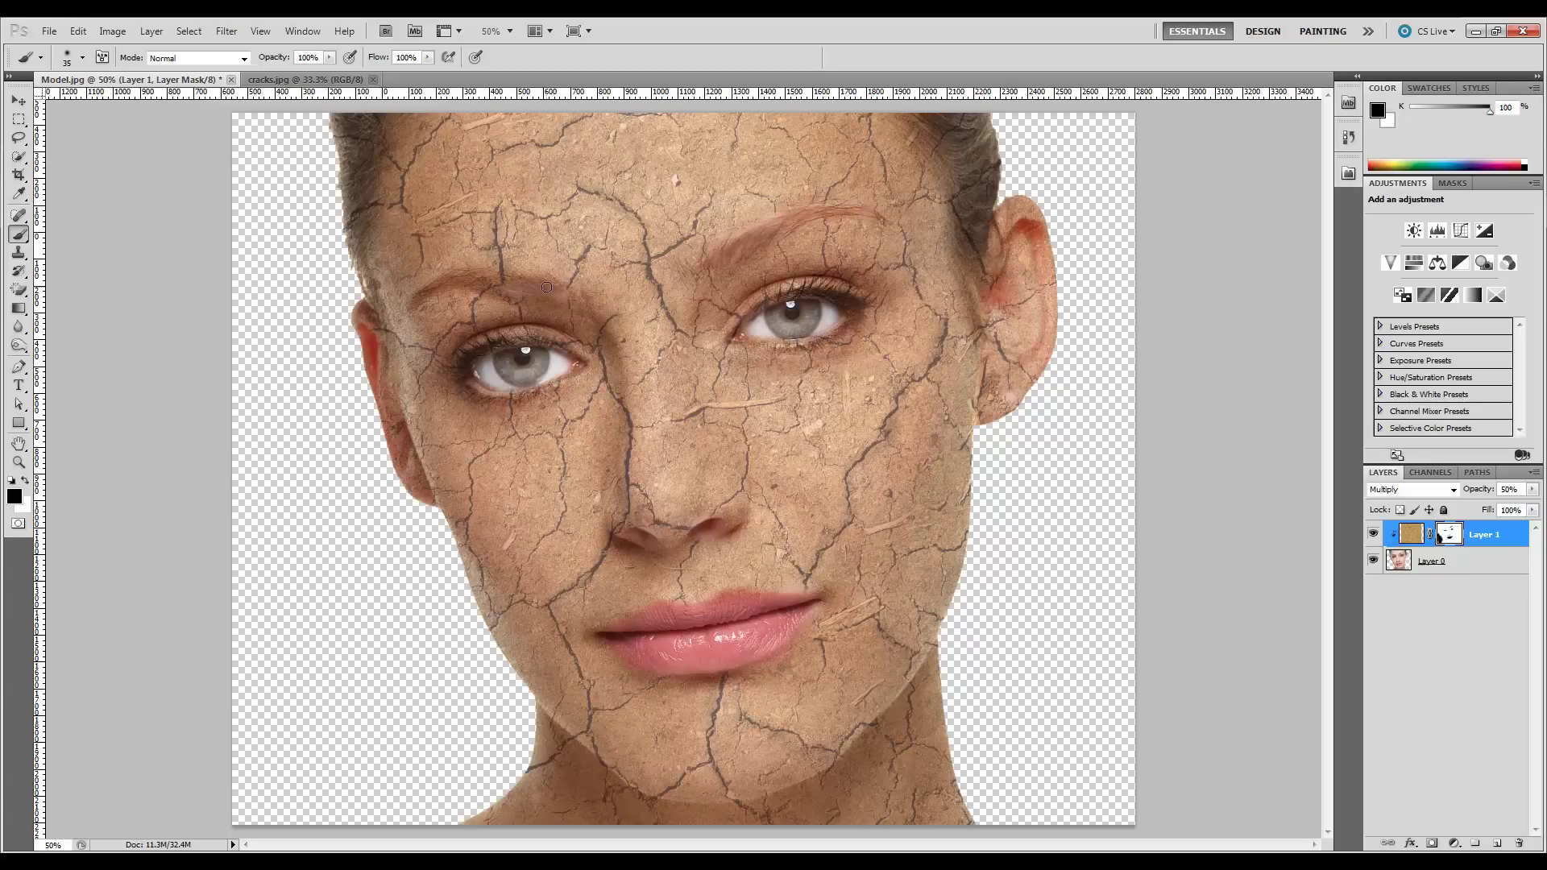
drag(512, 286, 472, 276)
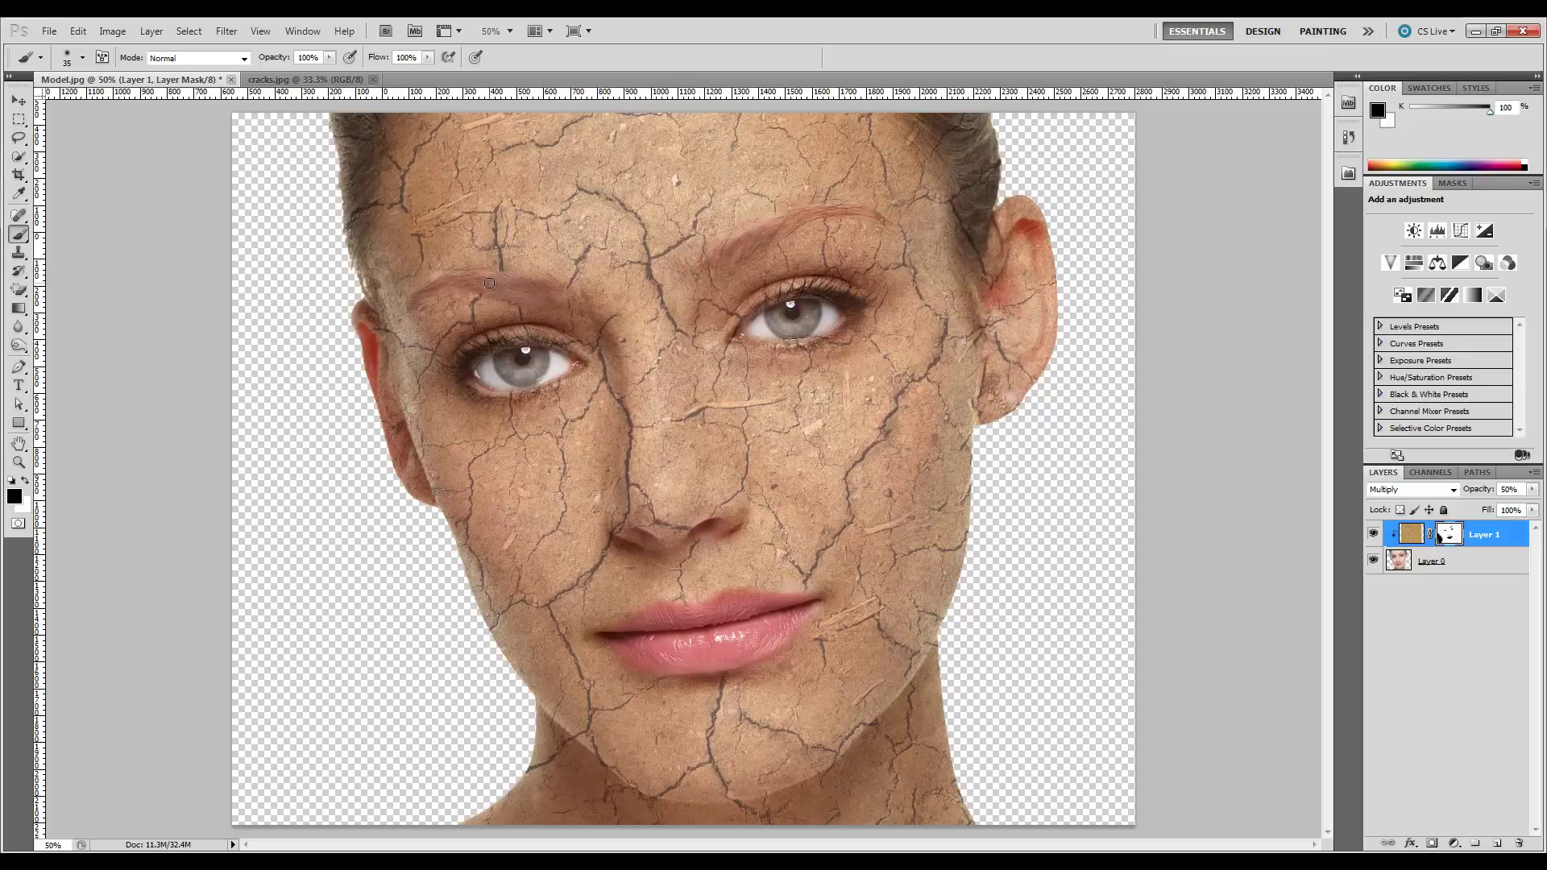
click(25, 480)
click(26, 482)
Open the image Rust.jpg from the Cracked Face folder.
click(50, 32)
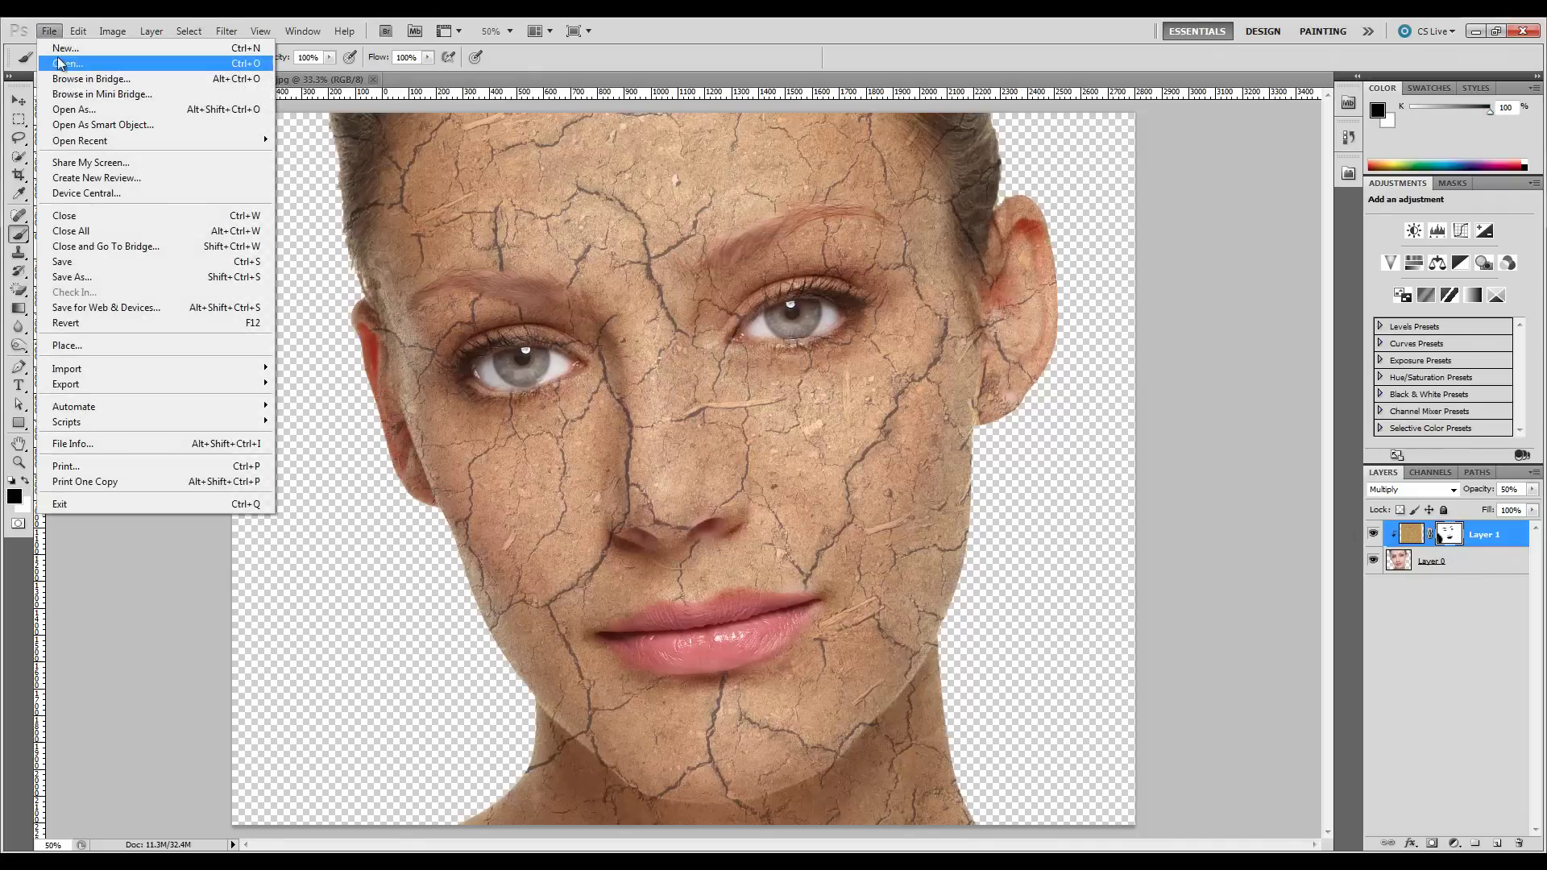
click(61, 64)
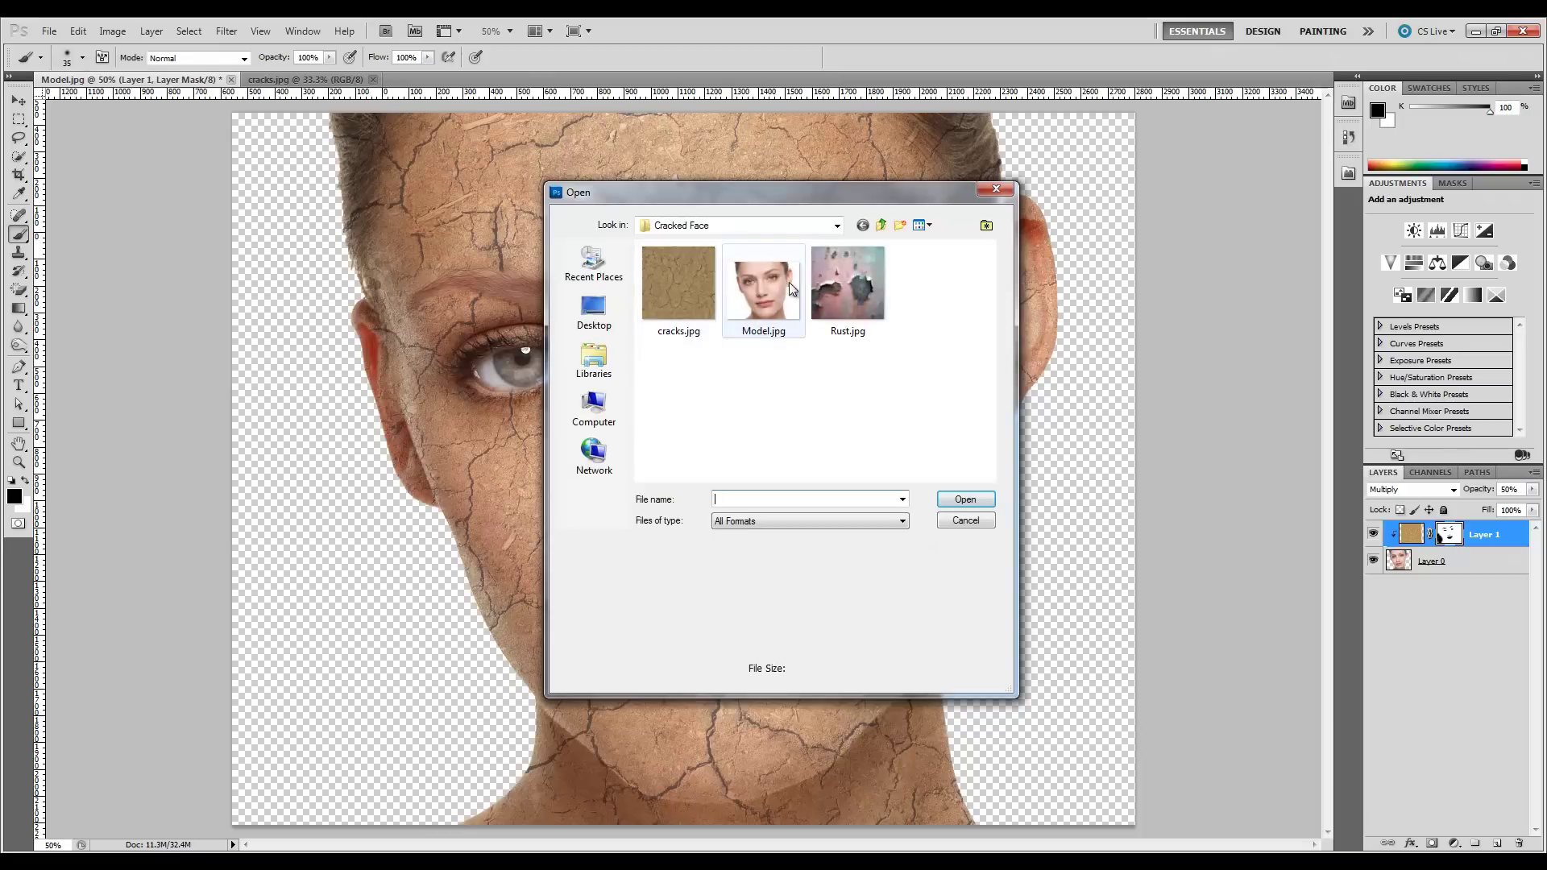
click(872, 269)
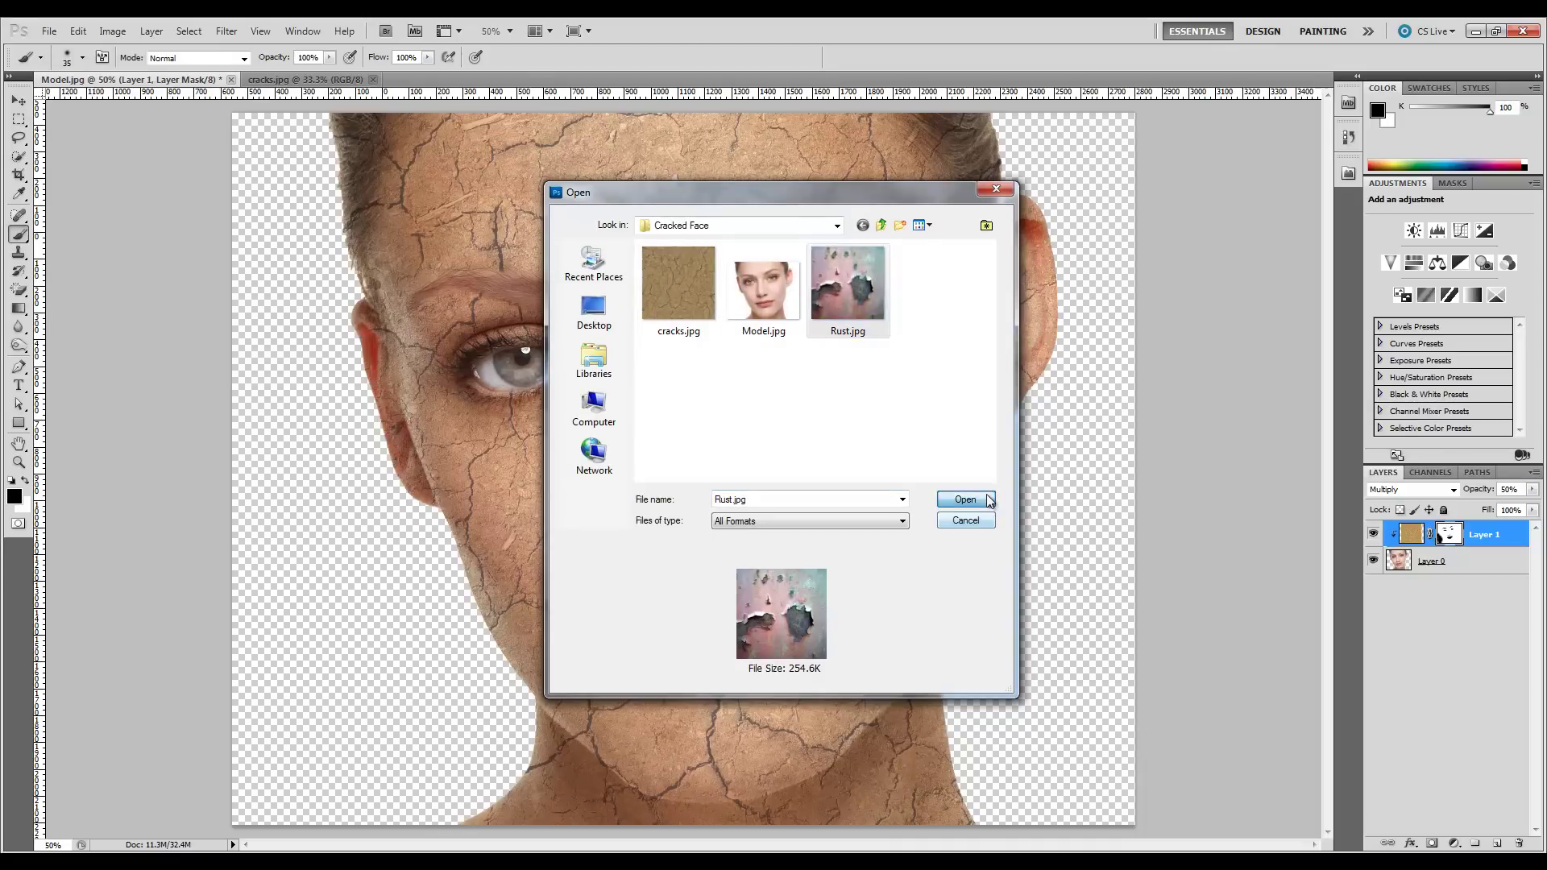
click(955, 500)
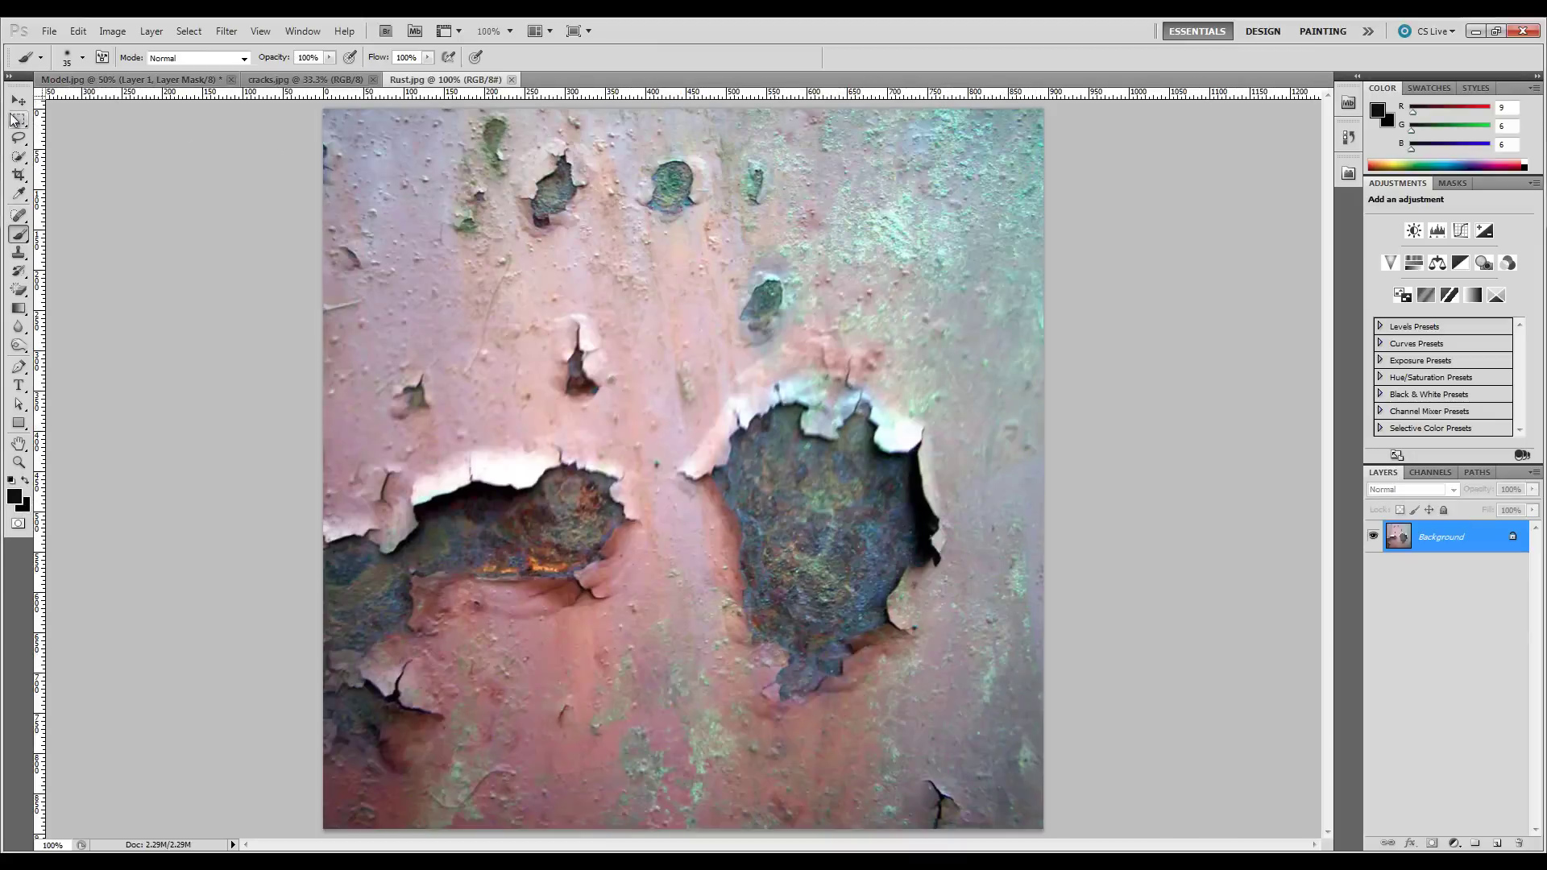
Copy the entire Rust.jpg image and paste it into Model.jpg as a new layer above Layer 1.
click(18, 119)
key(ctrl+a)
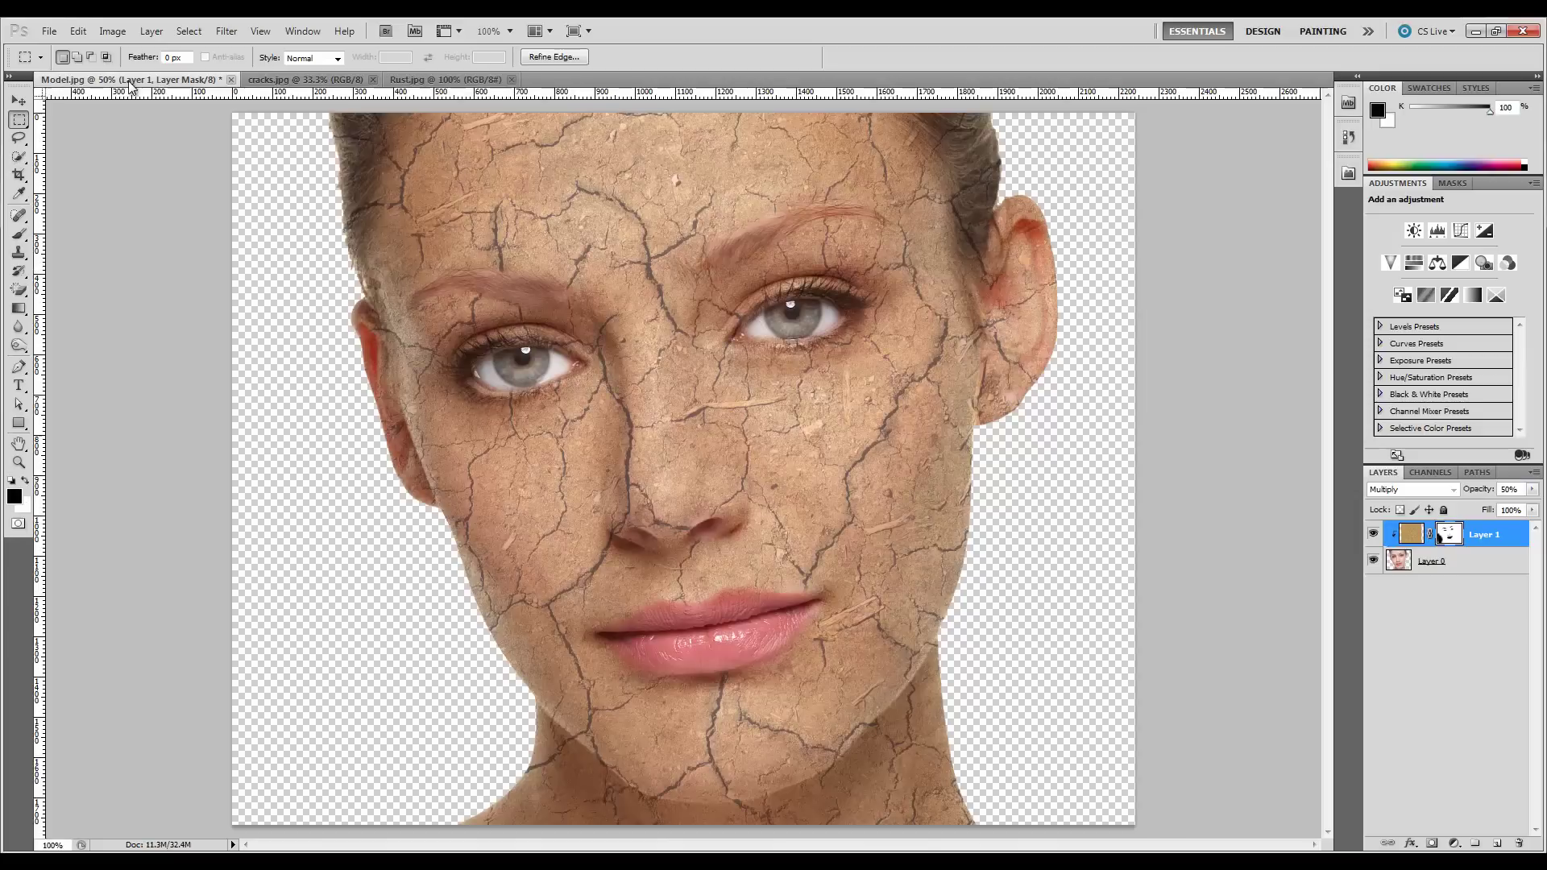
click(133, 79)
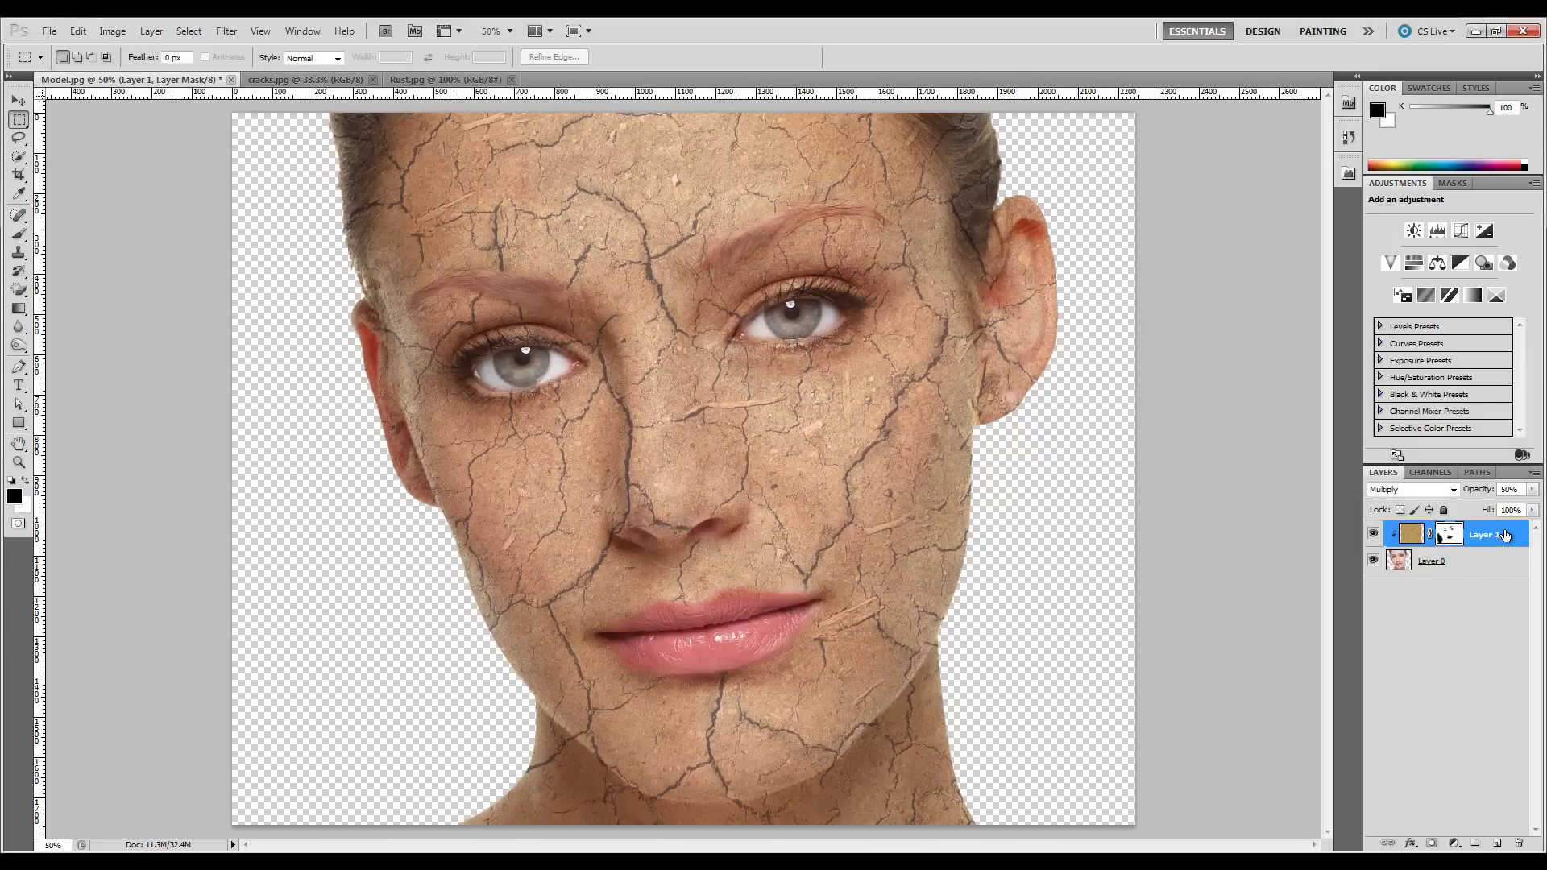
key(ctrl+v)
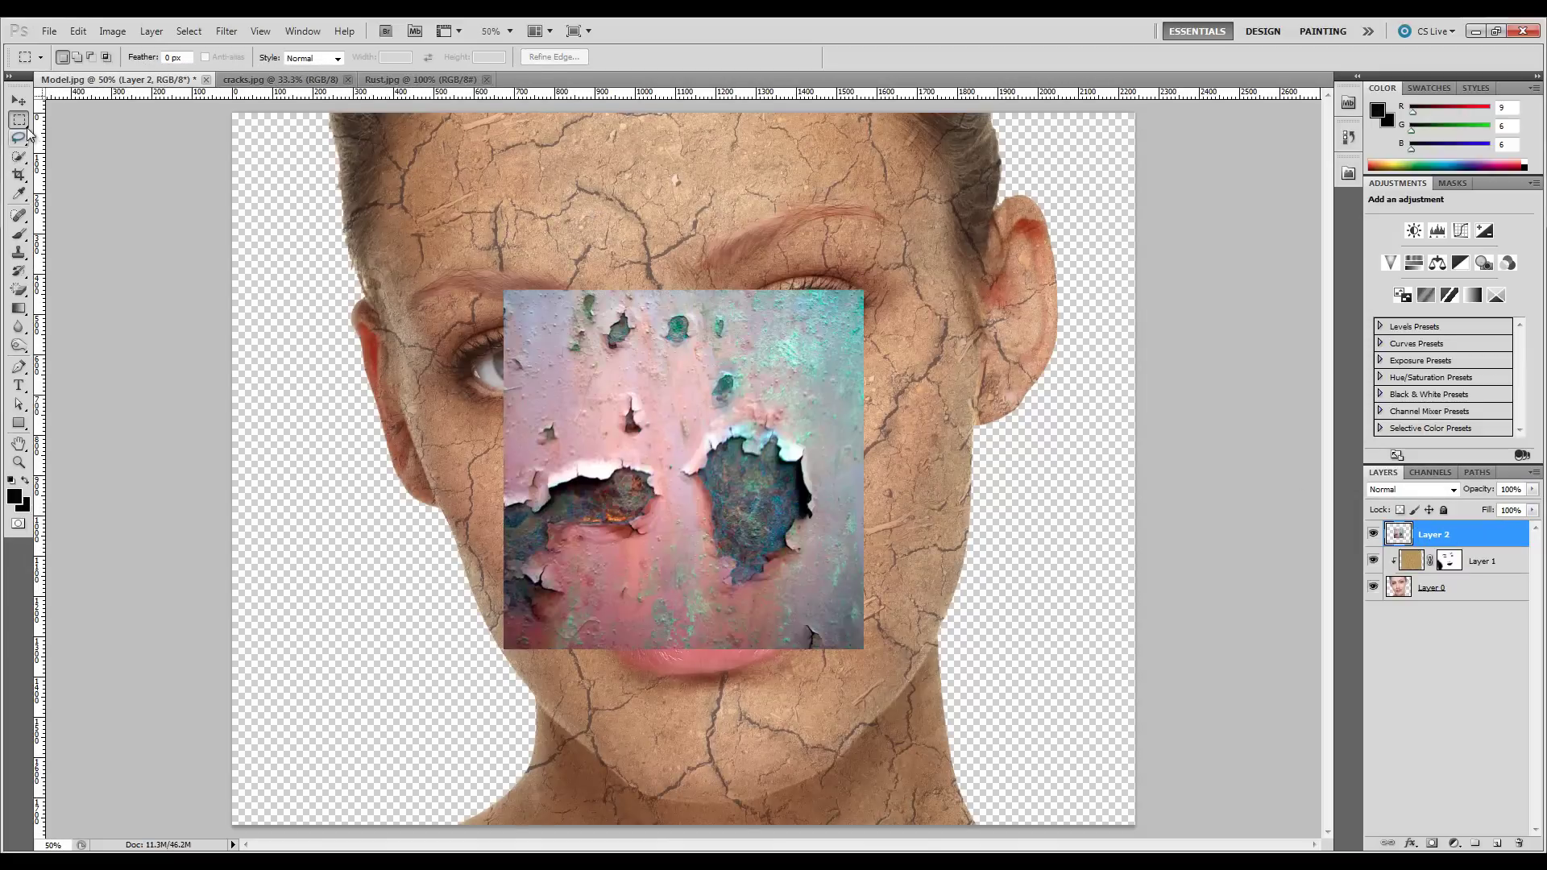
Set the rust layer's blend mode to Multiply and move it so its right-hand hole sits on the cheek below the right-hand eye.
click(20, 99)
drag(648, 427, 750, 410)
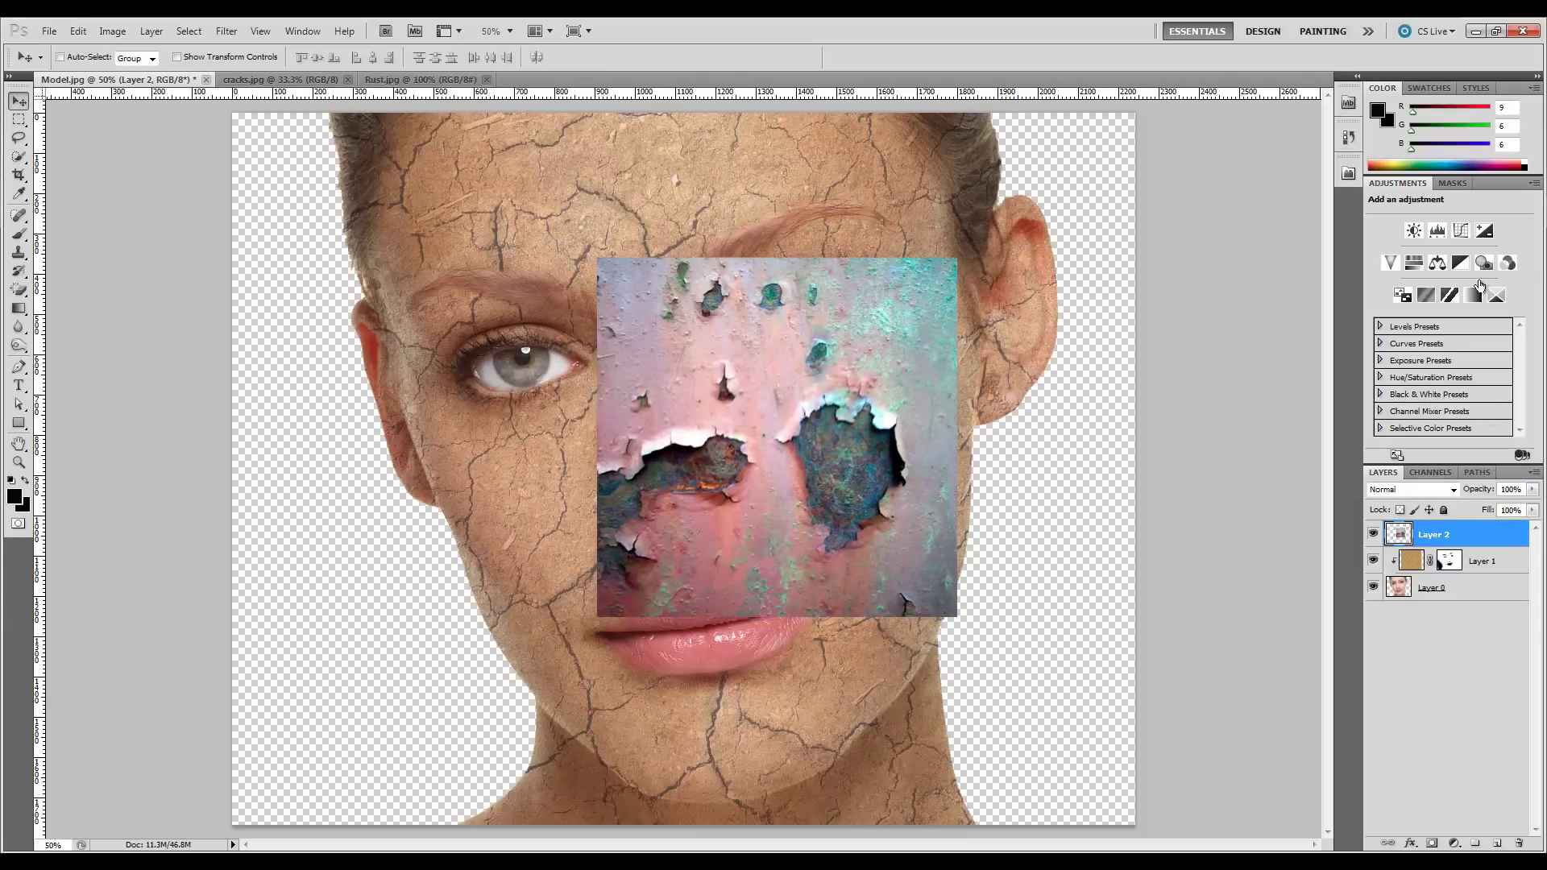
click(1455, 489)
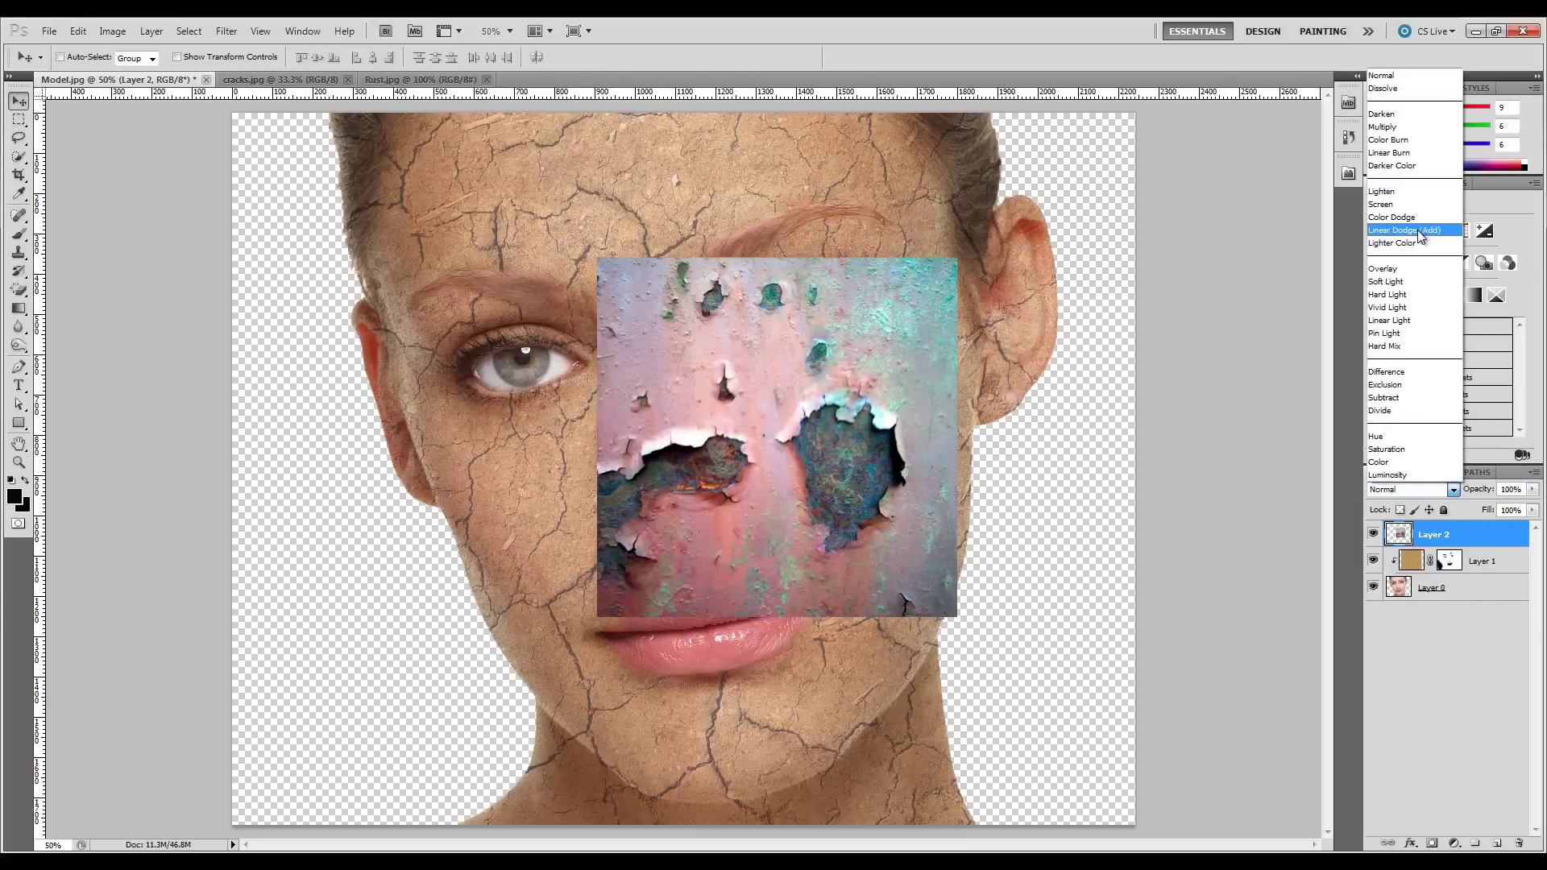
click(1412, 127)
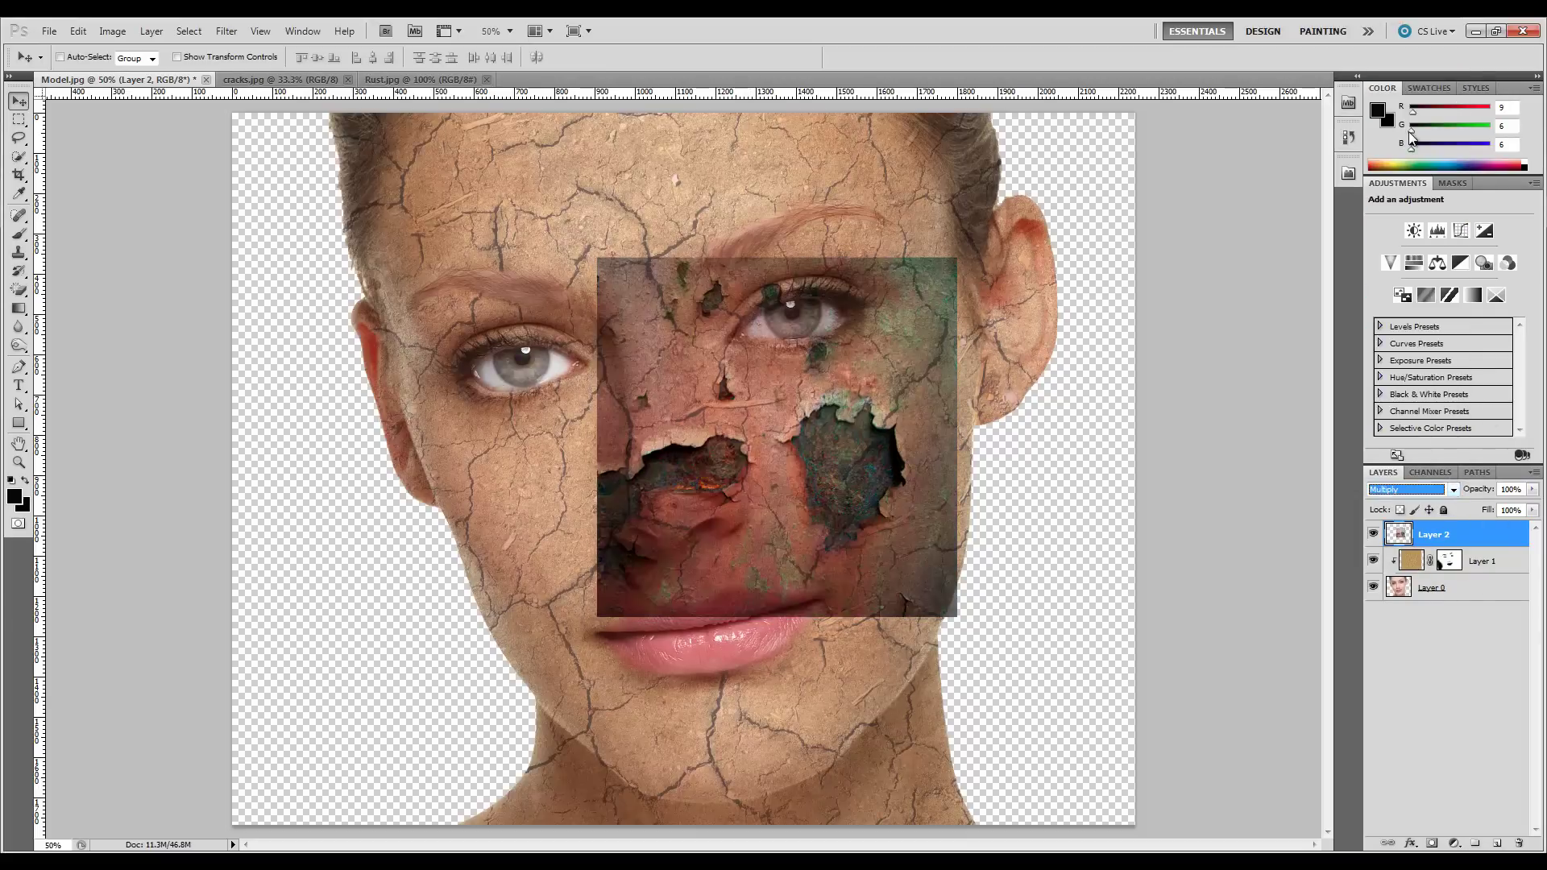
mouse_move(902, 538)
mouse_down()
mouse_move(950, 547)
mouse_move(919, 538)
mouse_up()
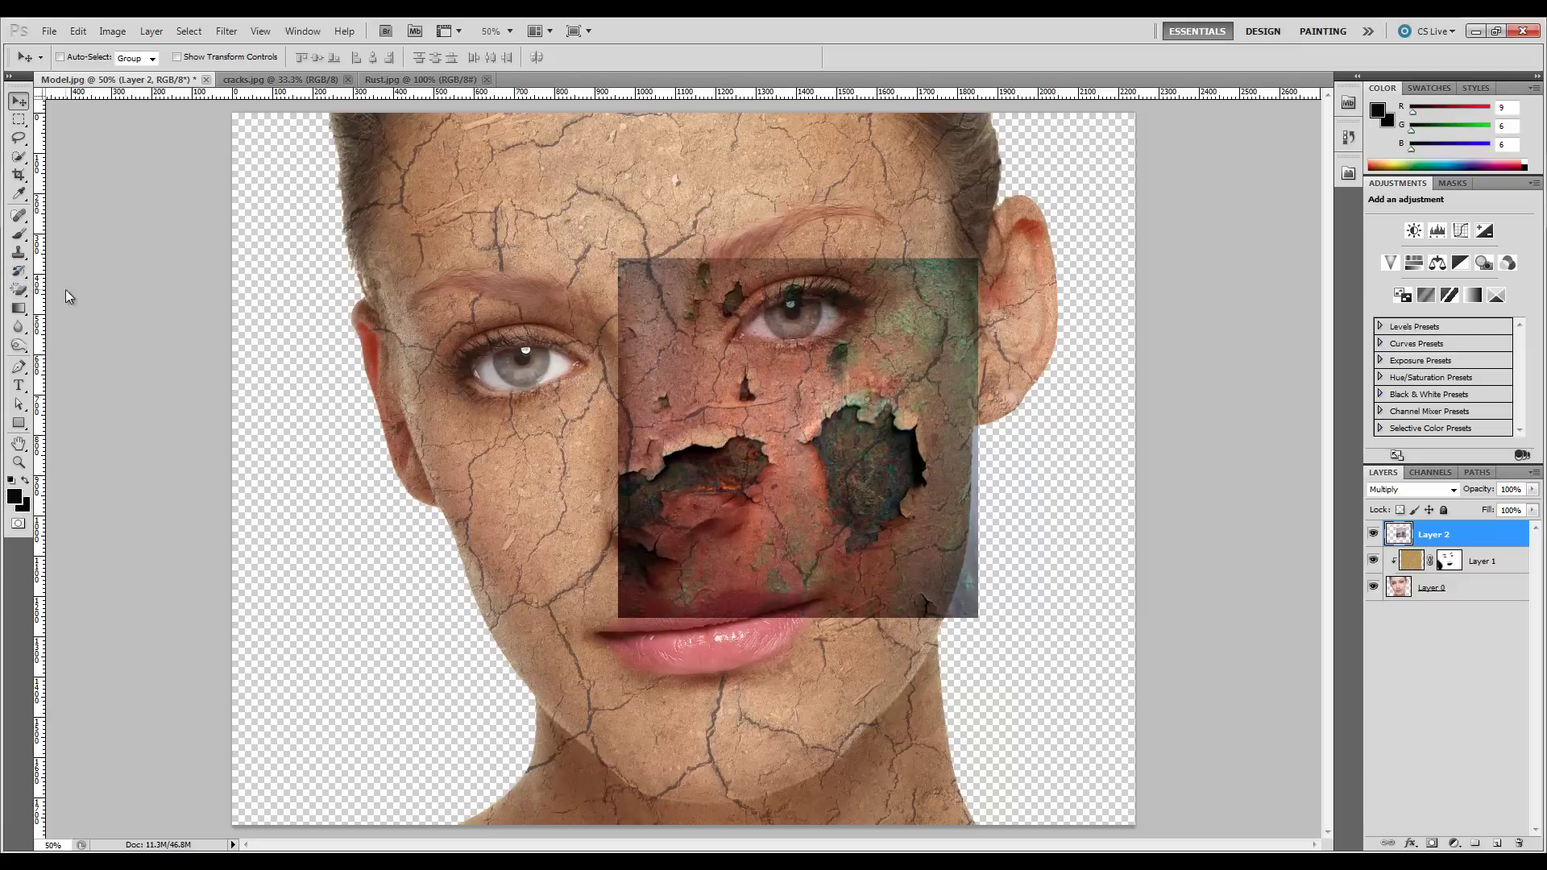
Outline the left-hand hole of the rust texture, over the nose, with a freehand Lasso selection.
click(20, 138)
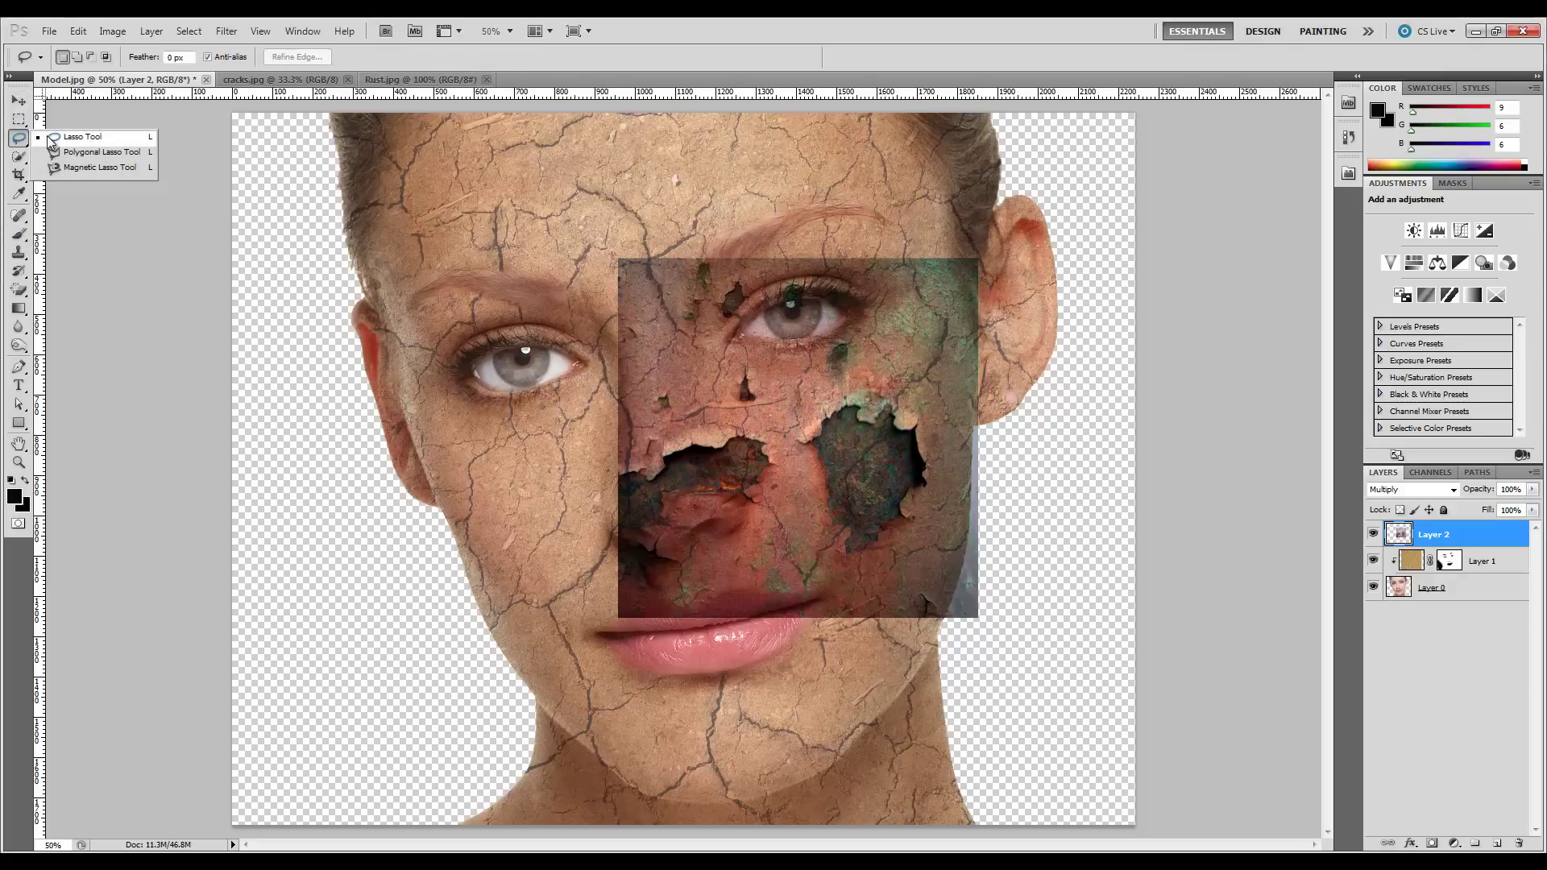
click(51, 141)
click(20, 121)
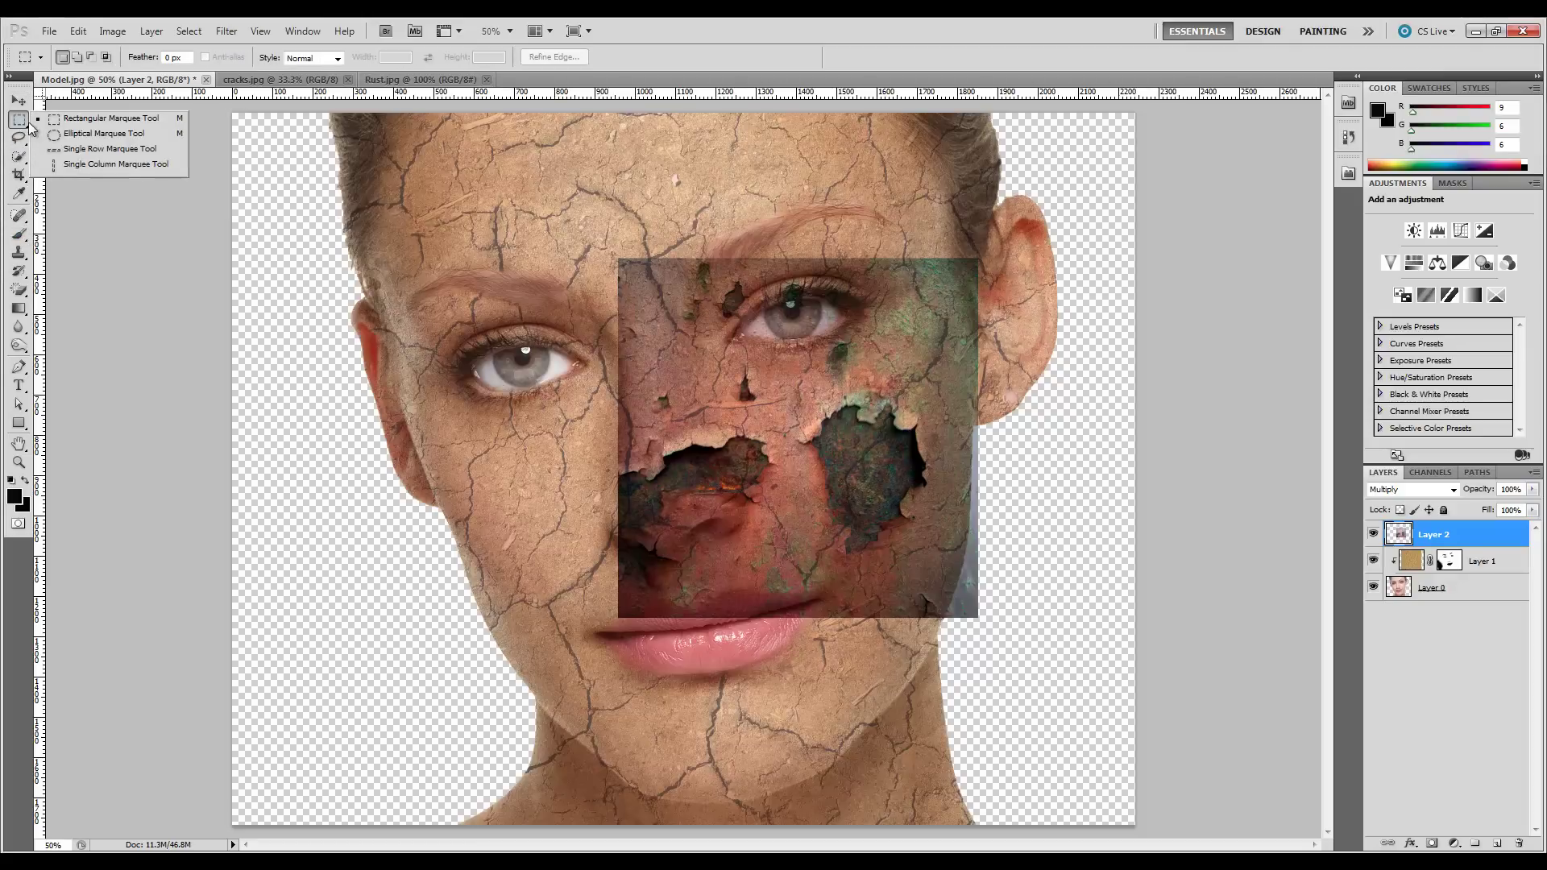
click(20, 140)
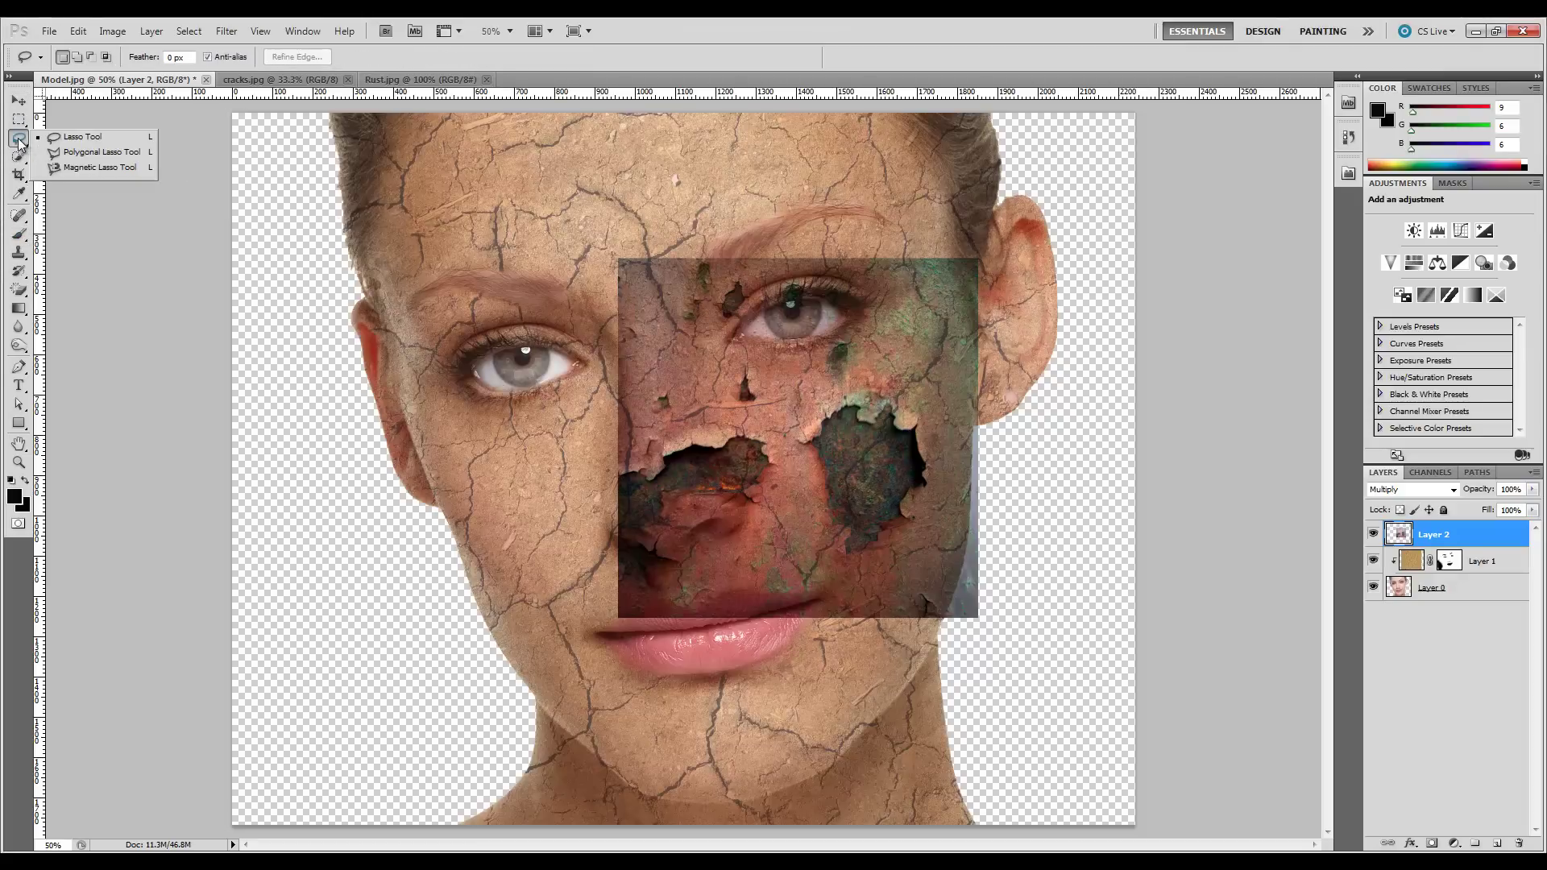
click(774, 417)
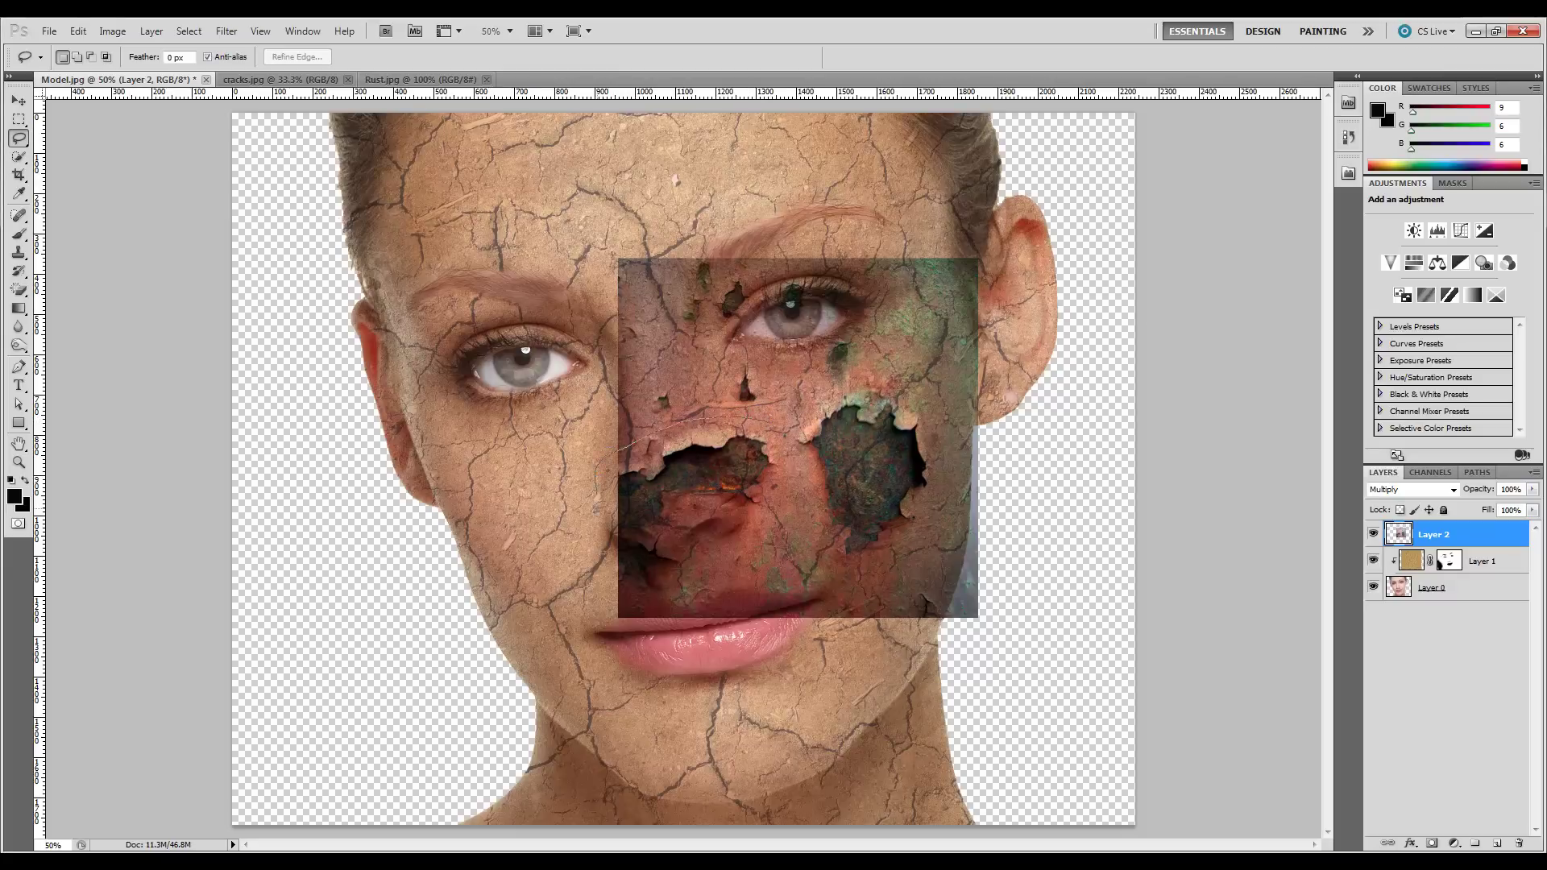
drag(685, 538, 752, 521)
drag(766, 419, 759, 426)
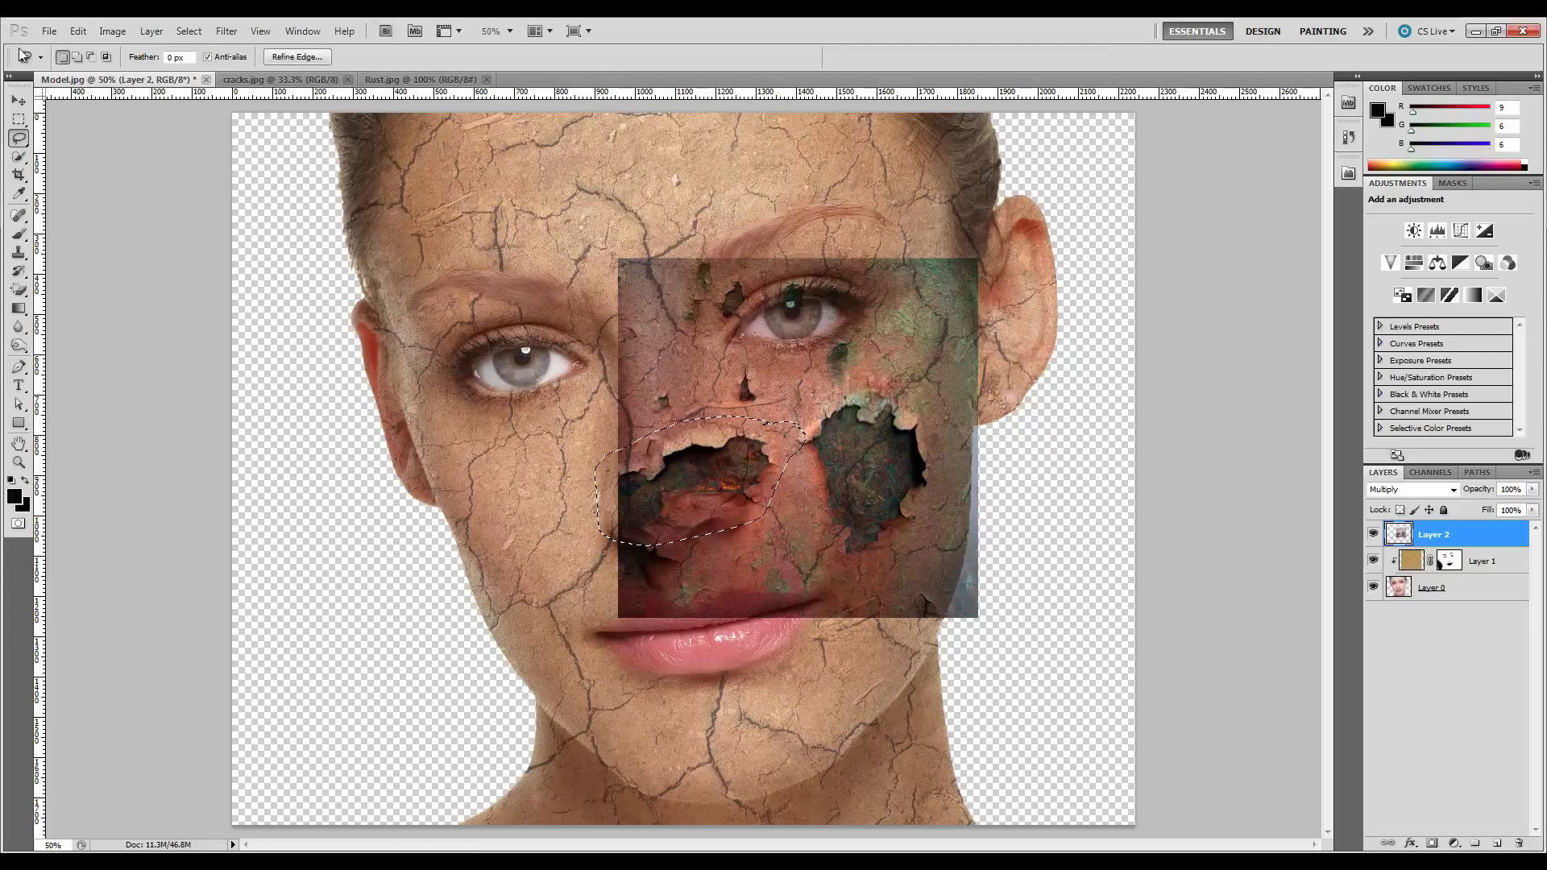
Cut the selected rust hole onto its own layer and move it to the cheek below the left-hand eye.
click(78, 30)
click(95, 123)
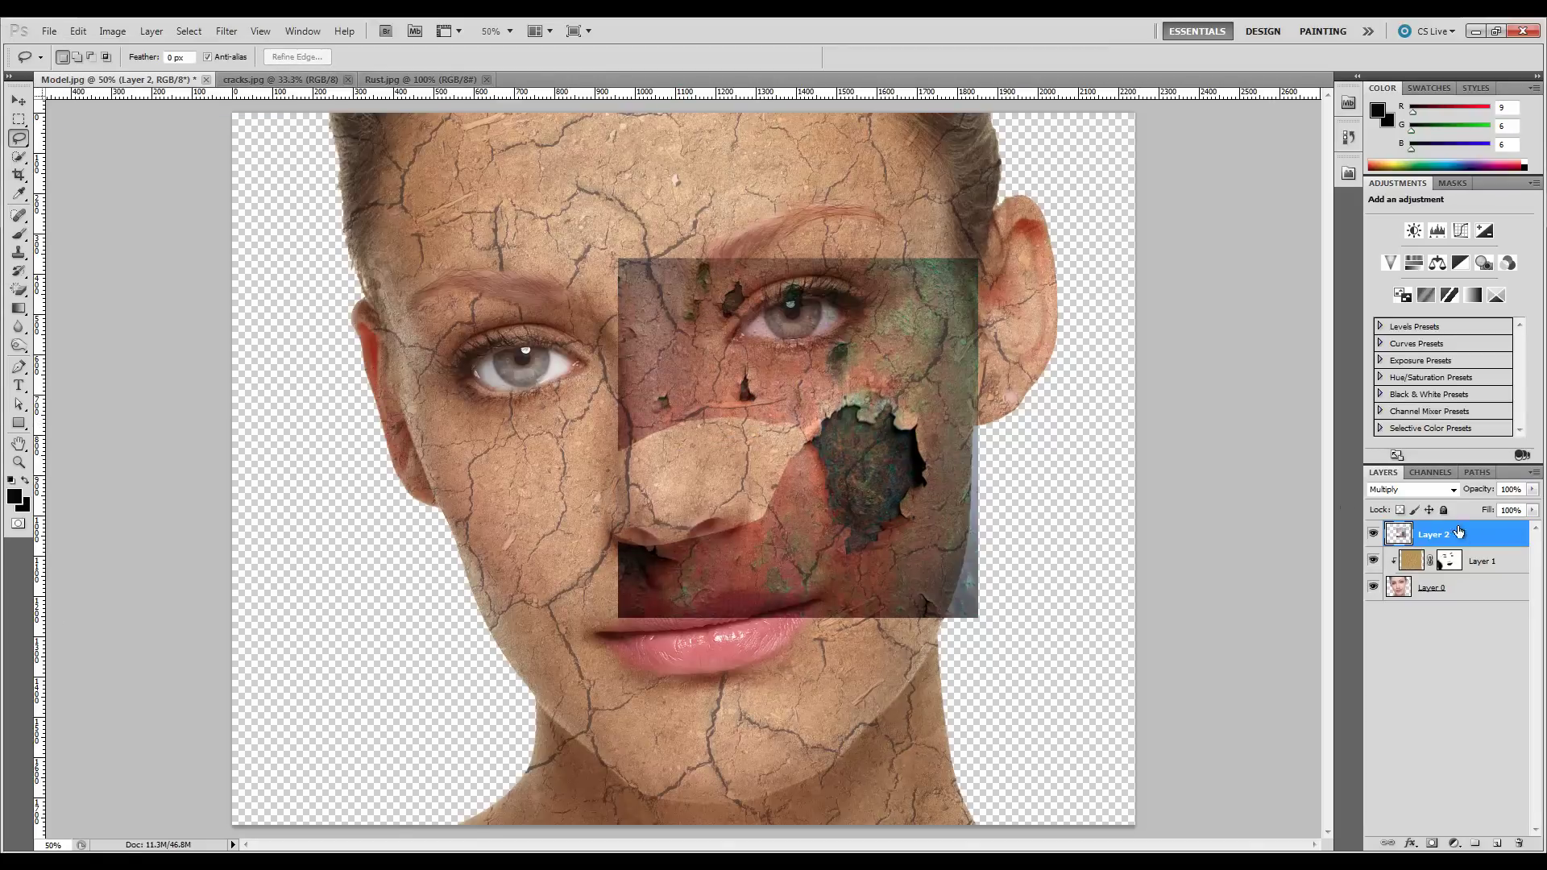
click(79, 31)
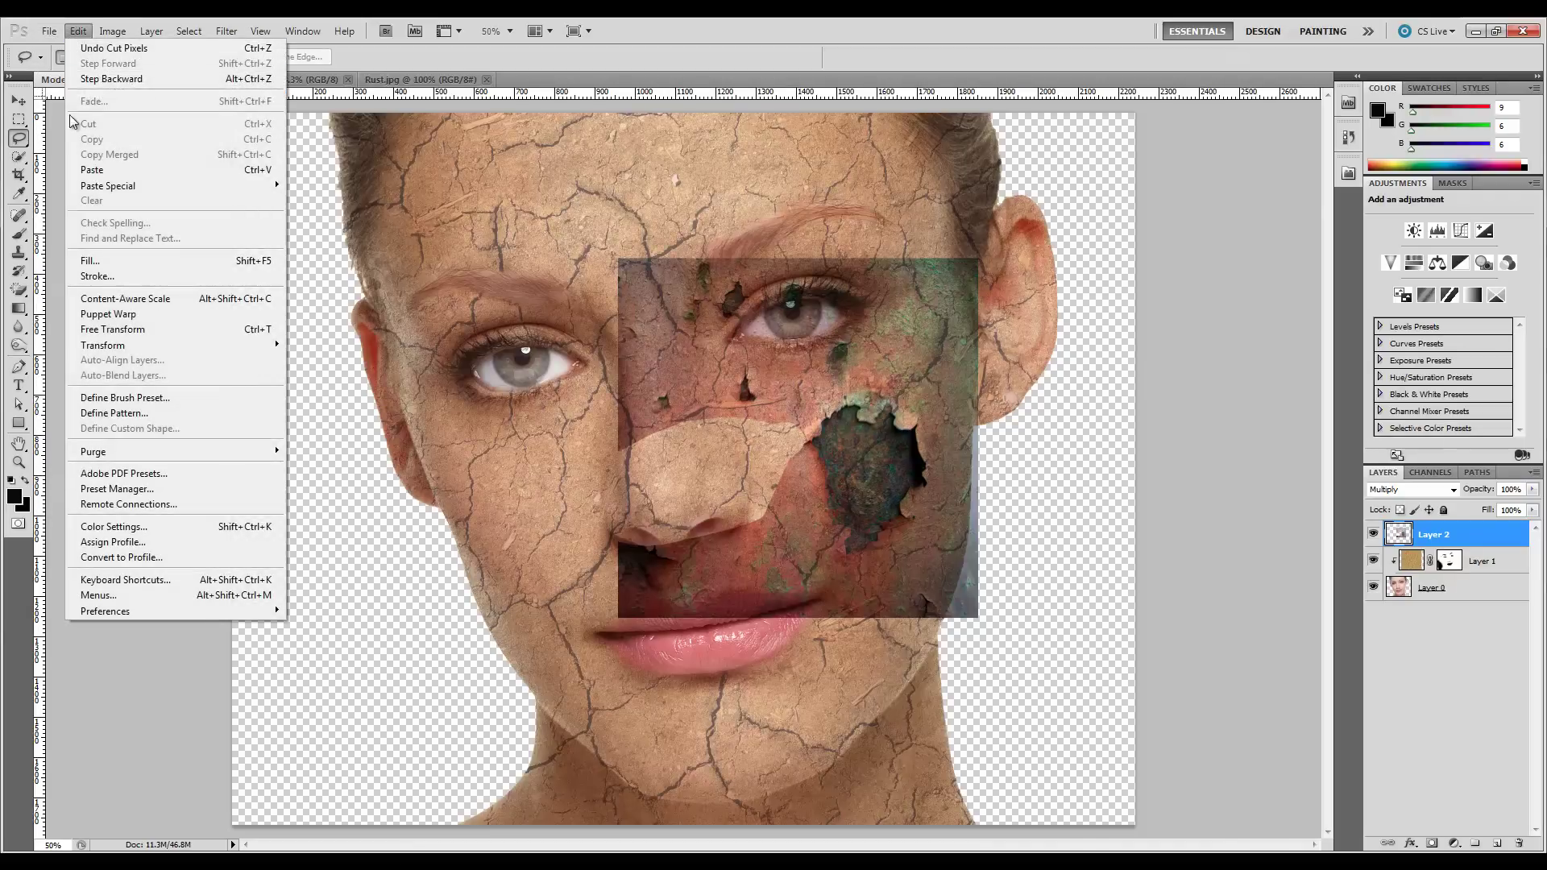
click(91, 171)
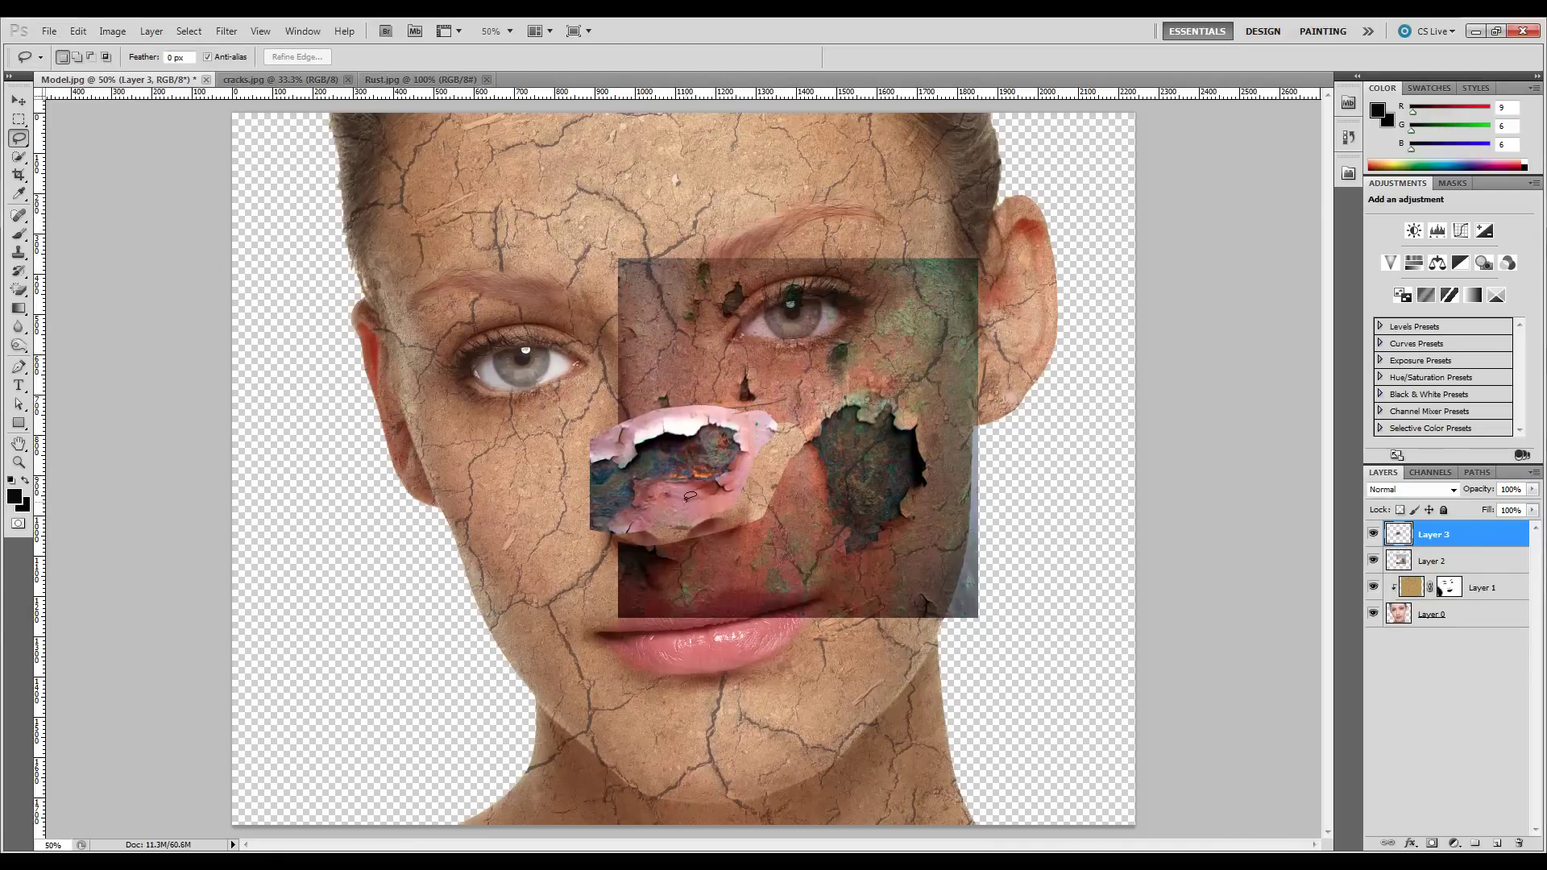
click(19, 101)
drag(661, 472, 468, 484)
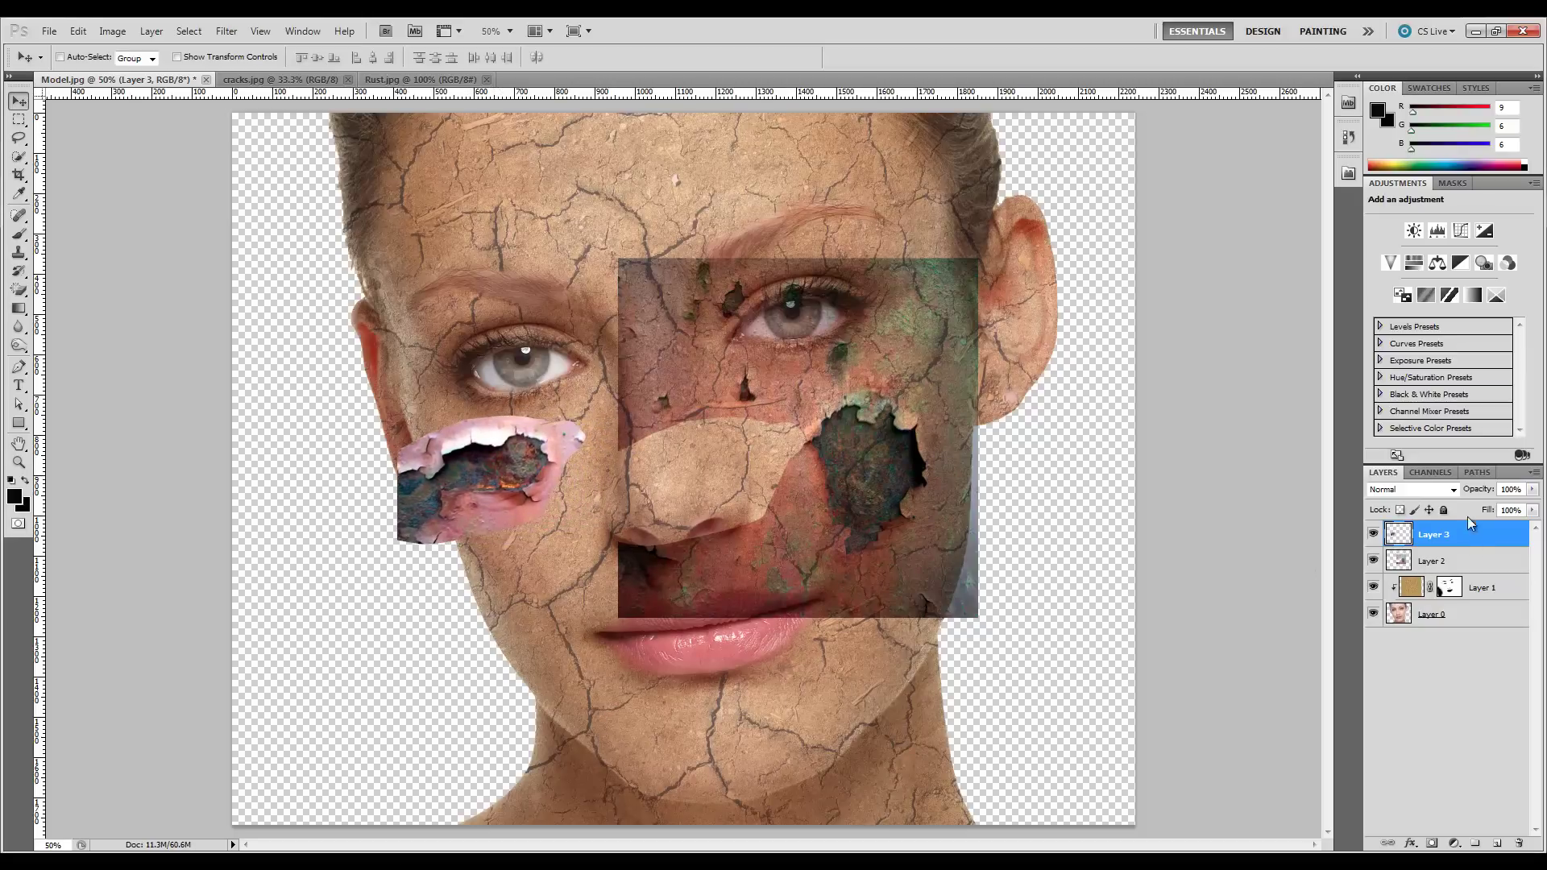
Add a layer mask to Layer 2 and paint black with a 250 px brush to hide the rust texture around the right-hand cheek hole.
click(1472, 559)
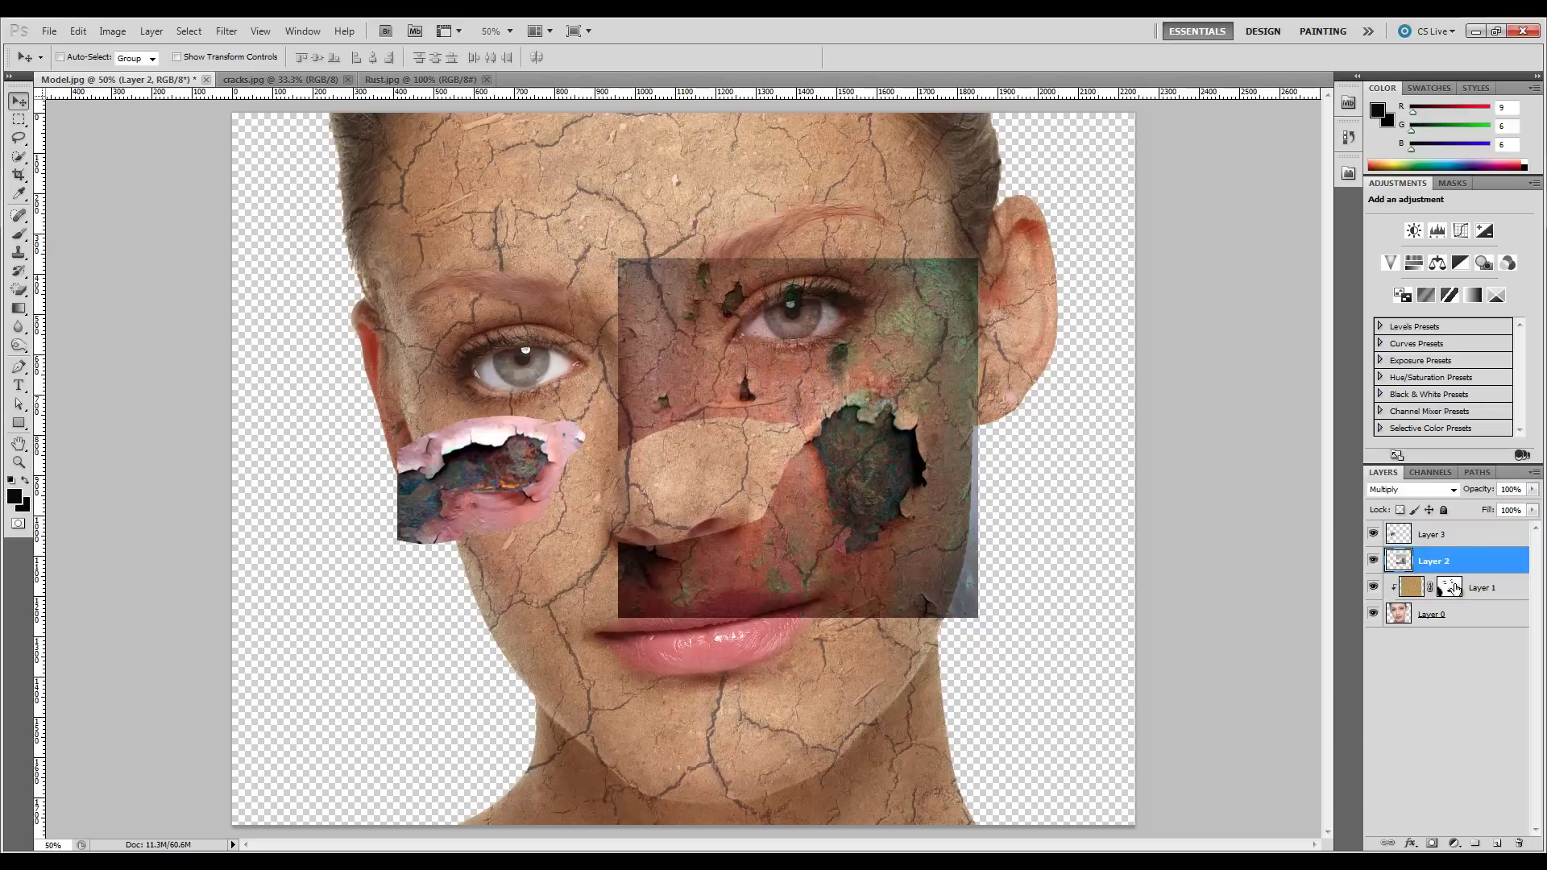
click(1432, 844)
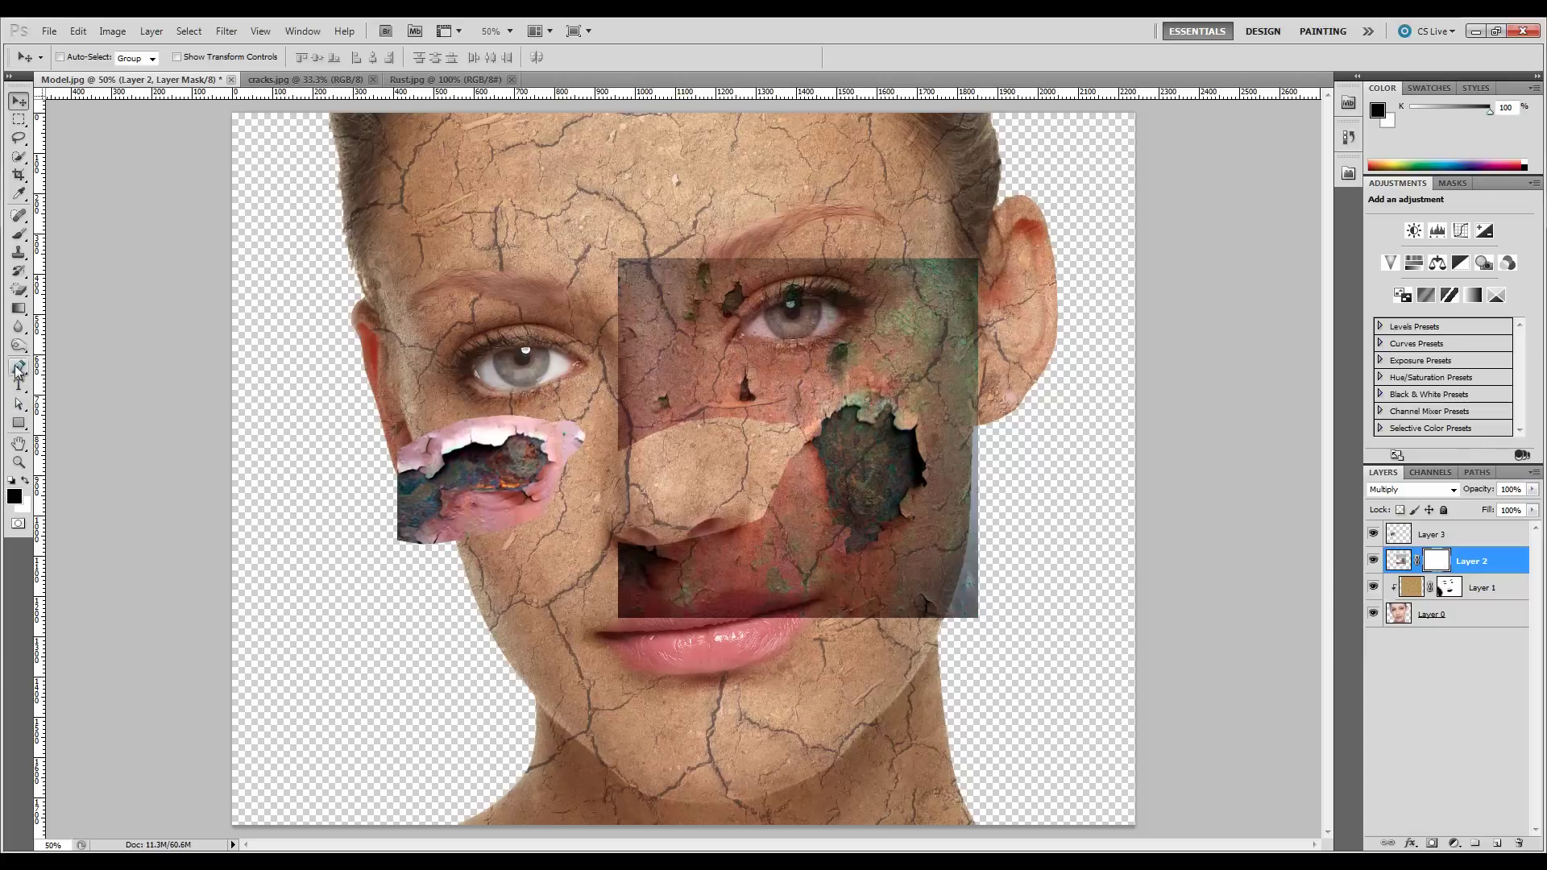
click(19, 235)
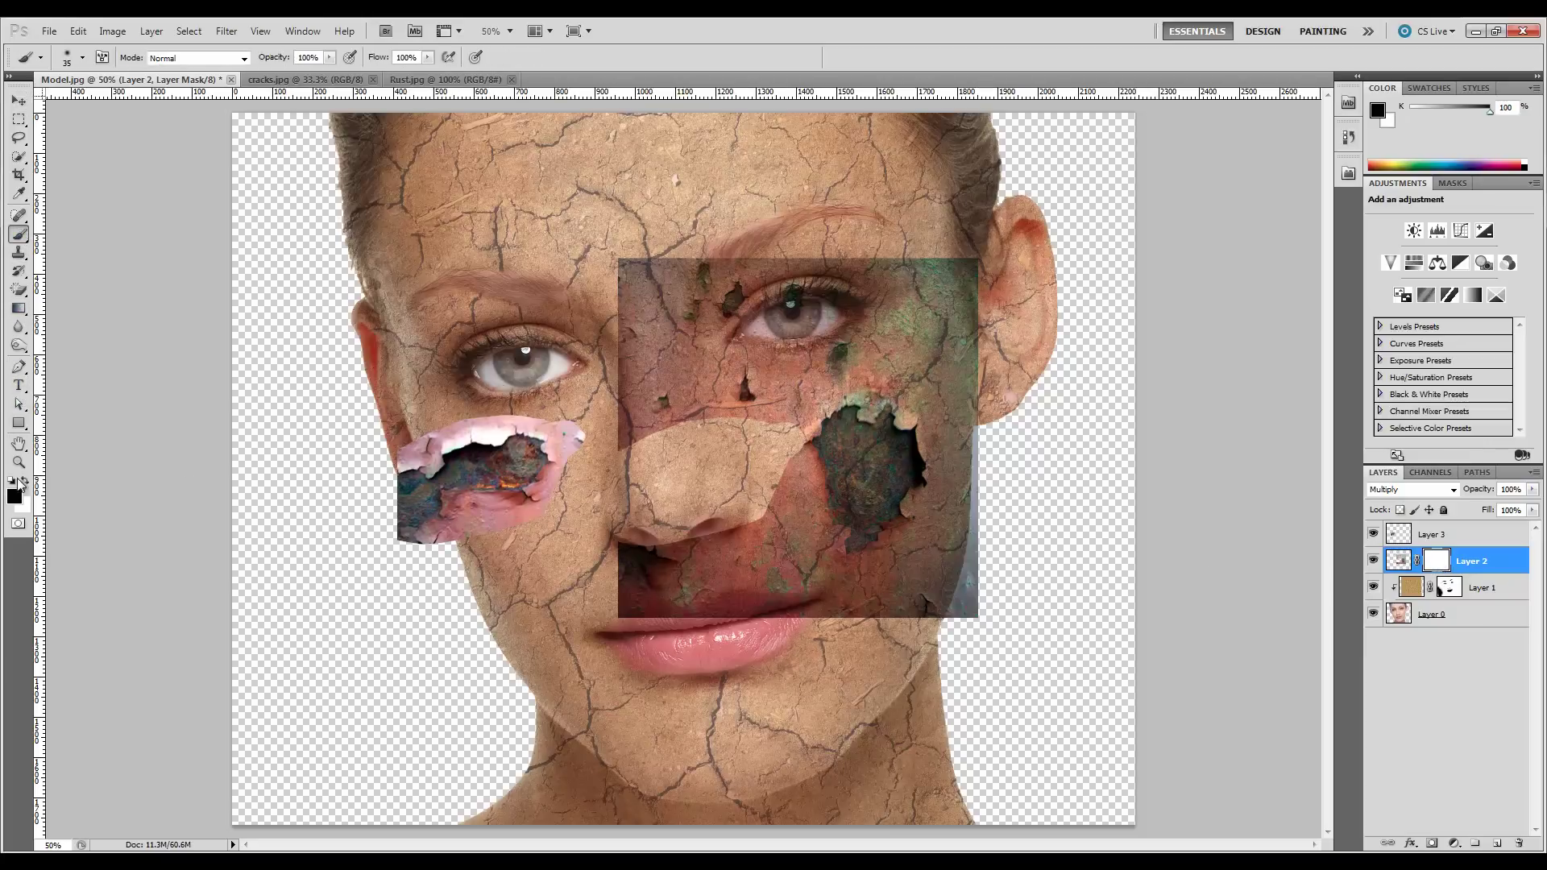
key(bracketright)
key(bracketright)
key(bracketright)
key(bracketright)
key(bracketright)
key(bracketright)
key(bracketright)
key(bracketright)
key(bracketright)
key(bracketright)
key(bracketright)
mouse_move(783, 600)
mouse_down()
mouse_move(750, 623)
mouse_move(716, 536)
mouse_move(686, 612)
mouse_move(667, 536)
mouse_move(634, 561)
mouse_move(660, 574)
mouse_move(671, 533)
mouse_move(670, 594)
mouse_move(647, 448)
mouse_move(655, 247)
mouse_move(653, 396)
mouse_move(614, 237)
mouse_move(697, 338)
mouse_move(698, 407)
mouse_move(723, 269)
mouse_move(957, 266)
mouse_move(853, 272)
mouse_move(925, 293)
mouse_move(702, 314)
mouse_move(921, 295)
mouse_move(959, 320)
mouse_move(791, 337)
mouse_move(750, 372)
mouse_move(907, 301)
mouse_move(1005, 429)
mouse_move(909, 343)
mouse_move(971, 392)
mouse_move(983, 468)
mouse_move(961, 536)
mouse_move(871, 611)
mouse_move(909, 607)
mouse_move(967, 546)
mouse_move(931, 605)
mouse_move(817, 607)
mouse_move(790, 584)
mouse_move(762, 435)
mouse_move(775, 533)
mouse_move(809, 588)
mouse_move(855, 613)
mouse_move(824, 604)
mouse_move(786, 575)
mouse_move(773, 461)
mouse_move(759, 465)
mouse_move(780, 572)
mouse_move(837, 599)
mouse_move(897, 588)
mouse_move(970, 532)
mouse_up()
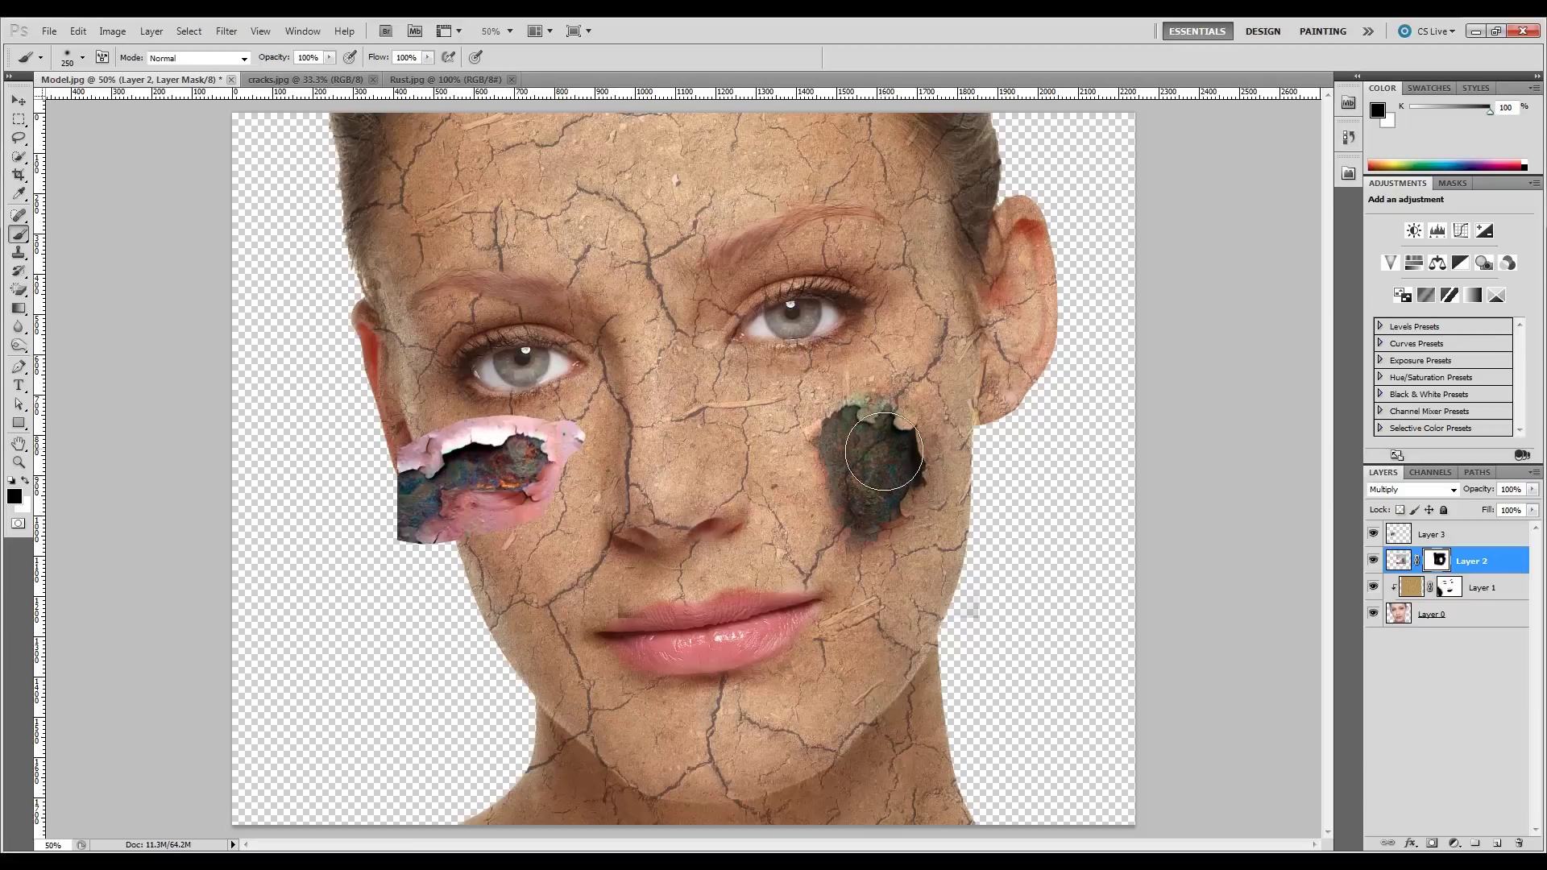
Desaturate Layer 2's rust image with Hue/Saturation, setting Saturation to -65.
click(1490, 563)
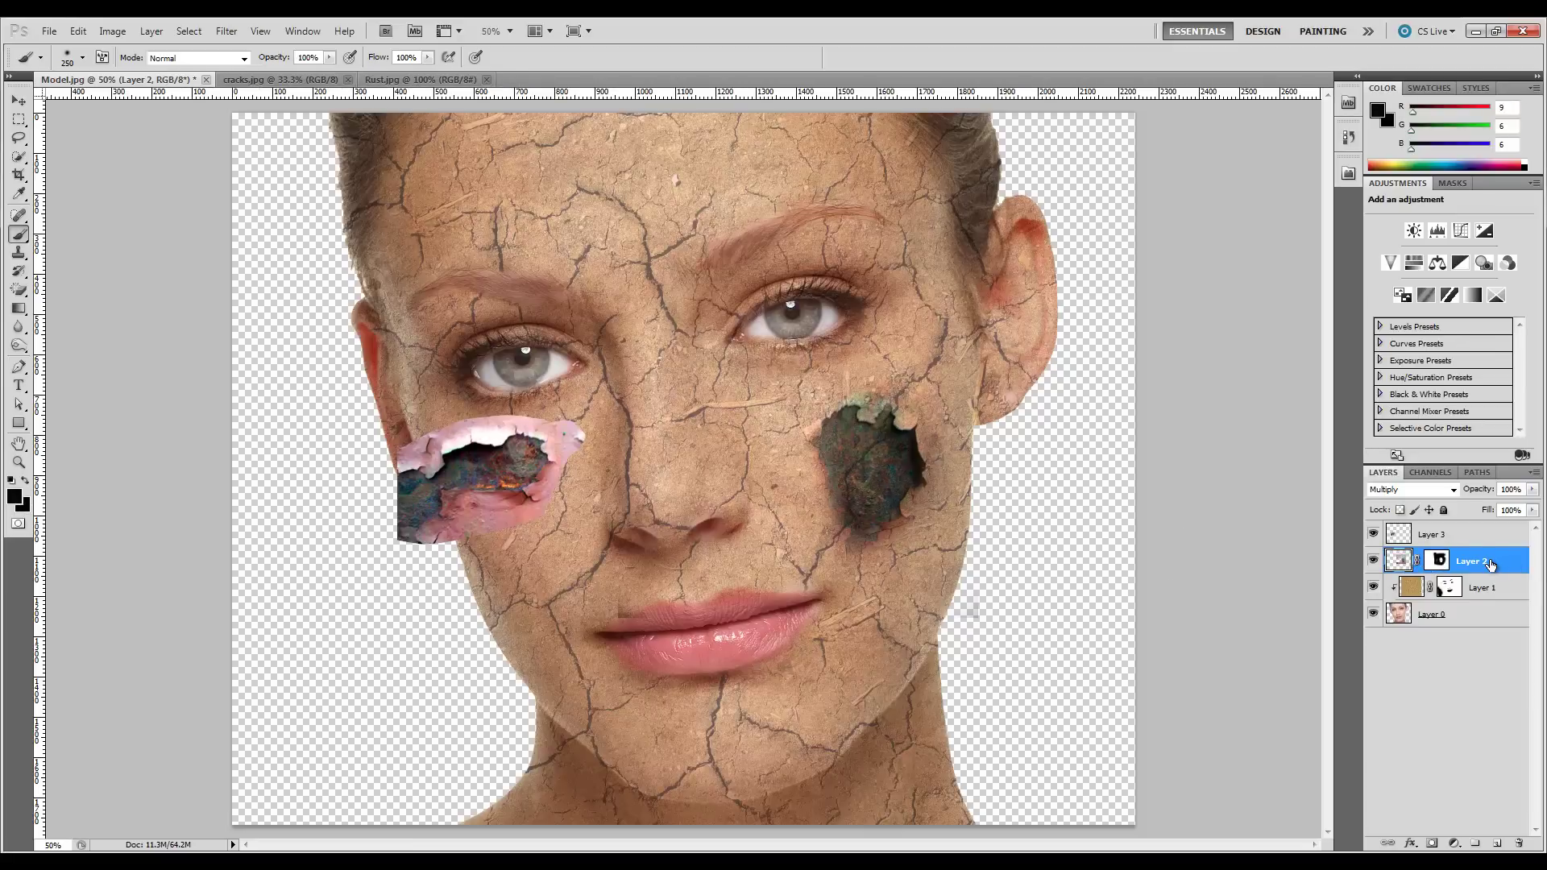
key(ctrl+u)
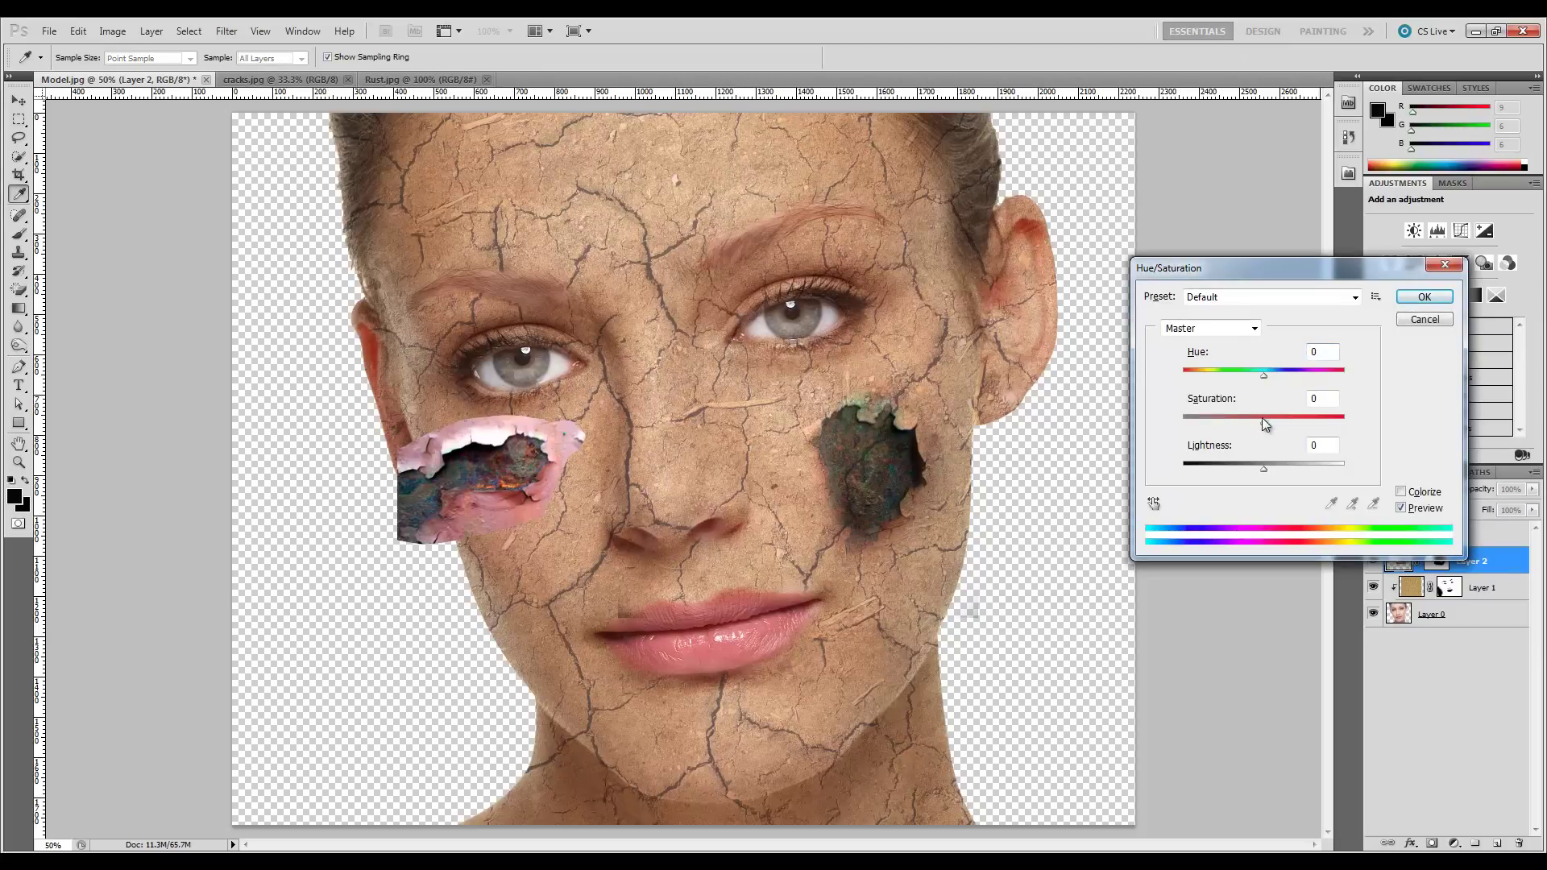
drag(1263, 421, 1211, 424)
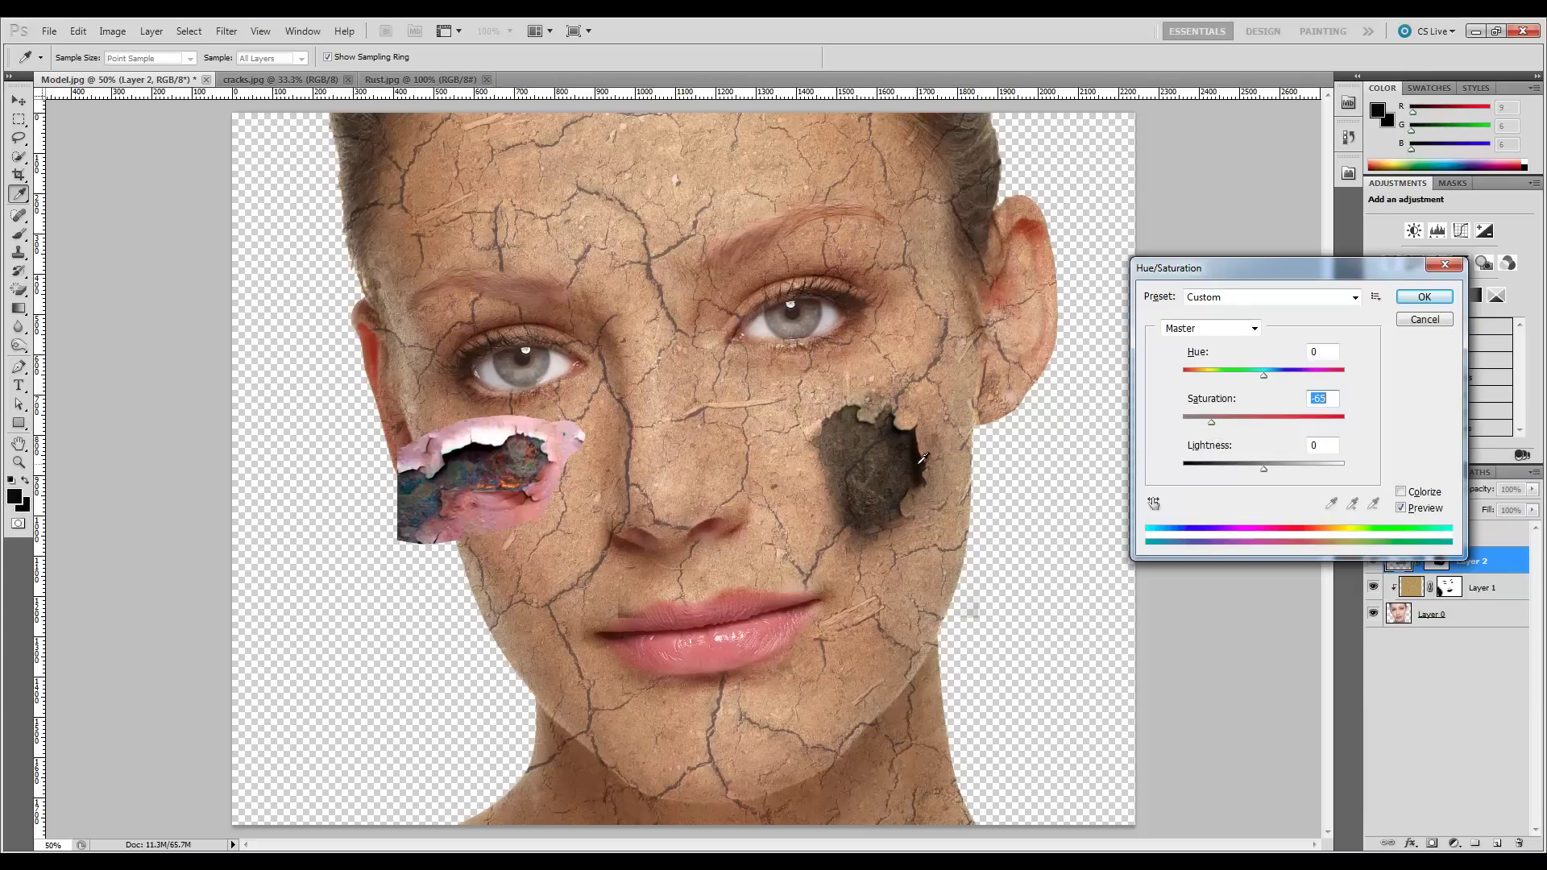
click(1424, 297)
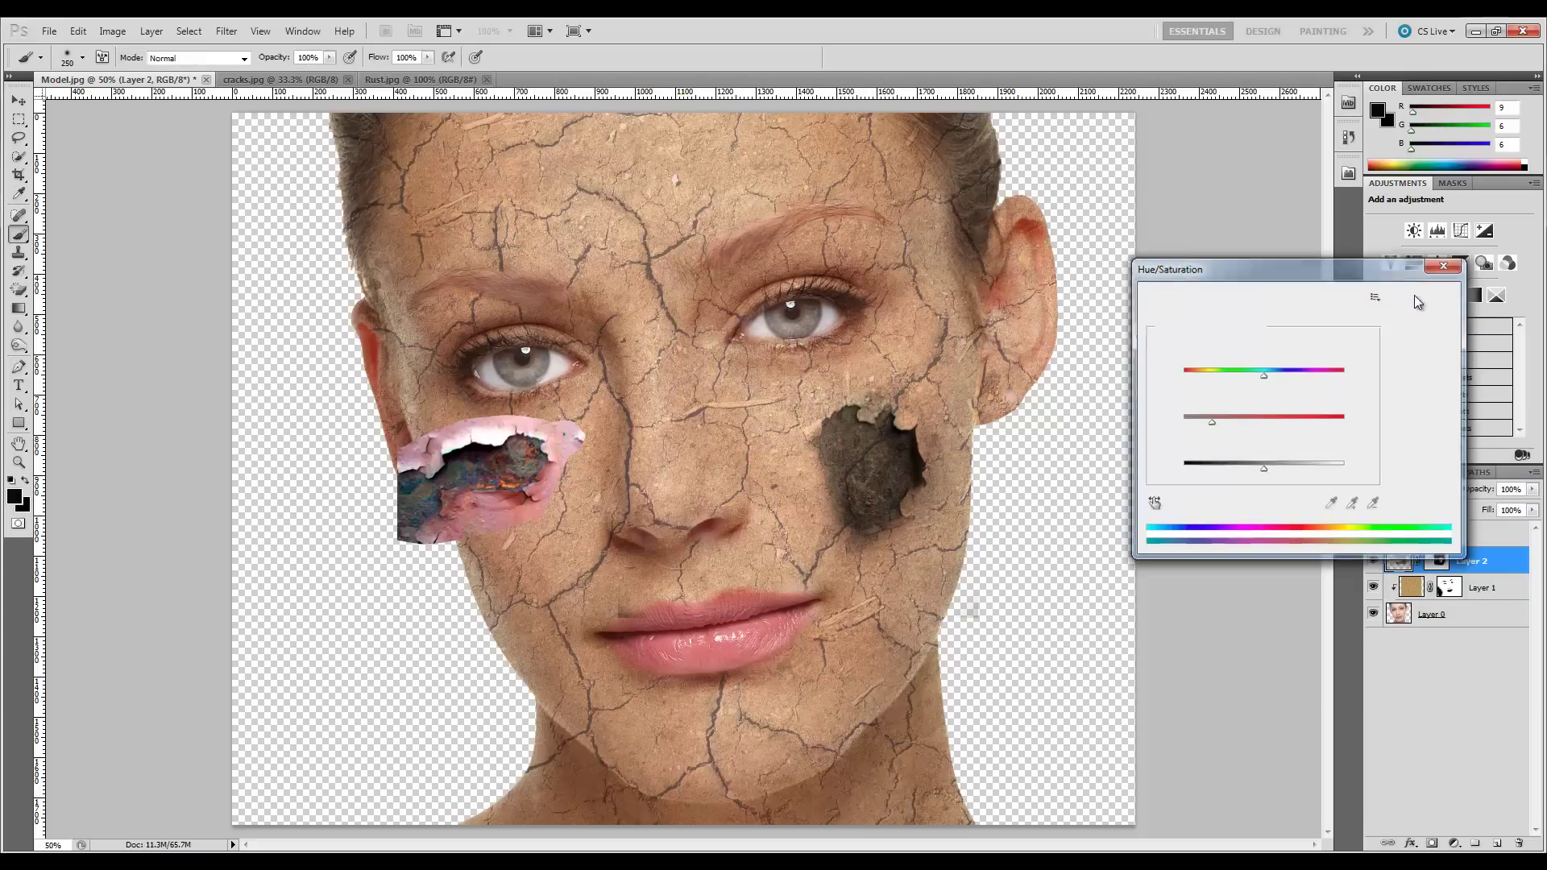
Move Layer 3's rust cutout closer to the nose on the cheek below the left-hand eye.
click(1485, 542)
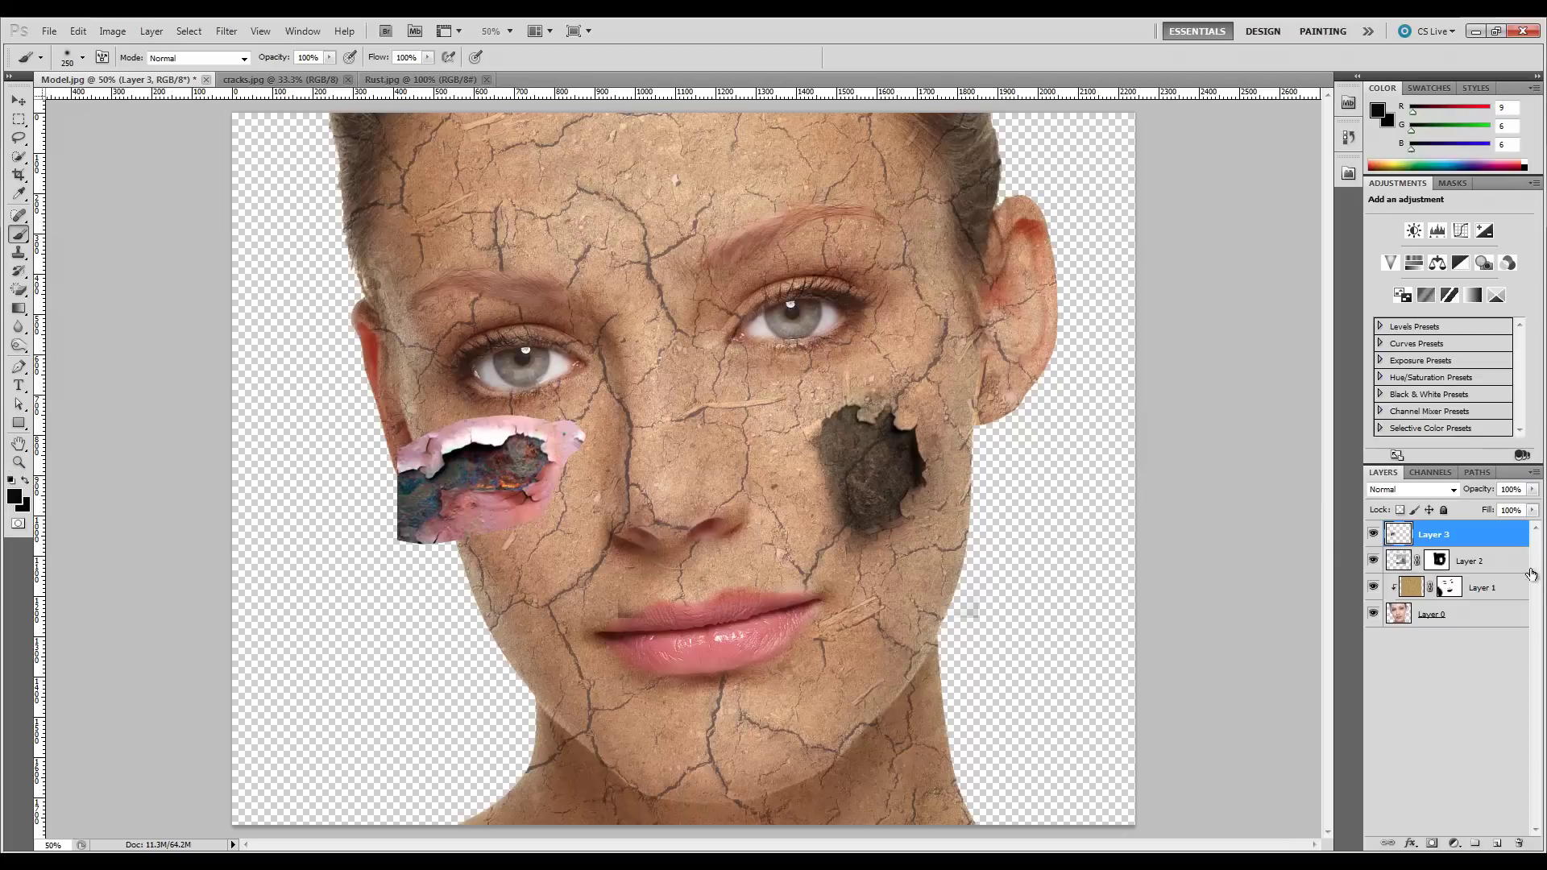
click(19, 100)
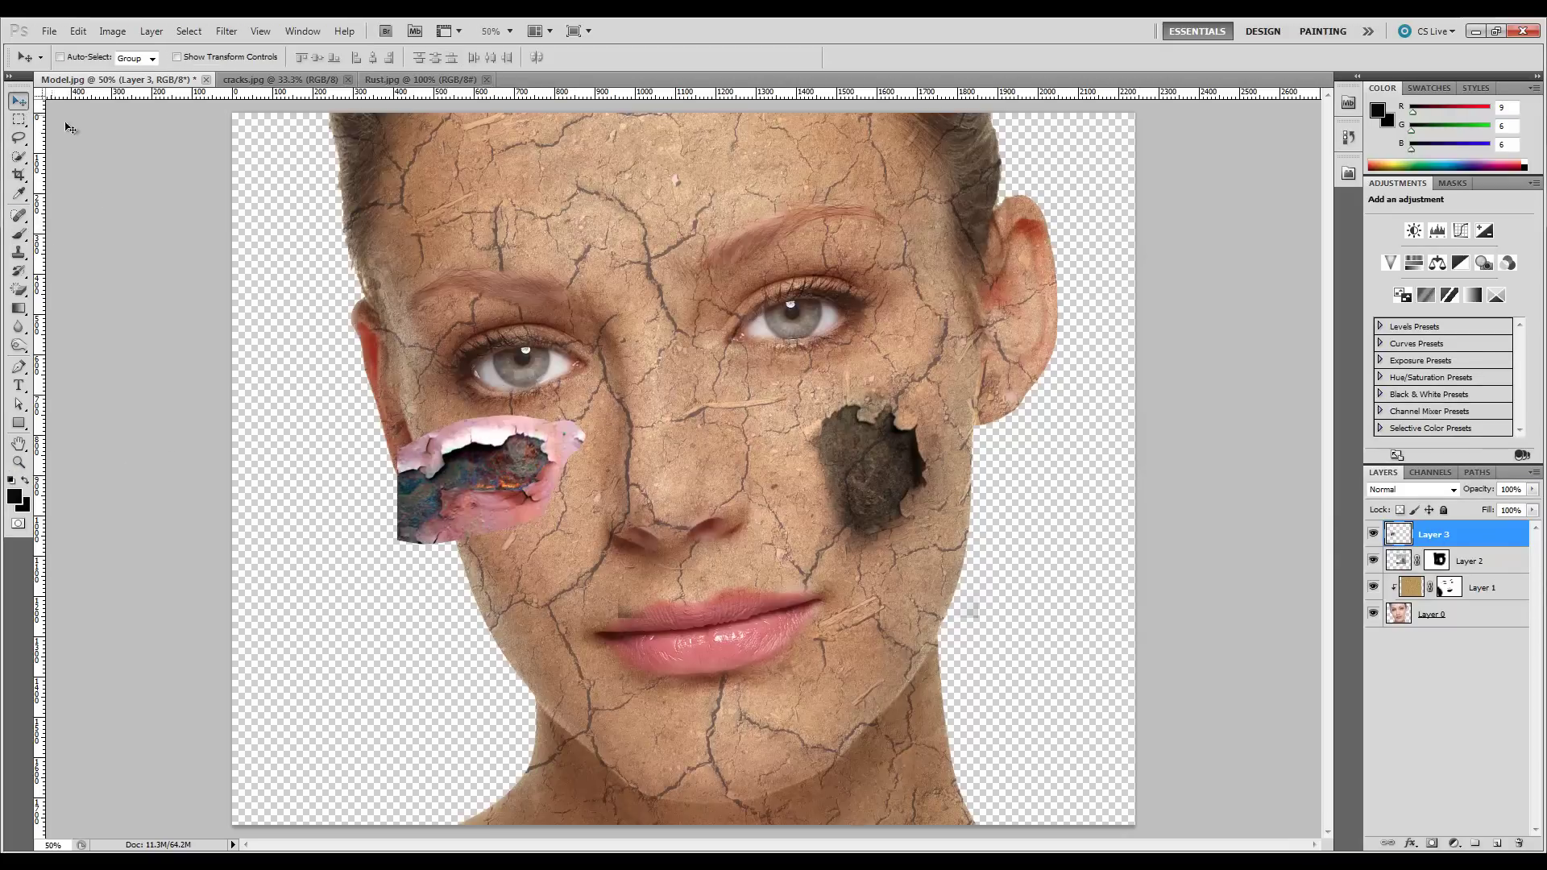
drag(510, 475, 476, 219)
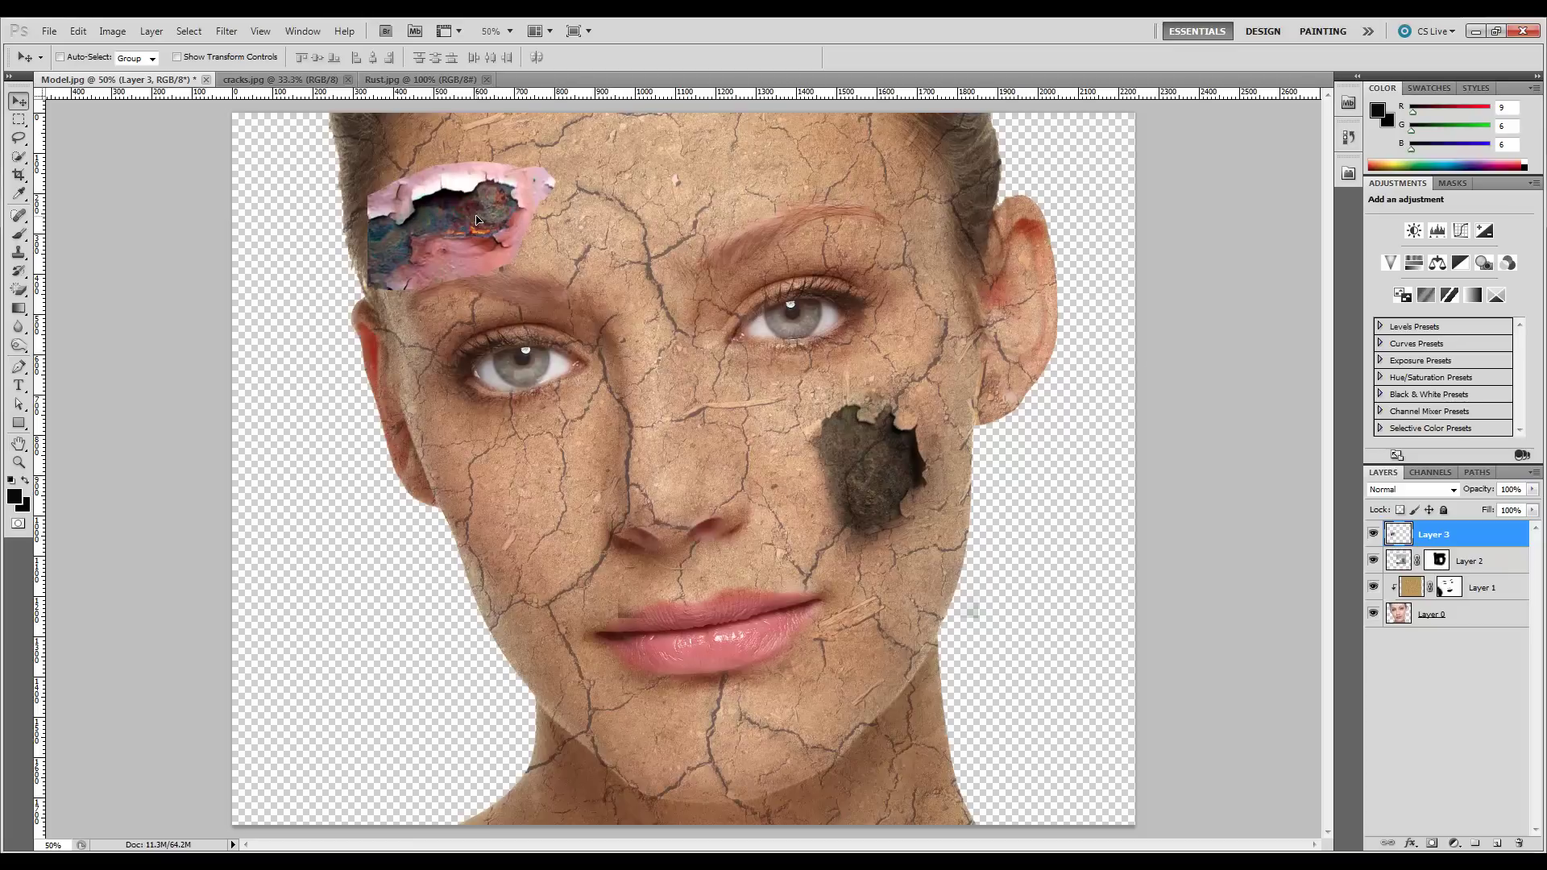
drag(477, 219, 562, 460)
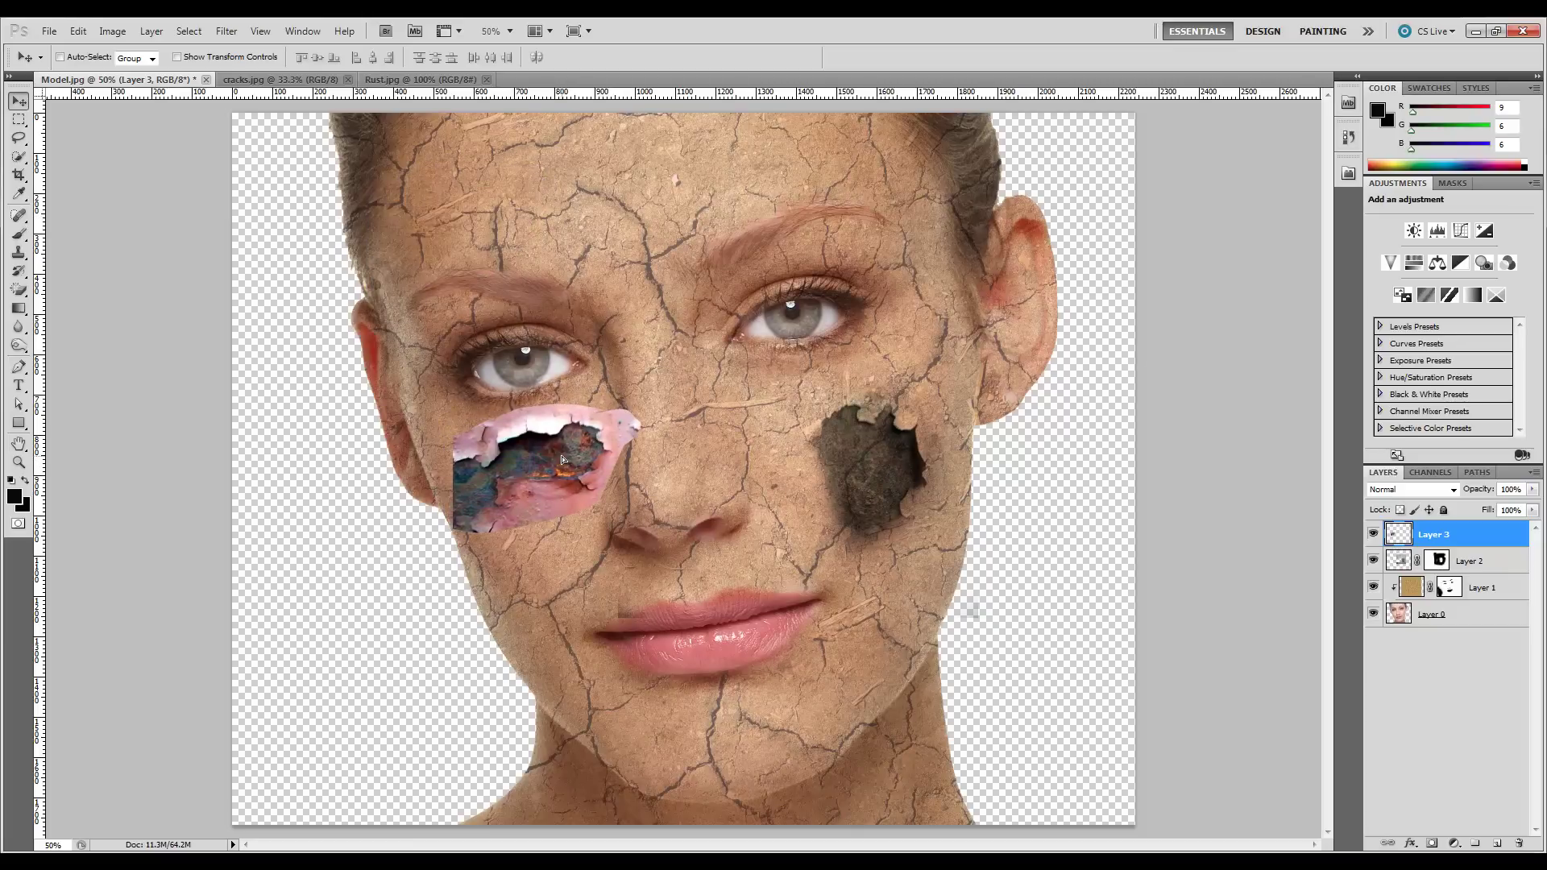
Add a layer mask to Layer 3 and paint black with the 250 px brush to hide the pink peeling paint around the hole.
click(1434, 843)
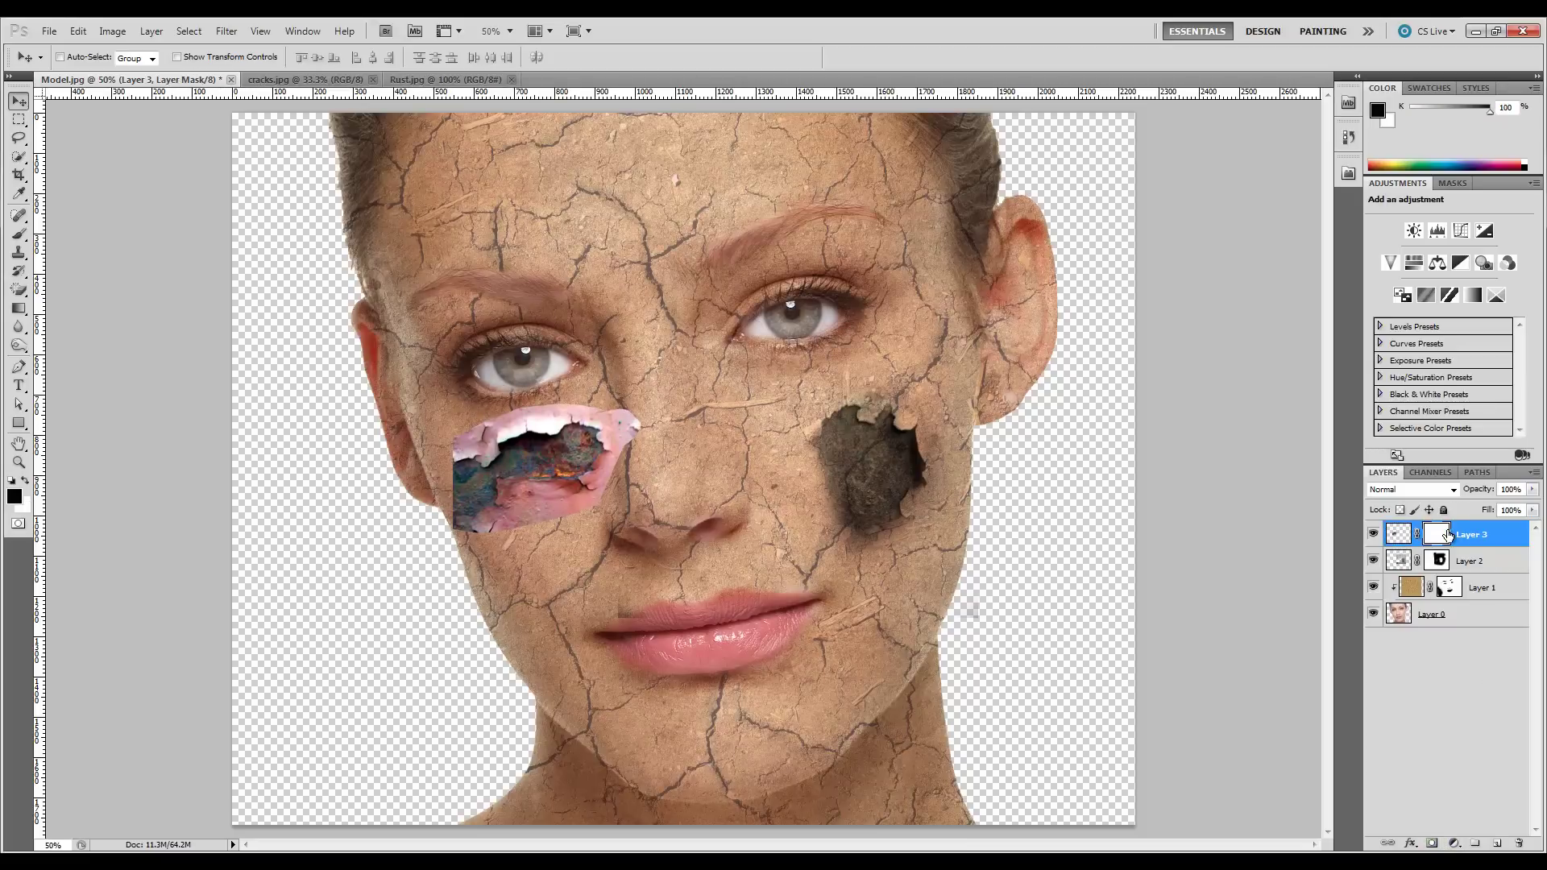
click(19, 235)
mouse_move(678, 423)
mouse_down()
mouse_move(637, 431)
mouse_move(665, 432)
mouse_move(668, 416)
mouse_move(653, 452)
mouse_move(645, 387)
mouse_move(530, 379)
mouse_move(516, 407)
mouse_move(467, 391)
mouse_move(452, 404)
mouse_up()
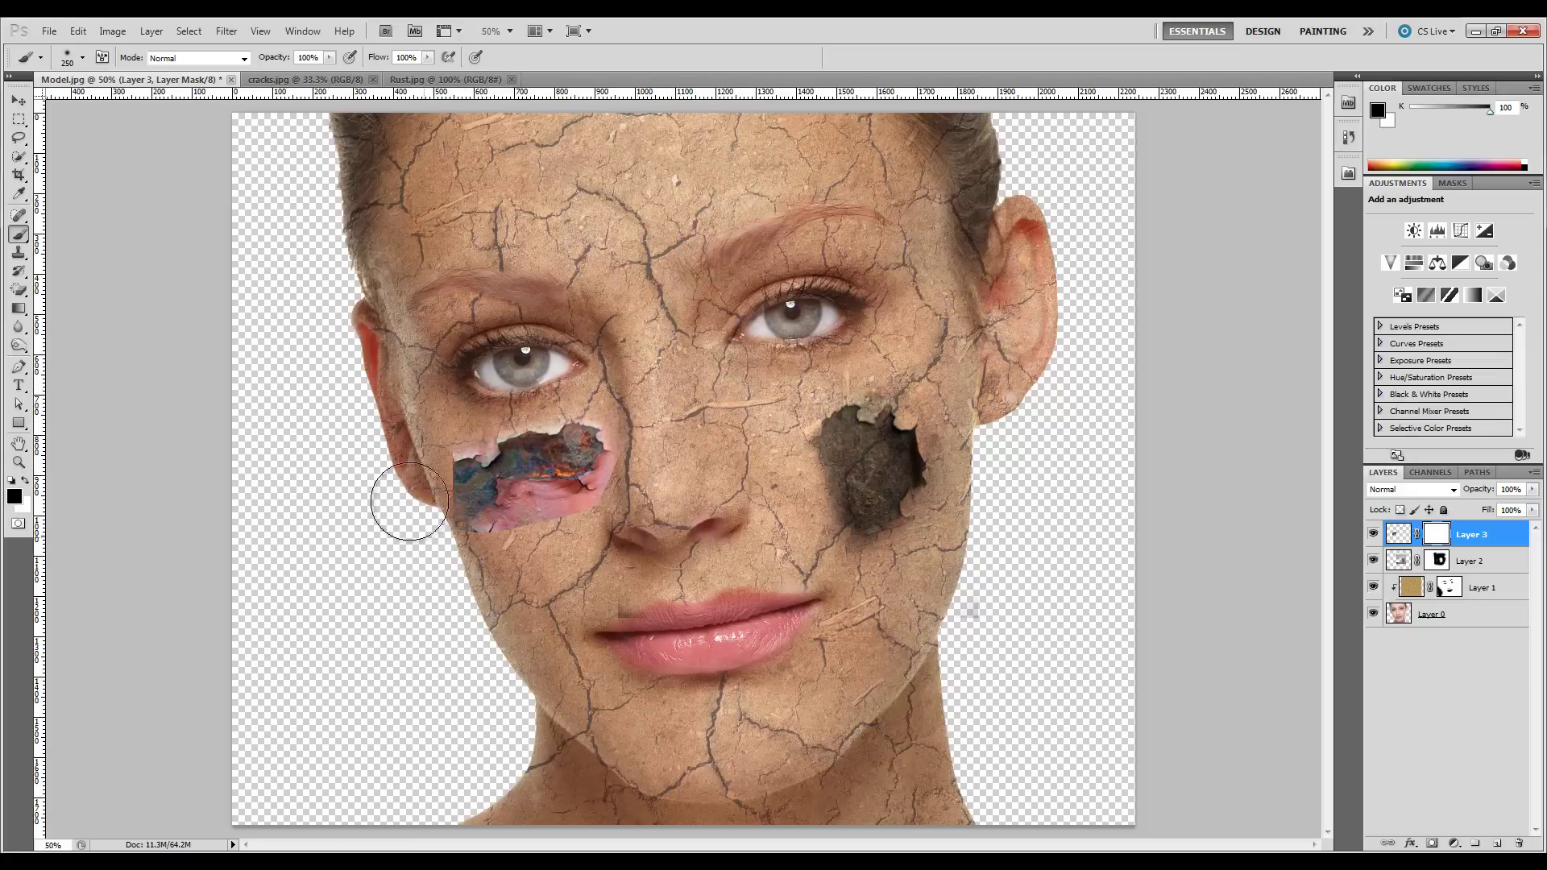
mouse_move(387, 443)
mouse_down()
mouse_move(434, 537)
mouse_move(517, 554)
mouse_move(598, 535)
mouse_move(517, 539)
mouse_move(622, 510)
mouse_move(602, 524)
mouse_move(668, 479)
mouse_up()
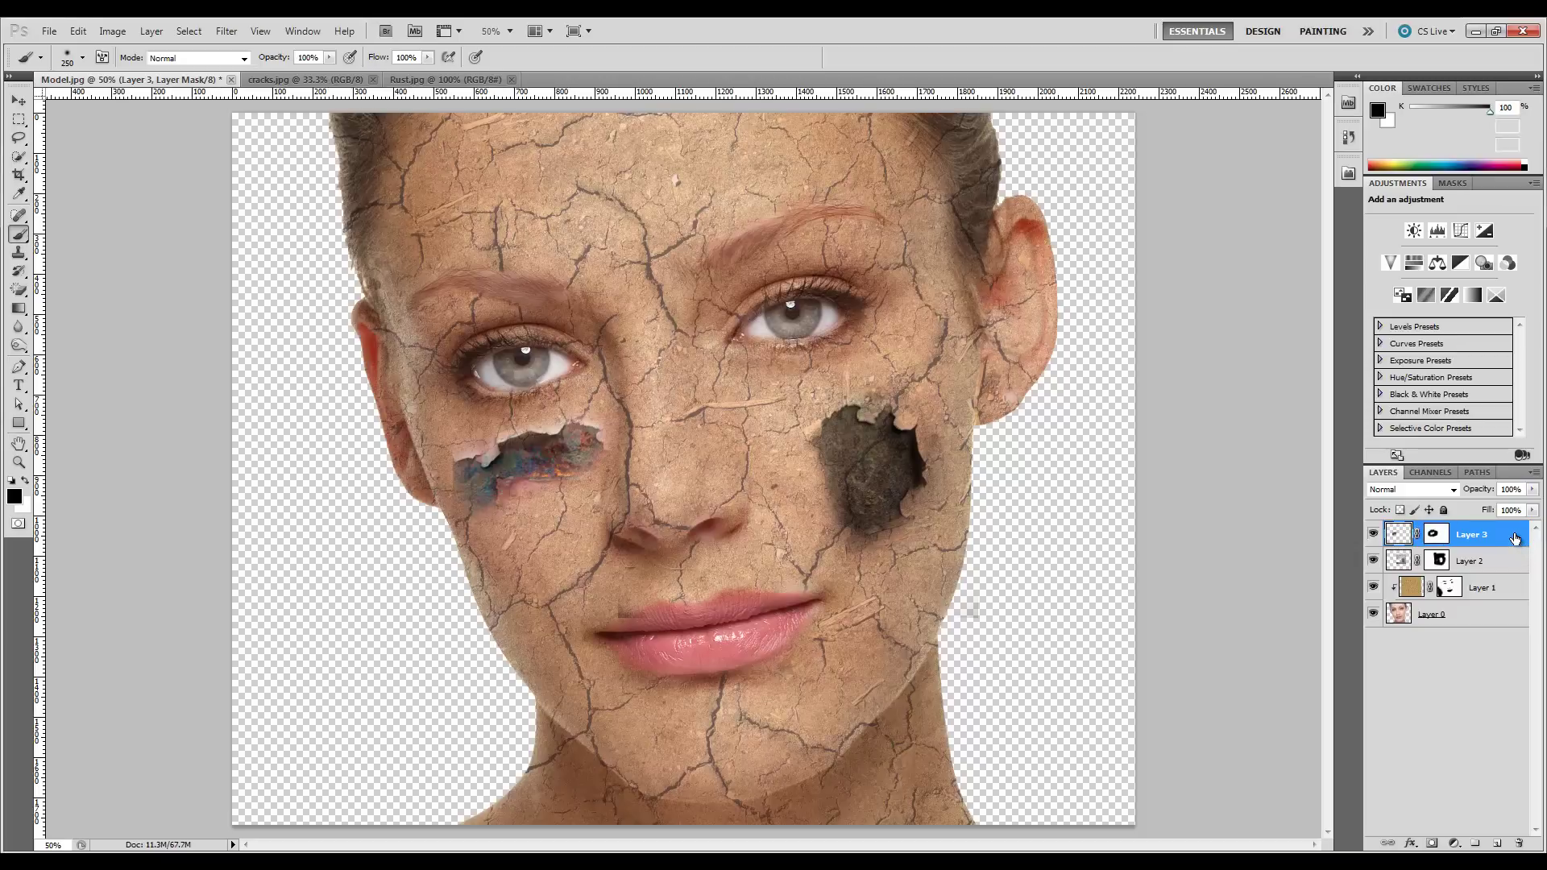
Desaturate Layer 3's rust image with Hue/Saturation, setting Saturation to -66.
key(ctrl+2)
key(ctrl+u)
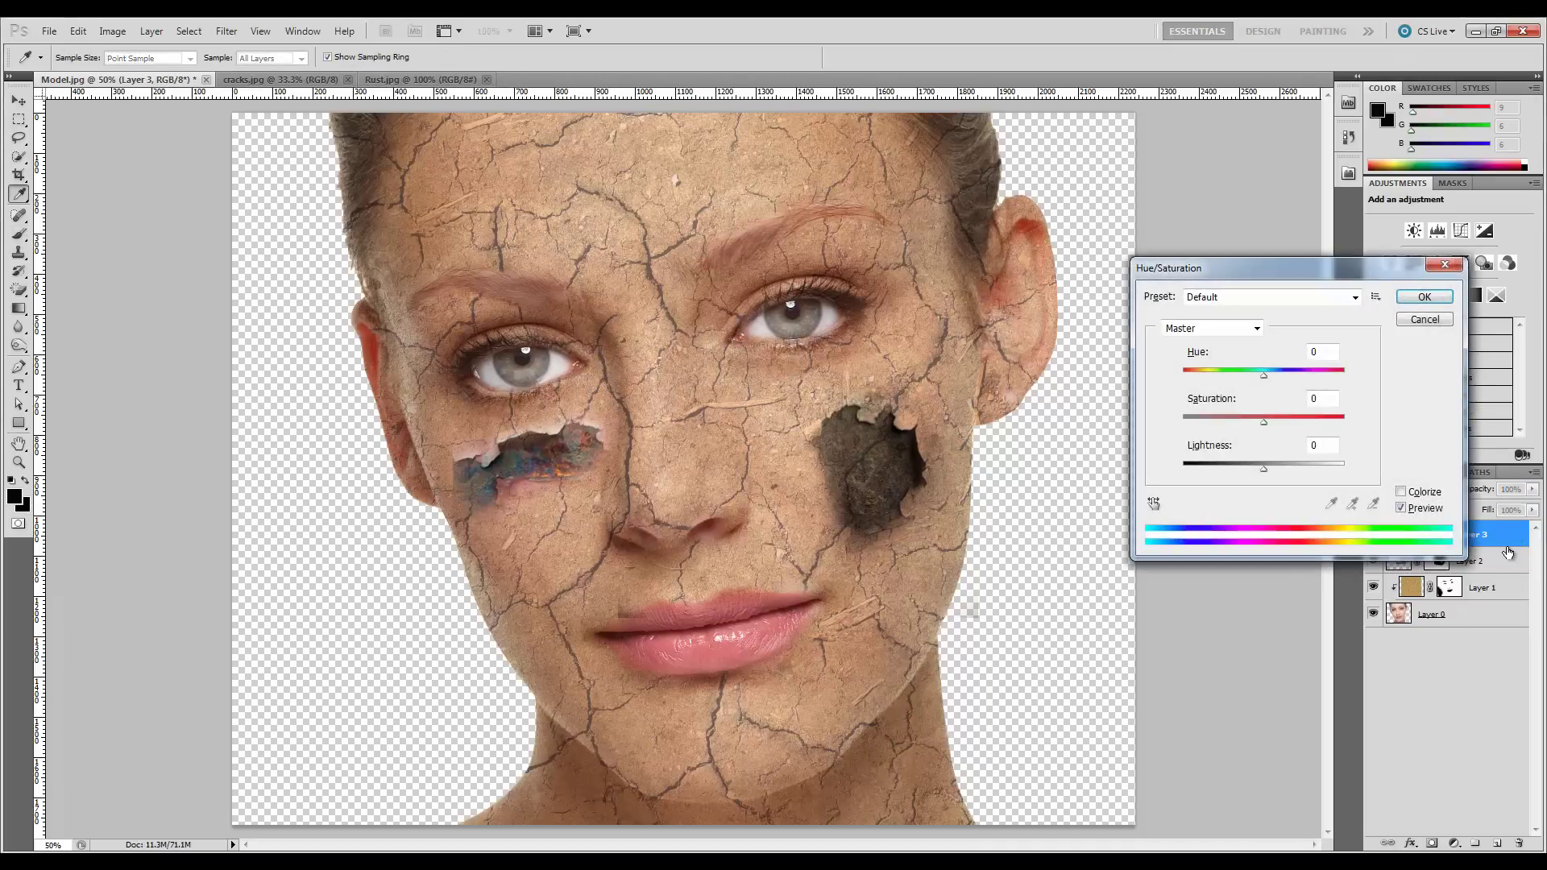
drag(1268, 422, 1229, 427)
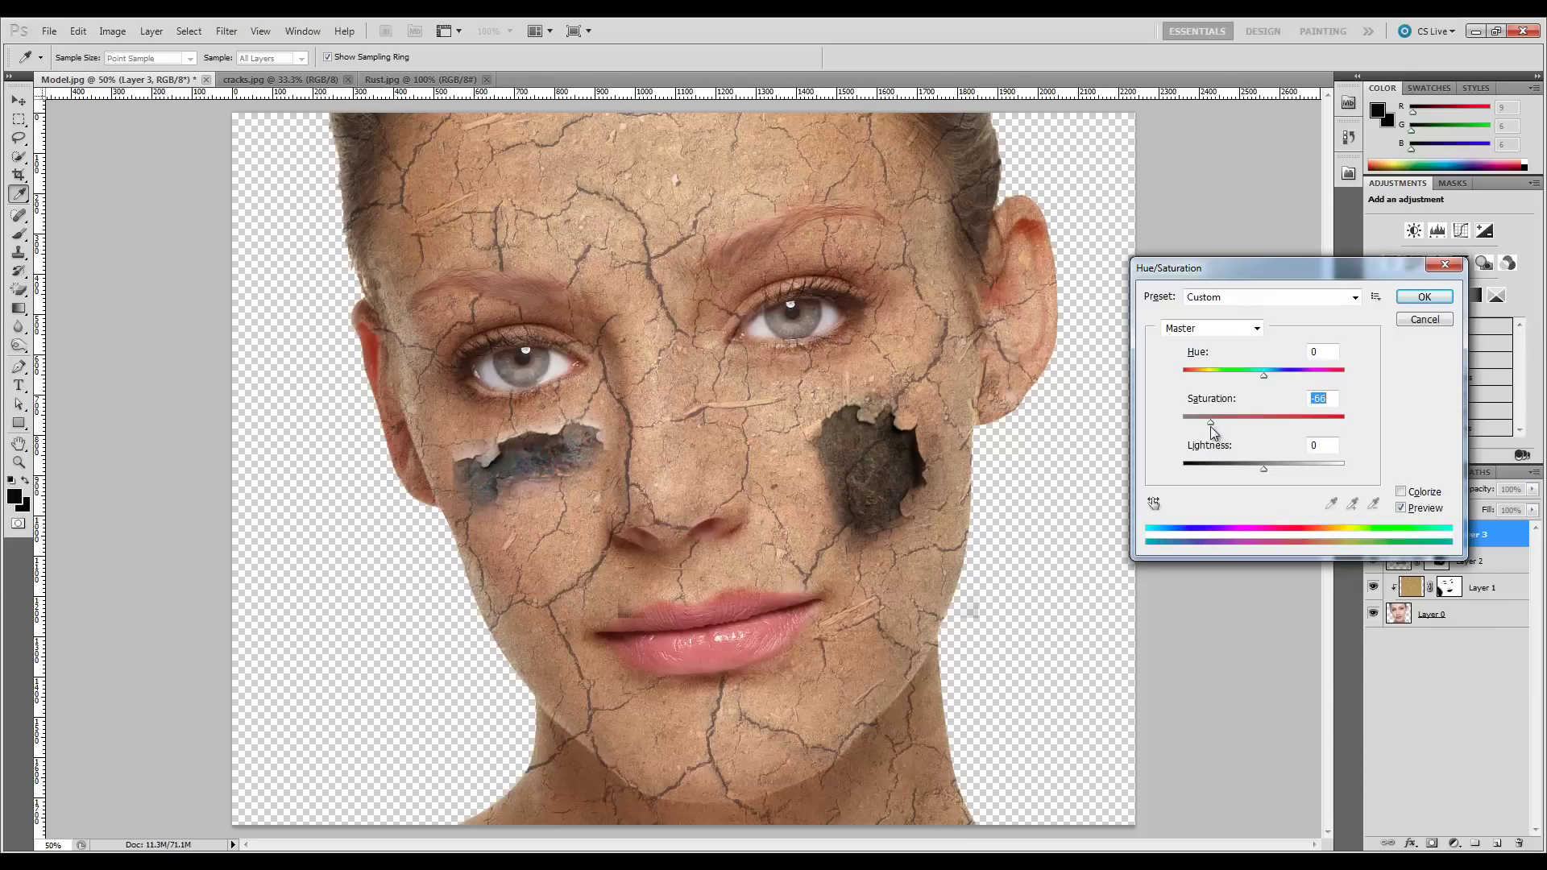
click(1424, 296)
Reduce the brush to 125 px and paint black over the light upper edge of the left-hand cheek hole on Layer 3's image.
key(b)
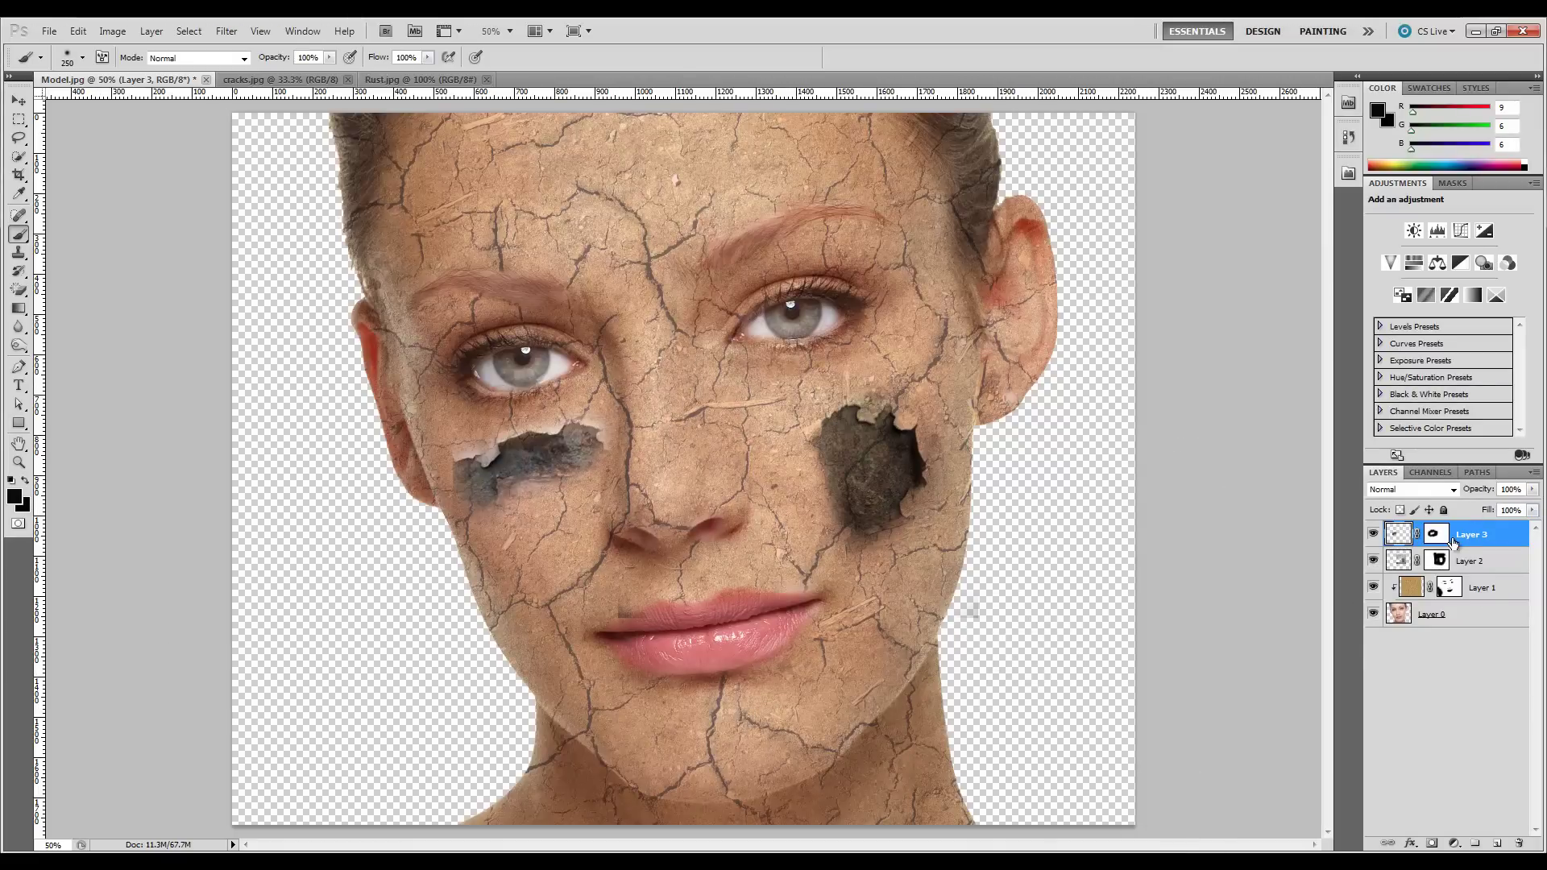
key(bracketleft)
key(bracketleft)
key(bracketleft)
key(bracketleft)
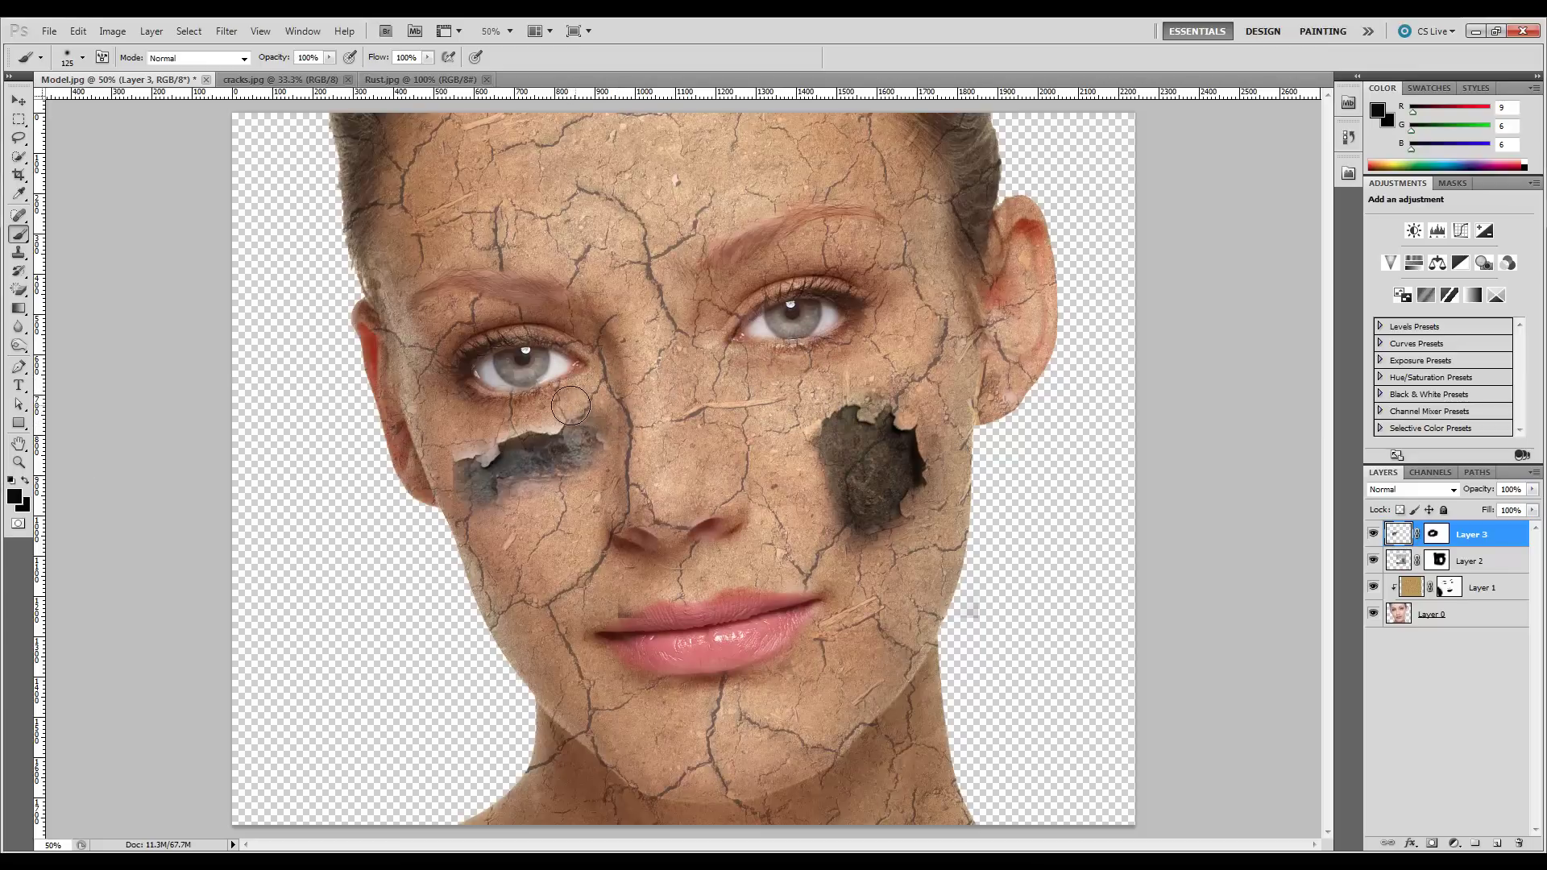
drag(542, 413, 471, 442)
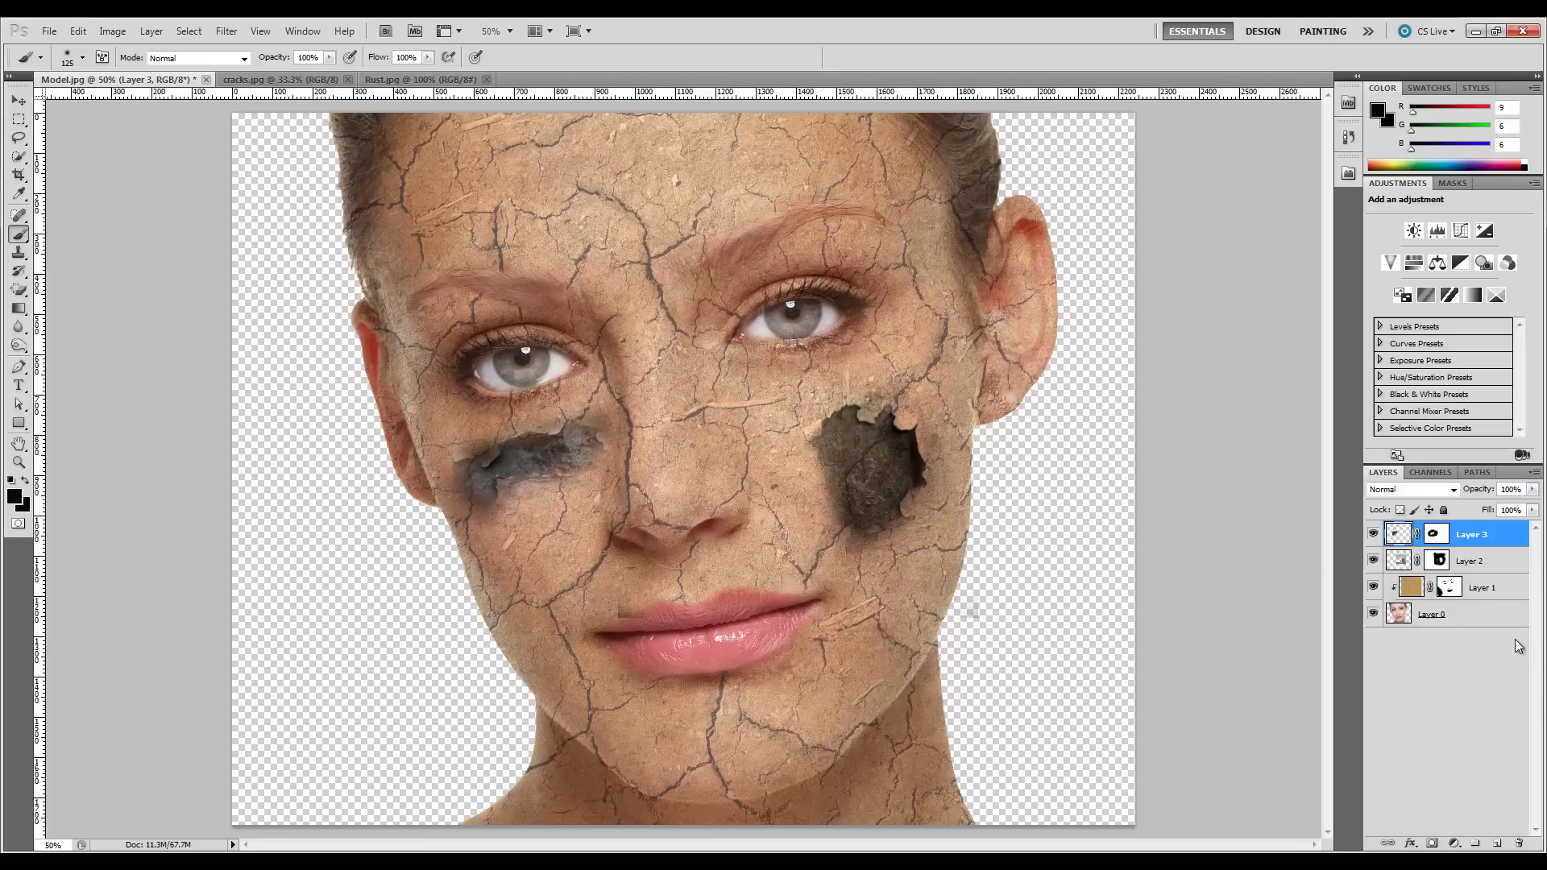
Create a new empty layer and place it beneath Layer 0 as the background.
click(1504, 617)
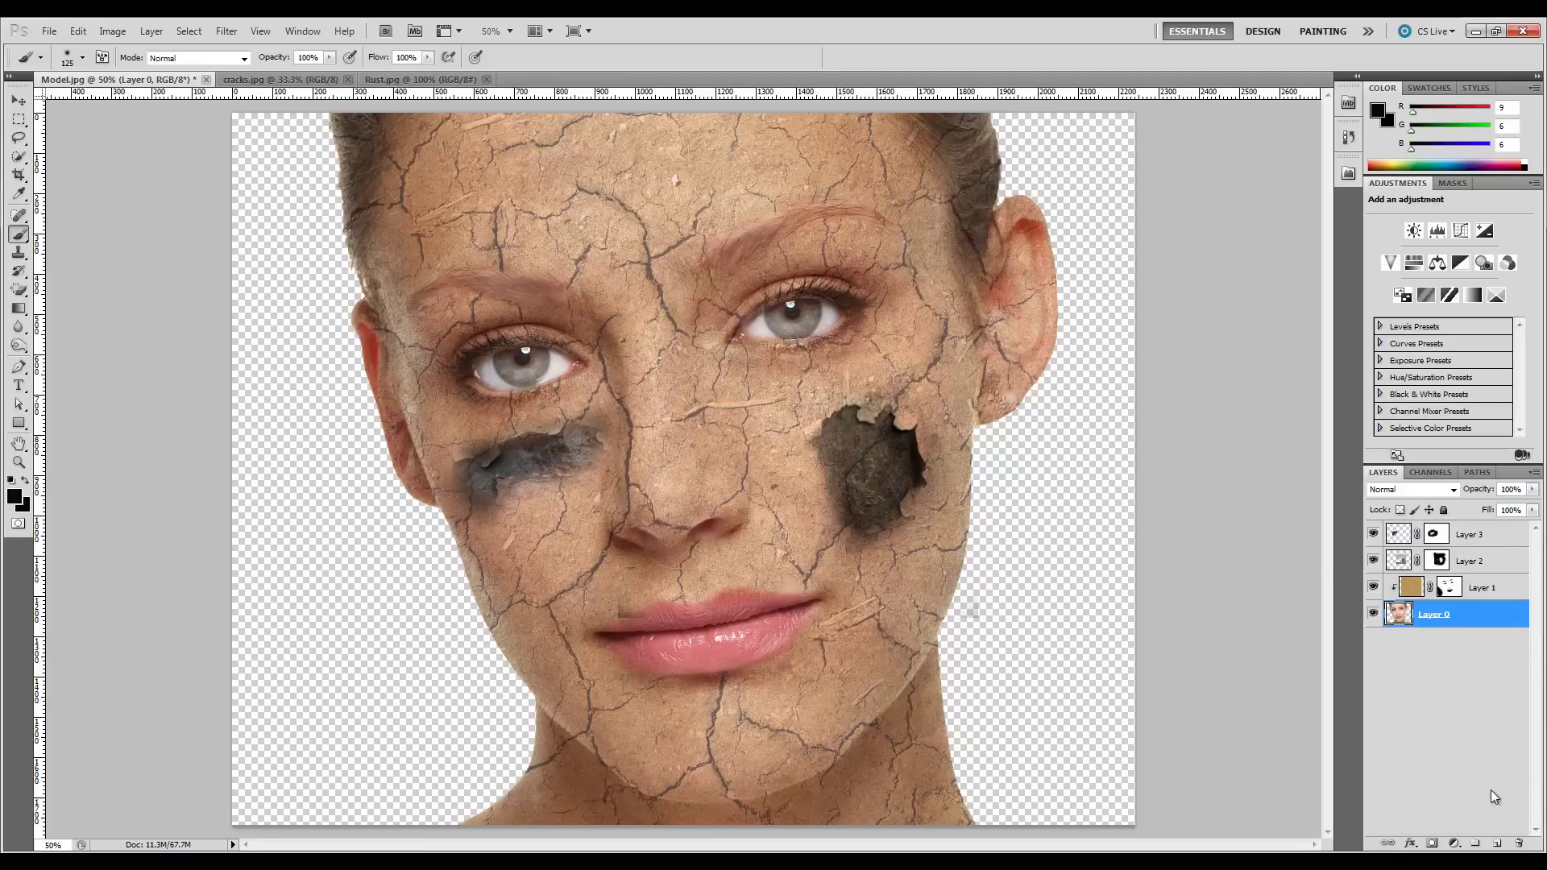
click(1498, 843)
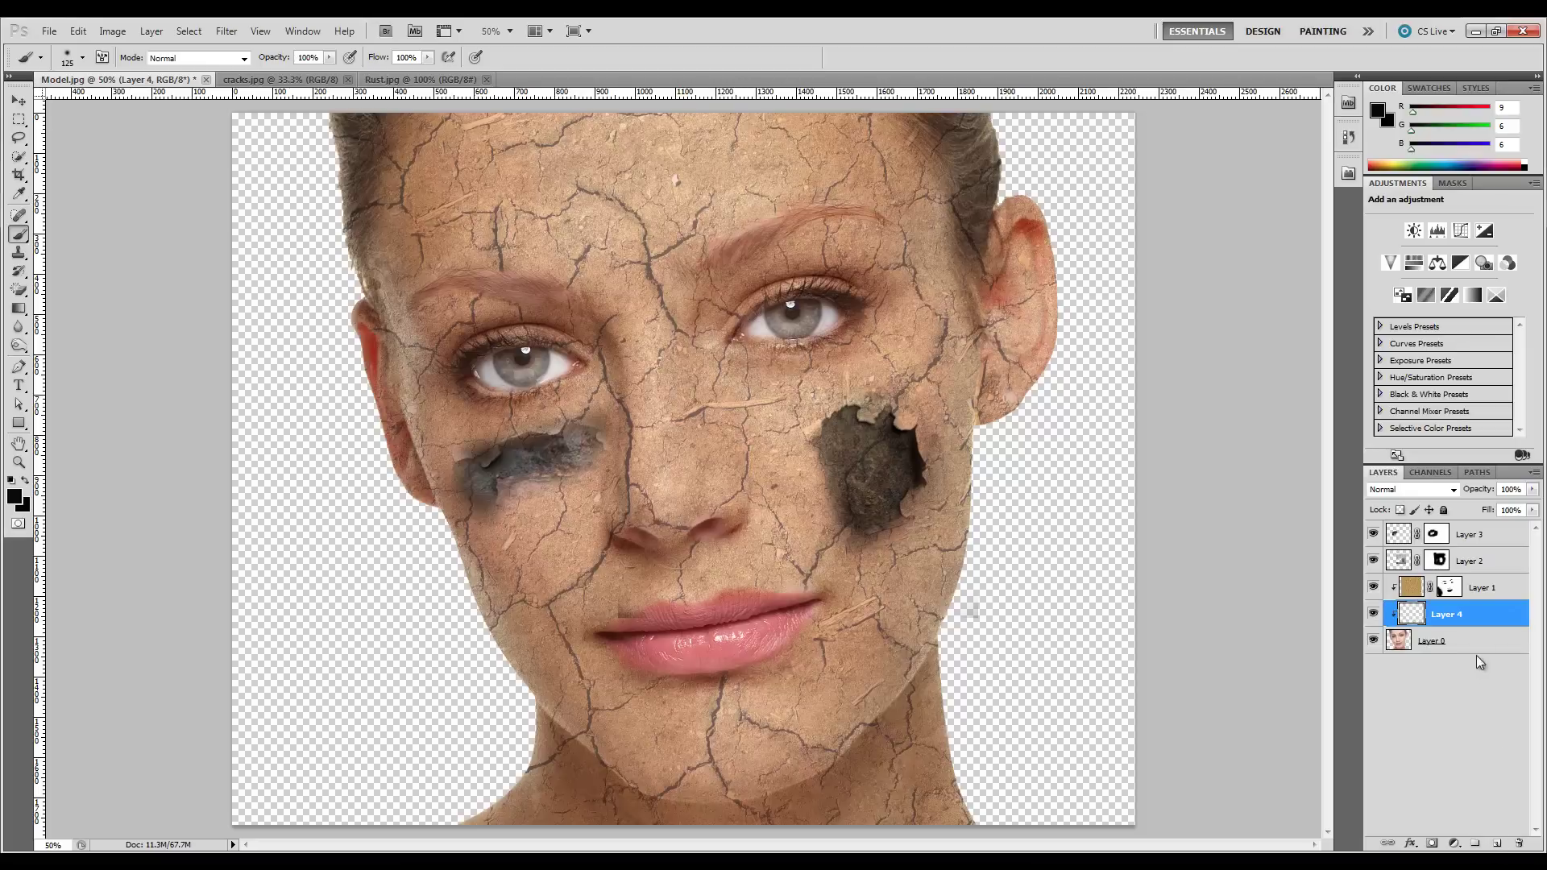
drag(1474, 614, 1466, 654)
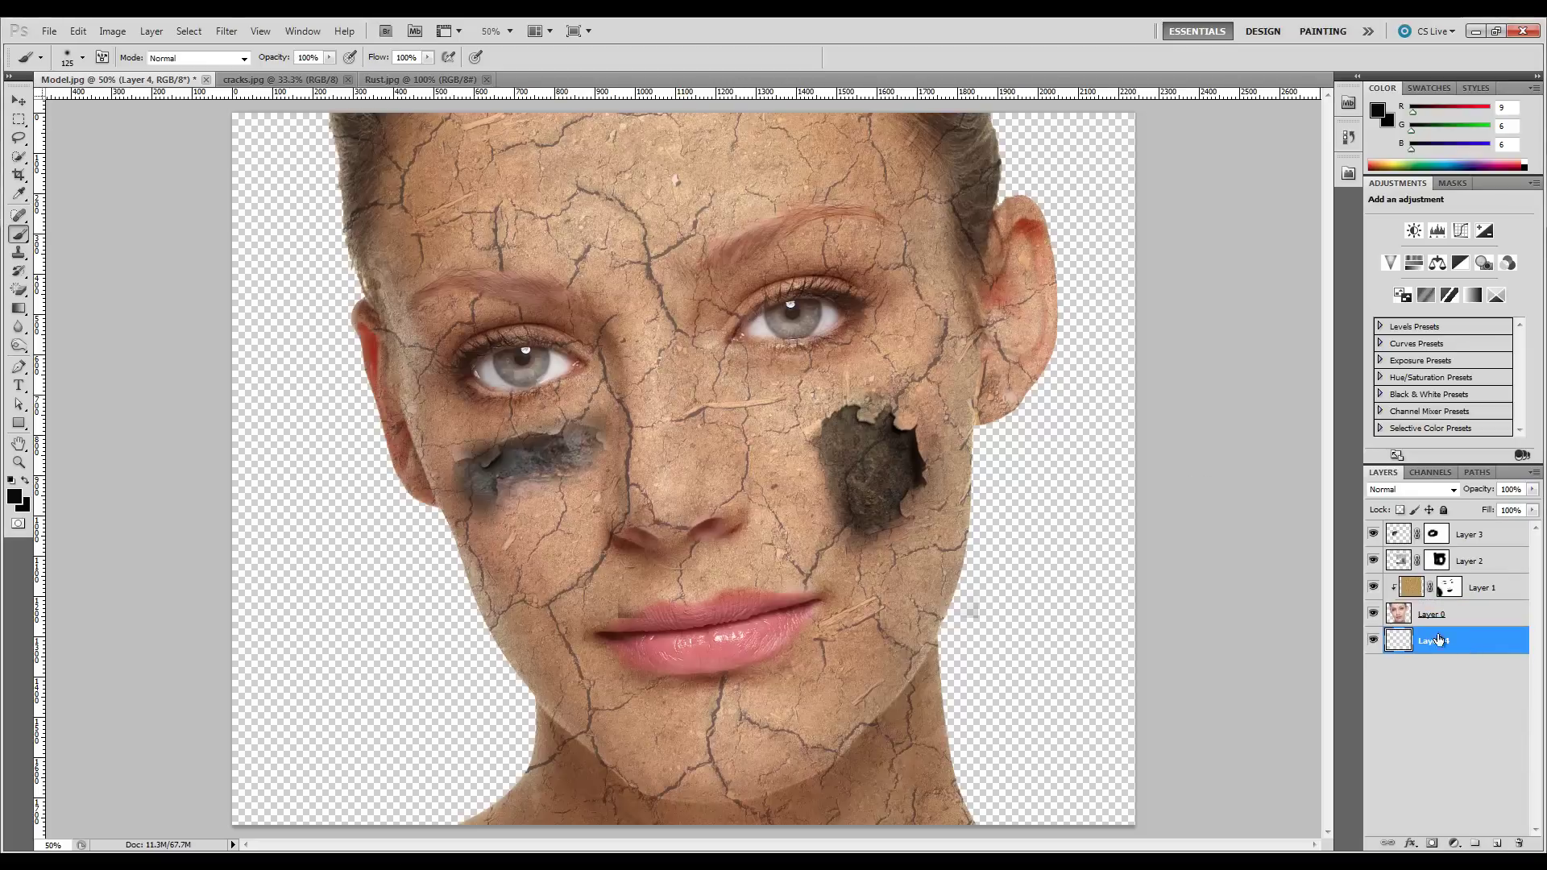
Fill Layer 4 with a black-and-white angle gradient drawn from just below the nose straight up past the canvas's upper edge.
click(17, 311)
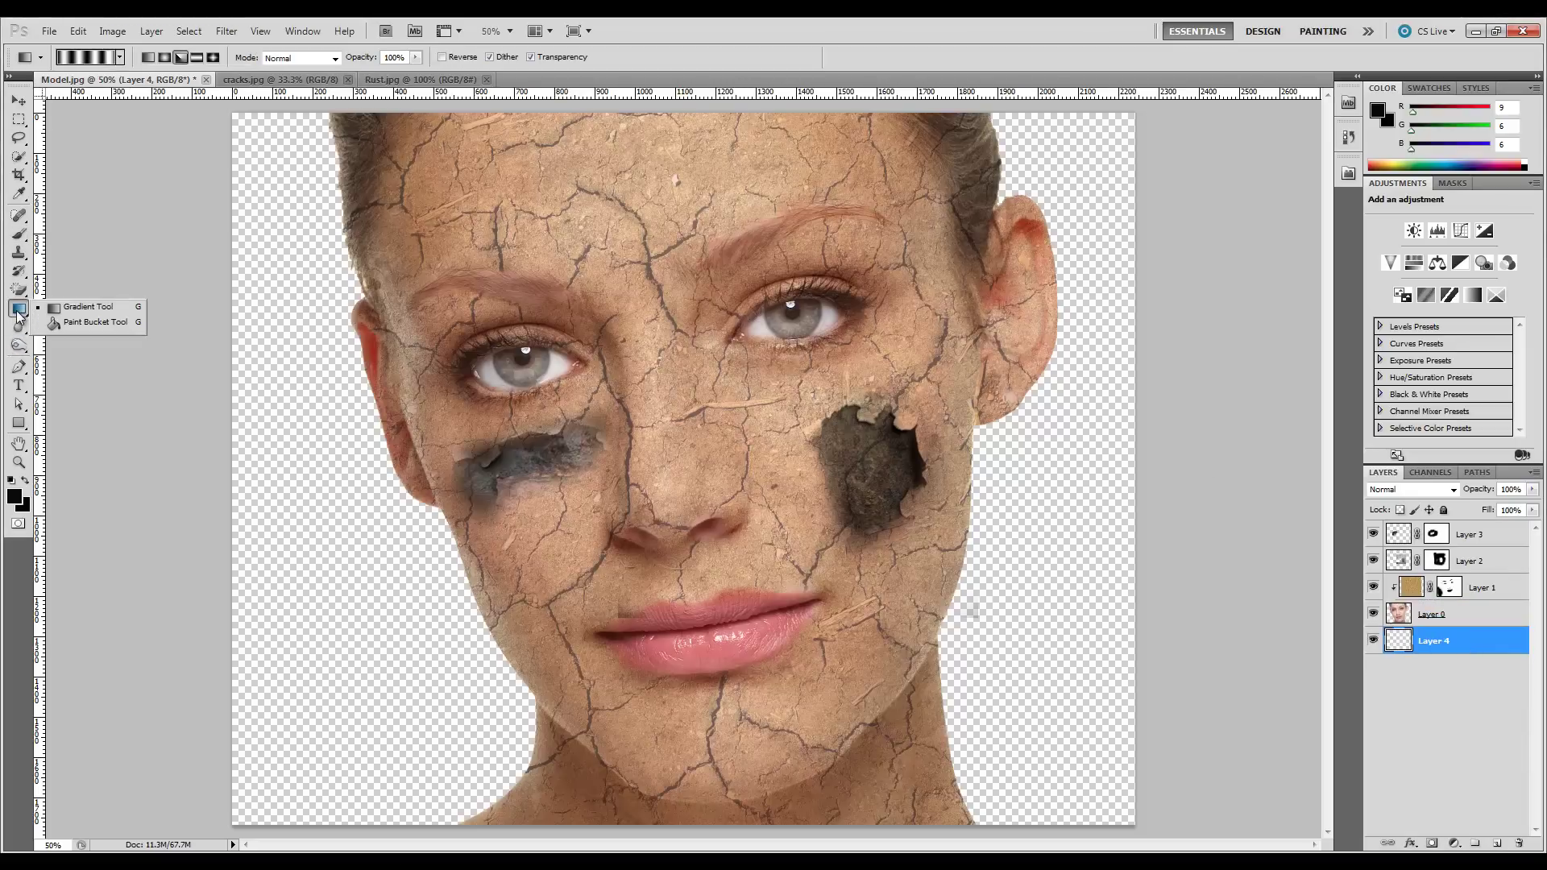
click(85, 307)
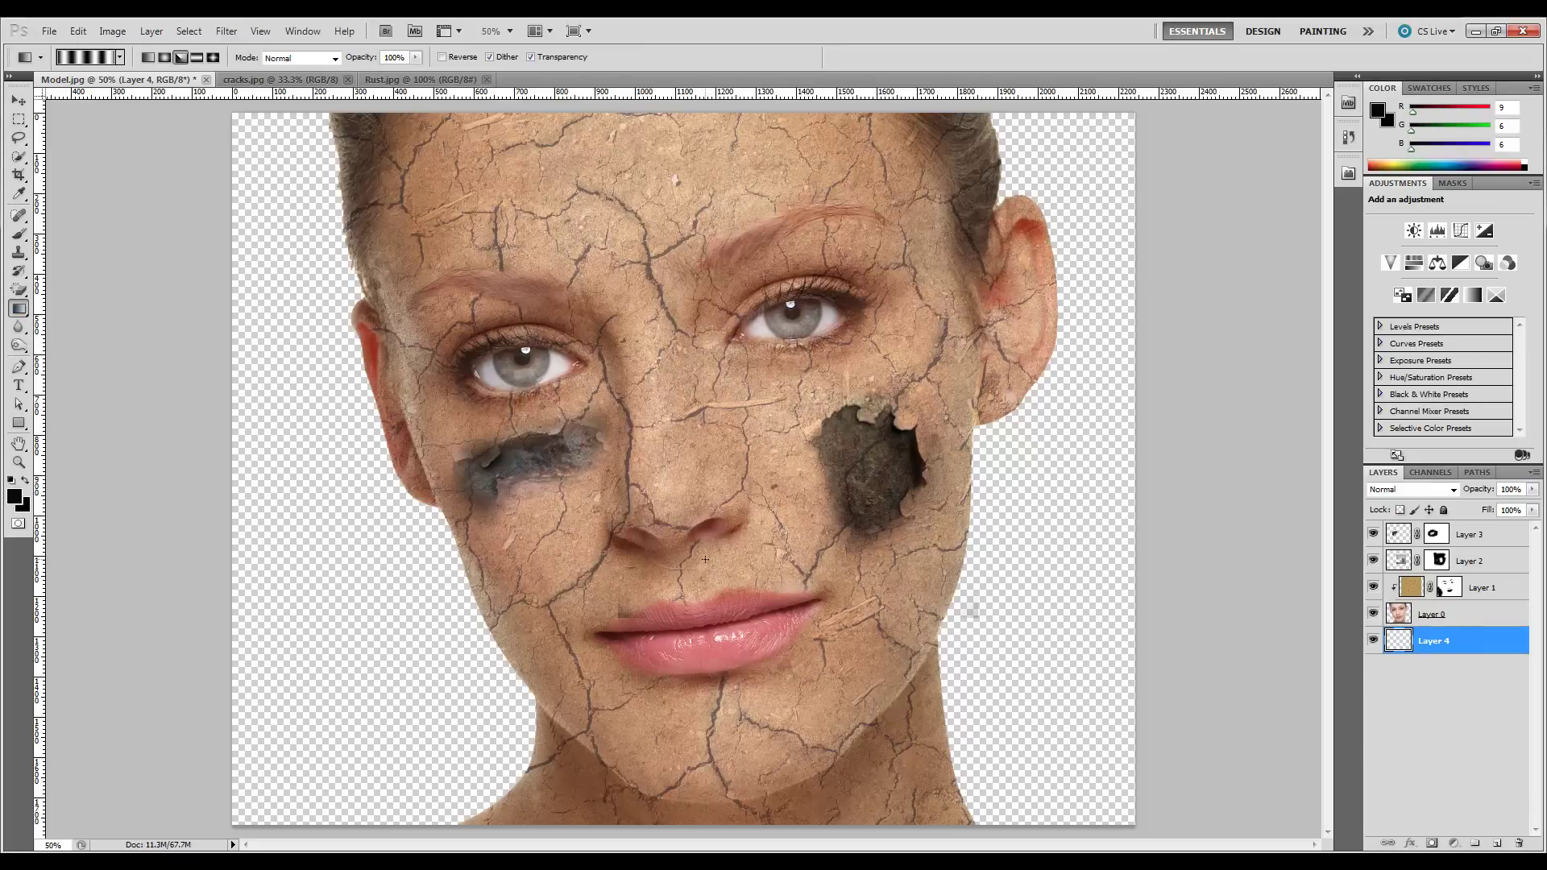
drag(692, 520, 693, 57)
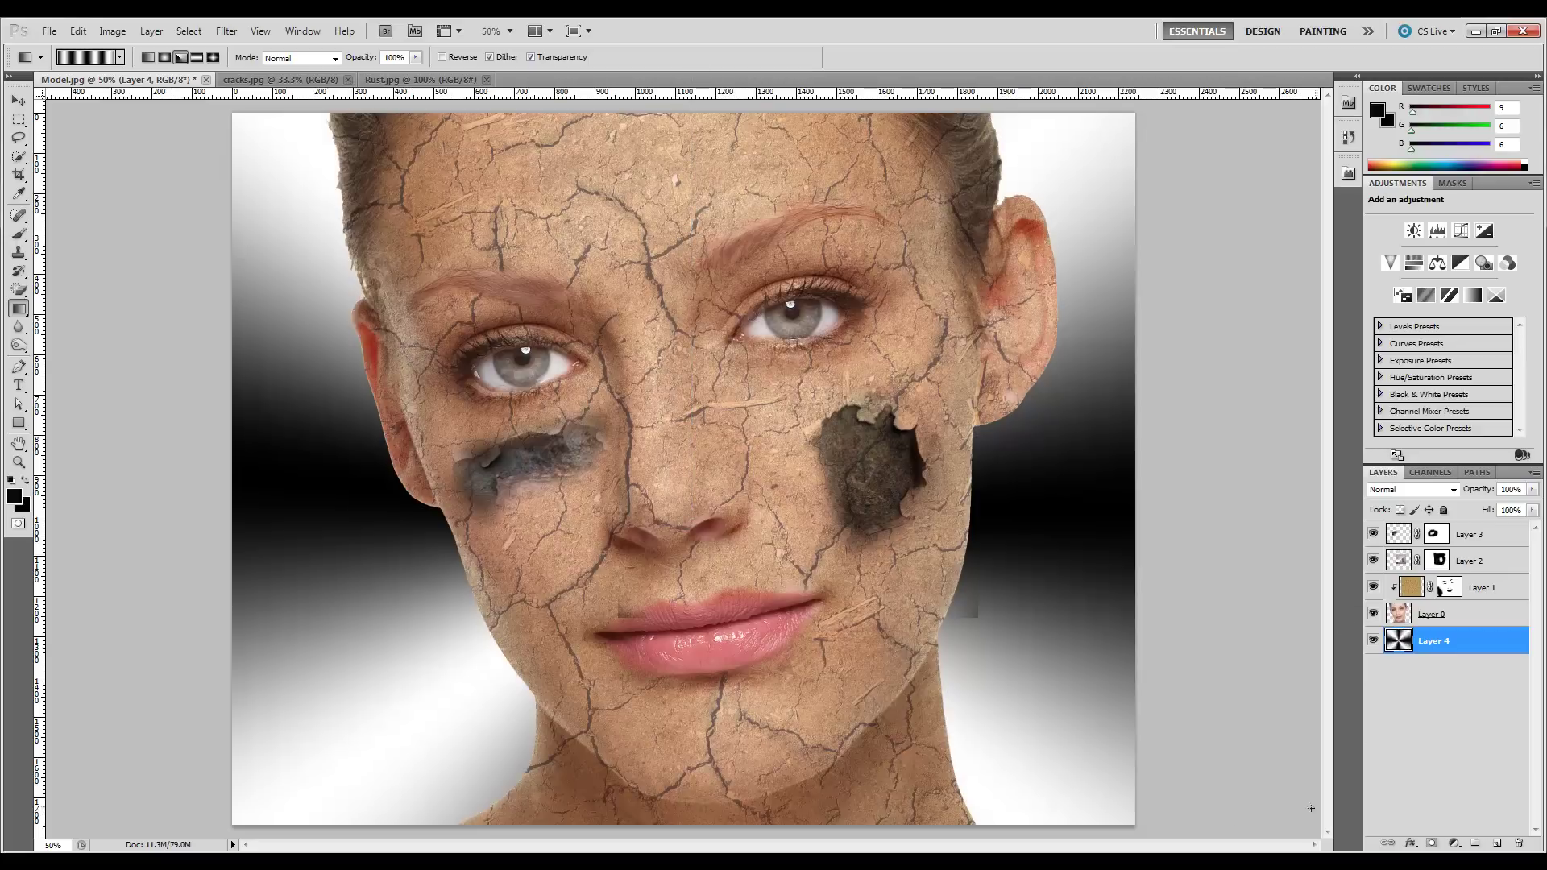
Zoom out to 25% to view the whole portrait against the gradient background.
click(1439, 560)
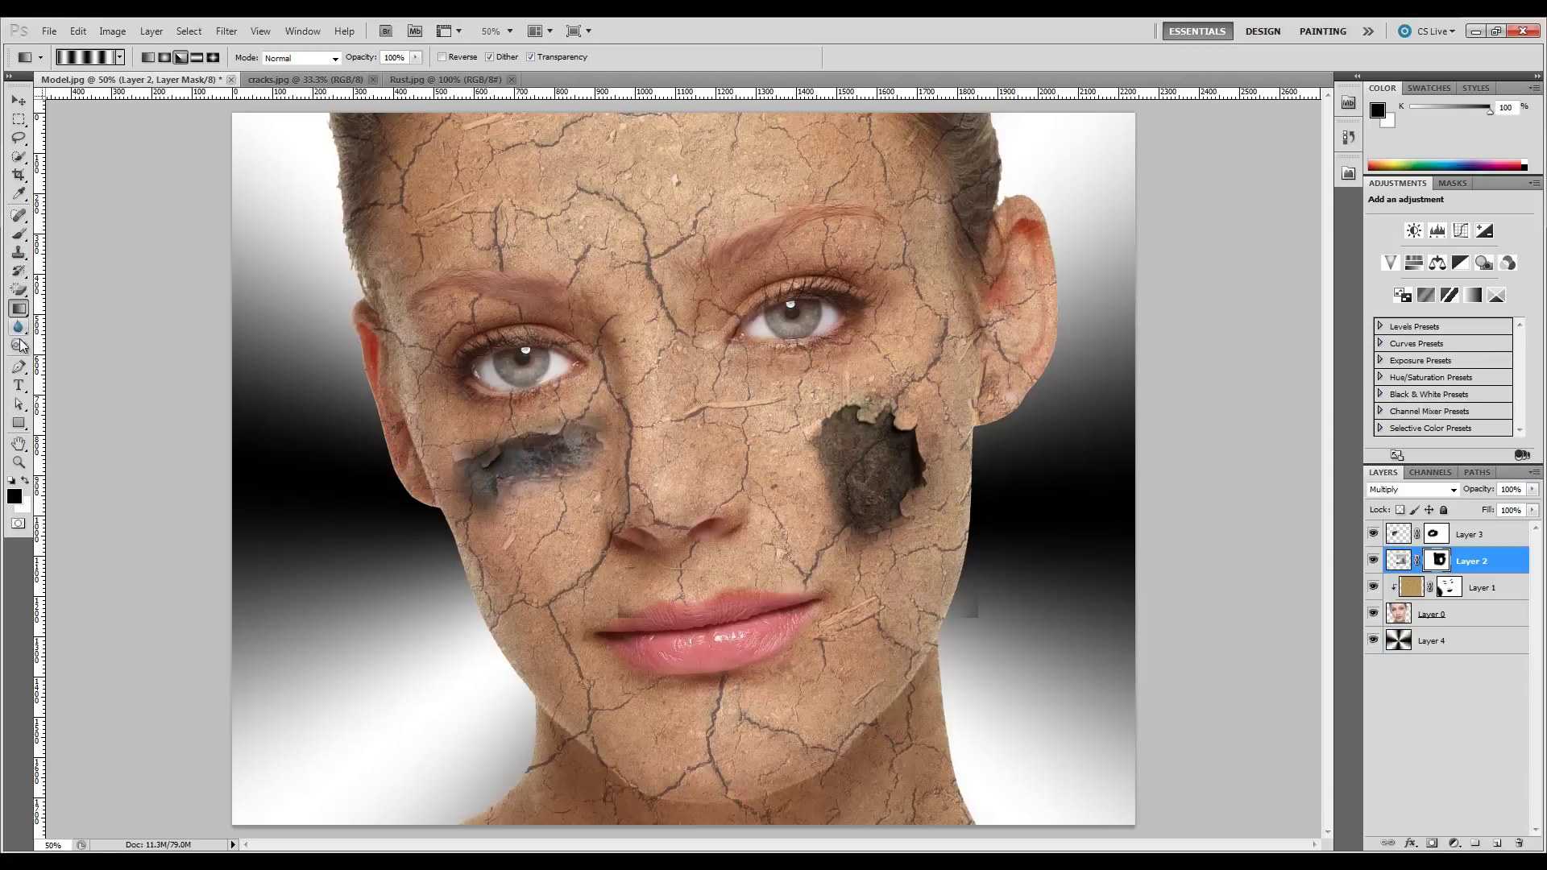
click(18, 234)
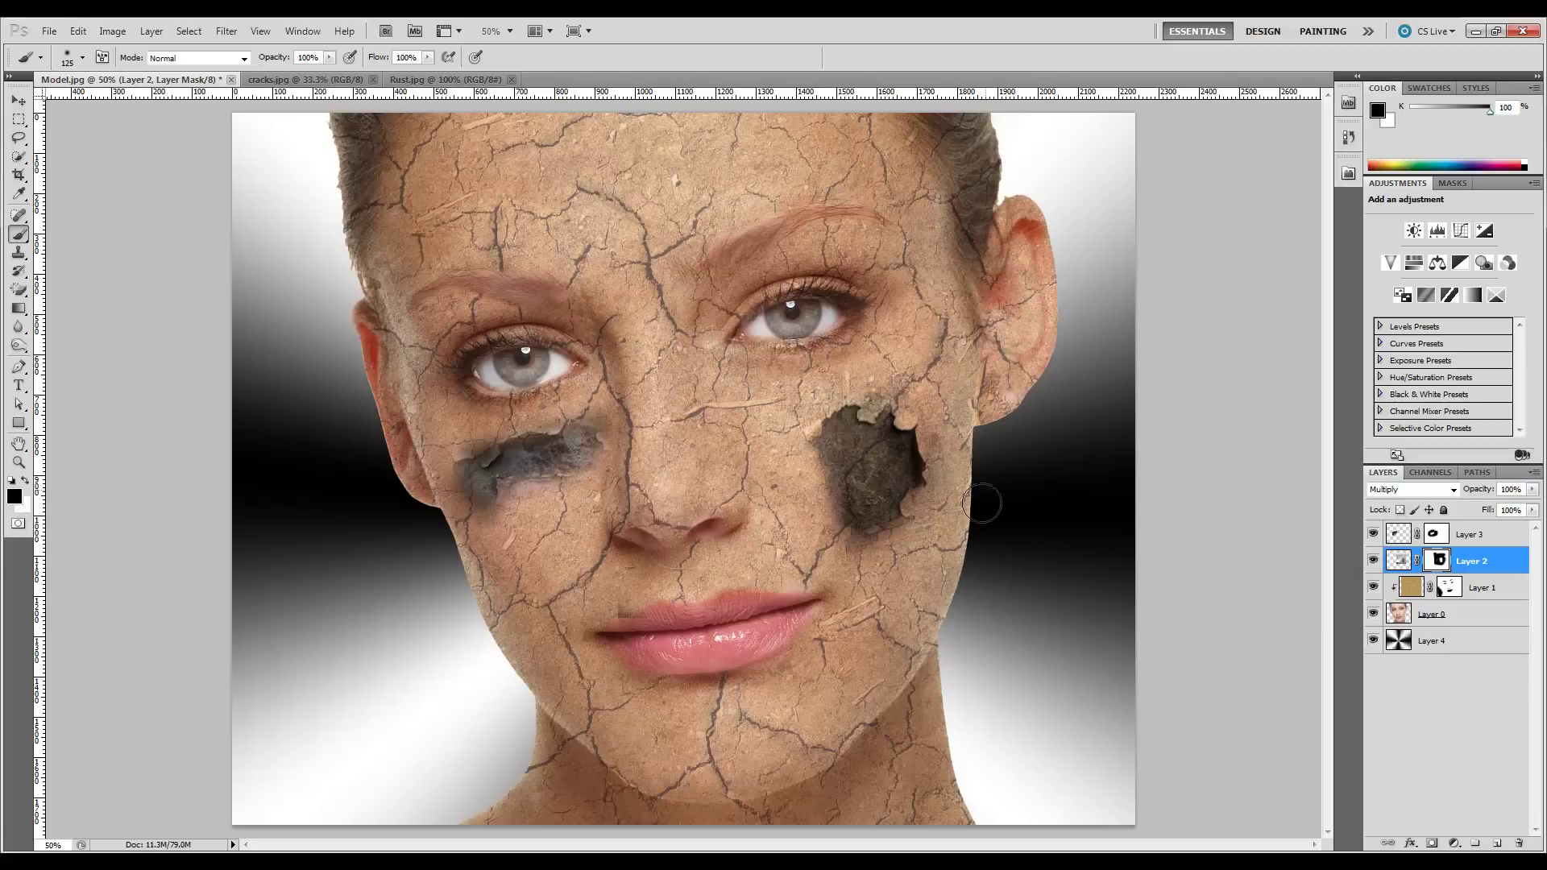
click(18, 462)
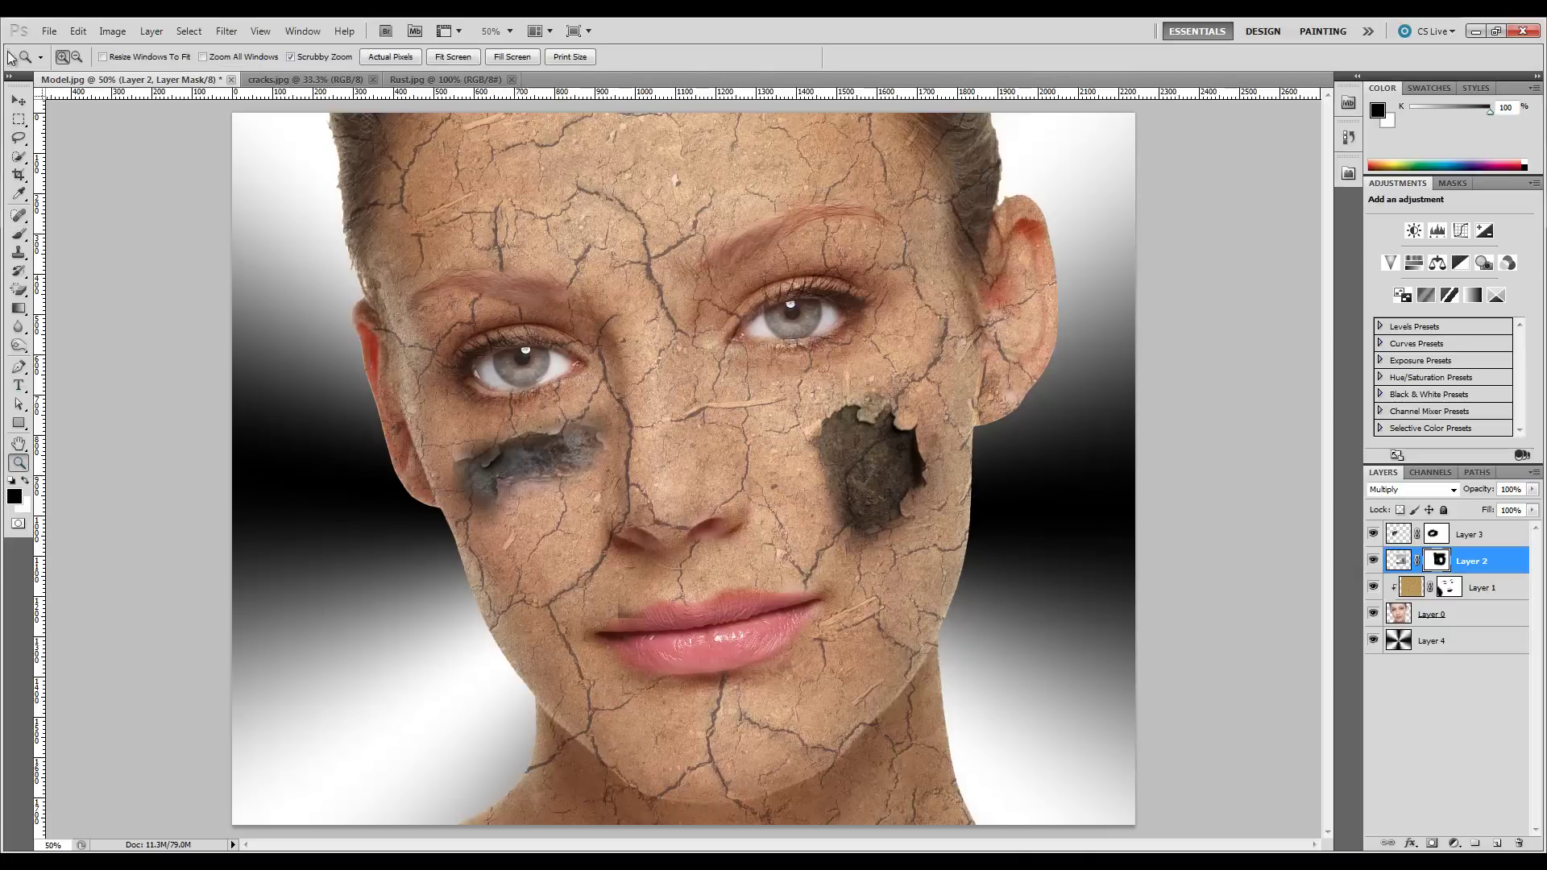
click(77, 57)
click(230, 201)
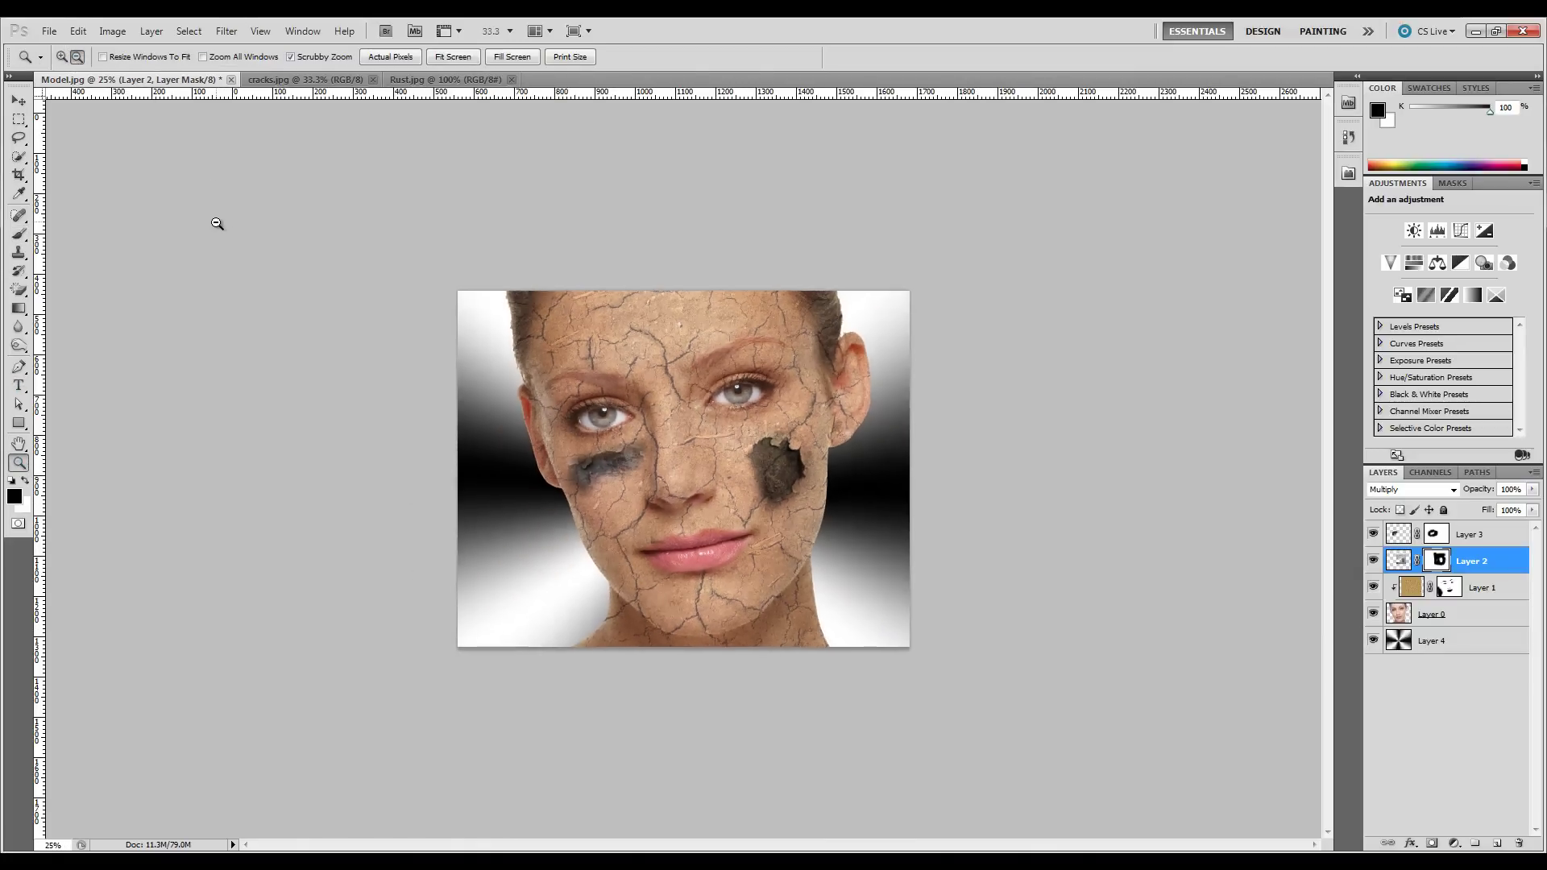